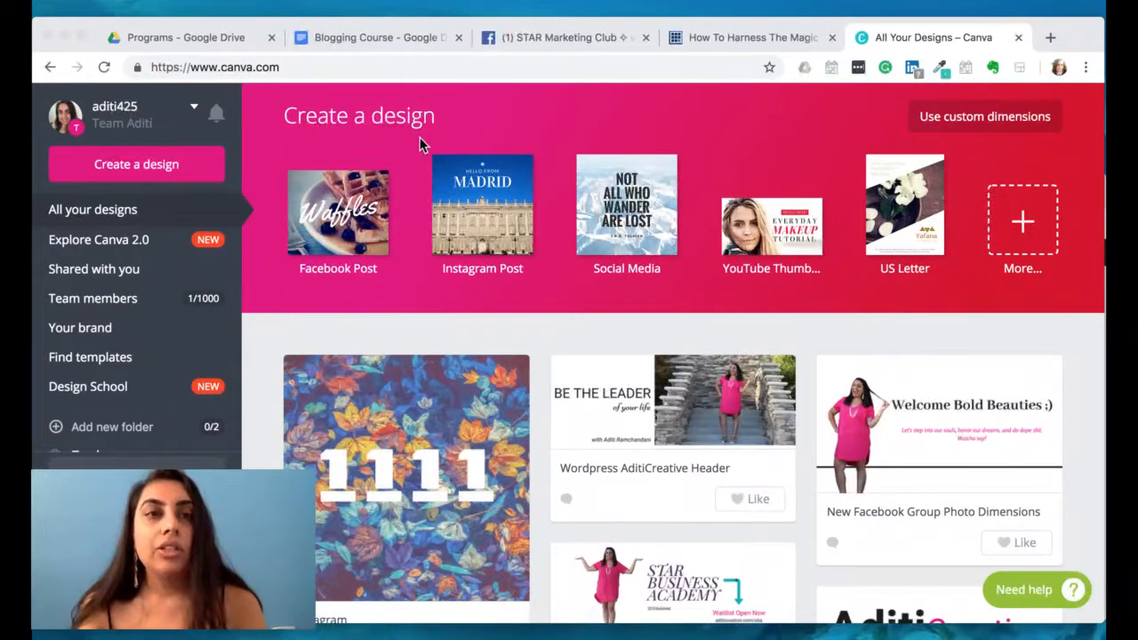
# Close the Google Drive programs page and the "How To Harness The Magic" page, keeping the Canva designs overview open
pyautogui.click(772, 126)
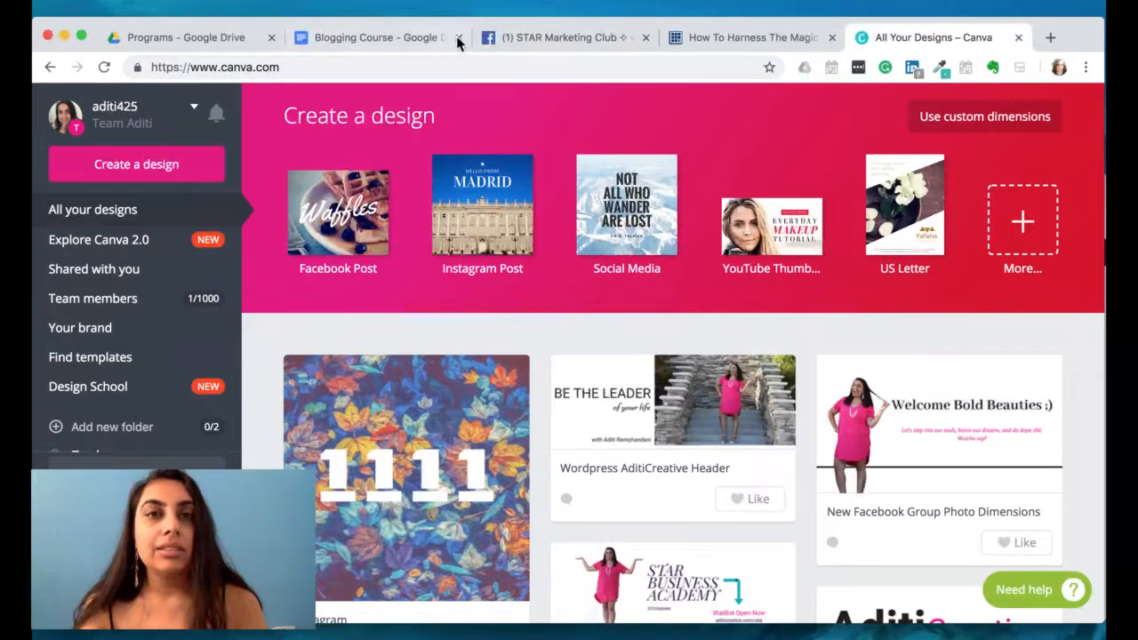
pyautogui.click(160, 69)
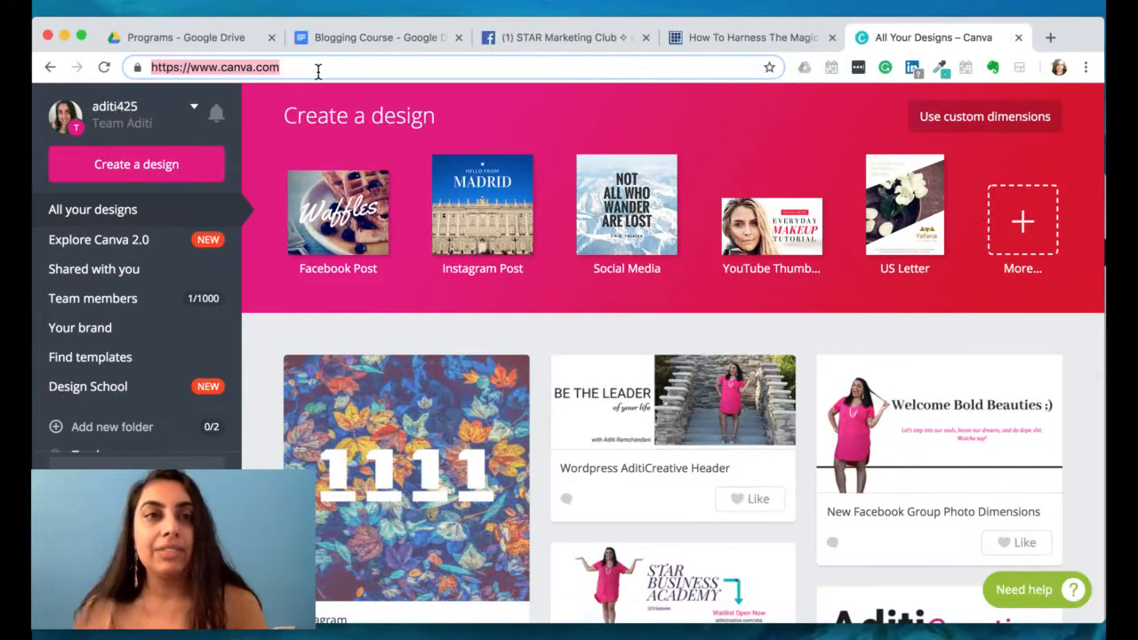
pyautogui.click(271, 37)
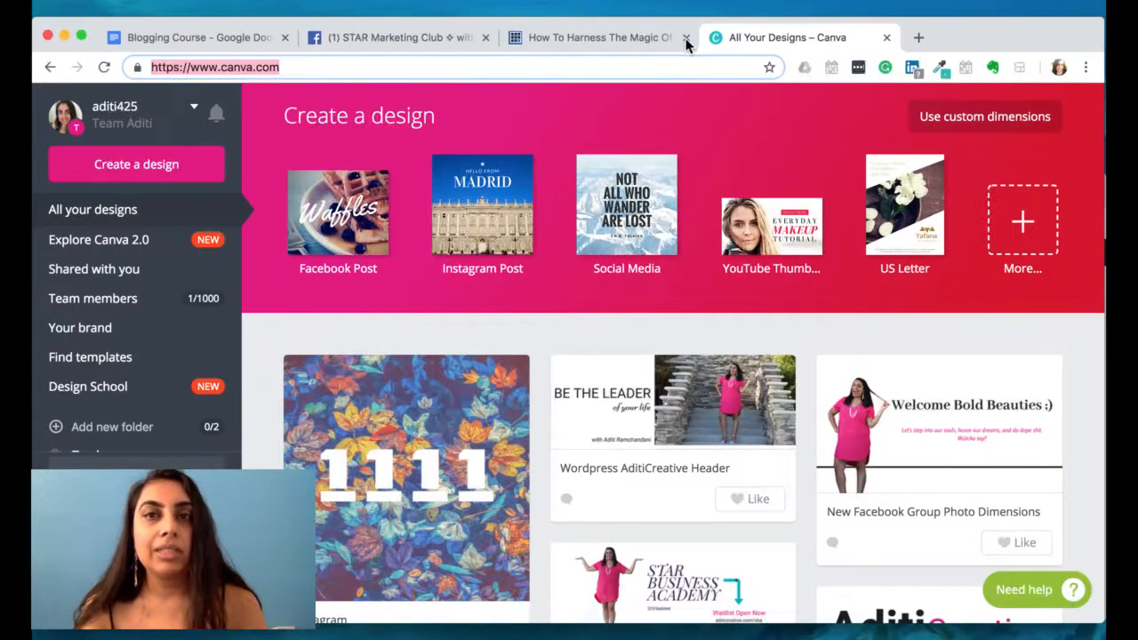
pyautogui.click(686, 38)
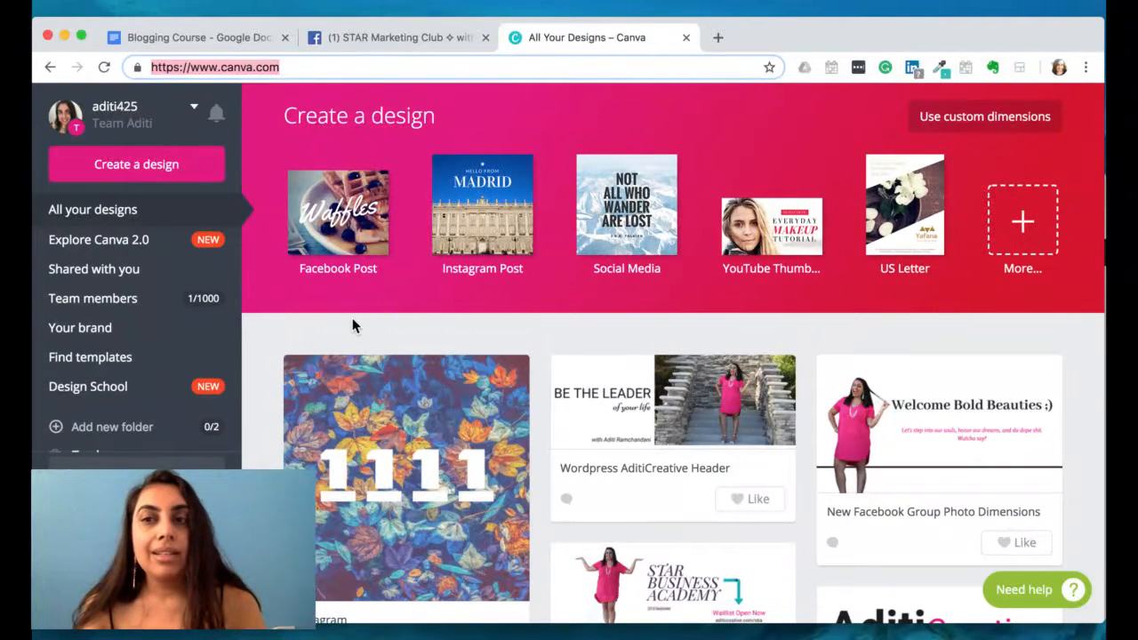
# Open the full list of design types and examine its categories from recommended and social media posts through events and ads
pyautogui.click(1024, 224)
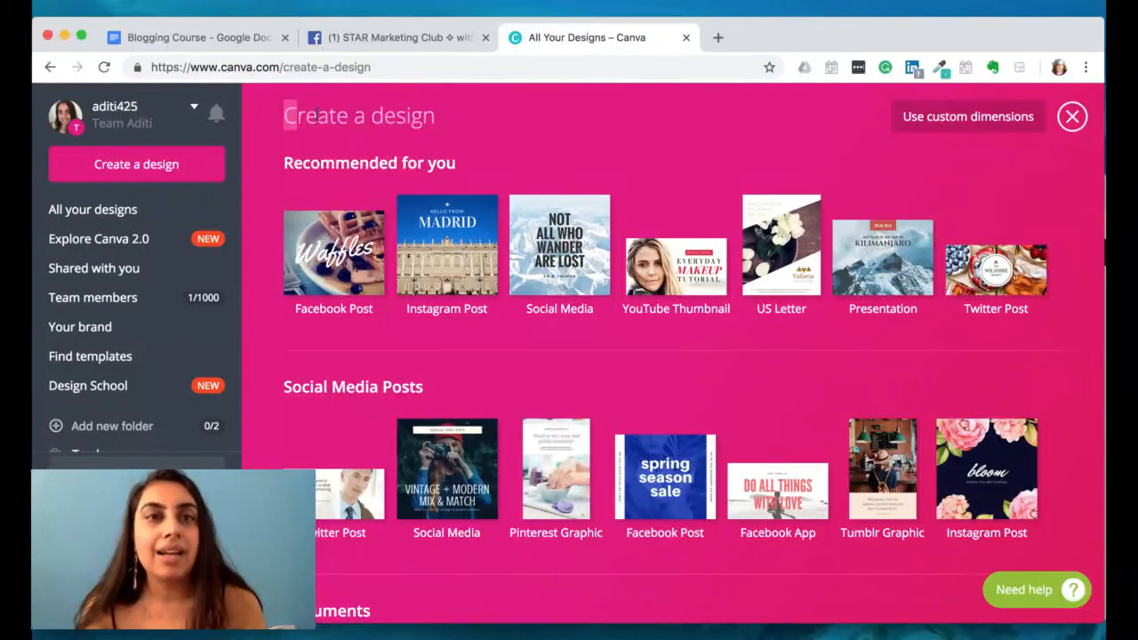
pyautogui.moveTo(318, 114); pyautogui.dragTo(437, 127)
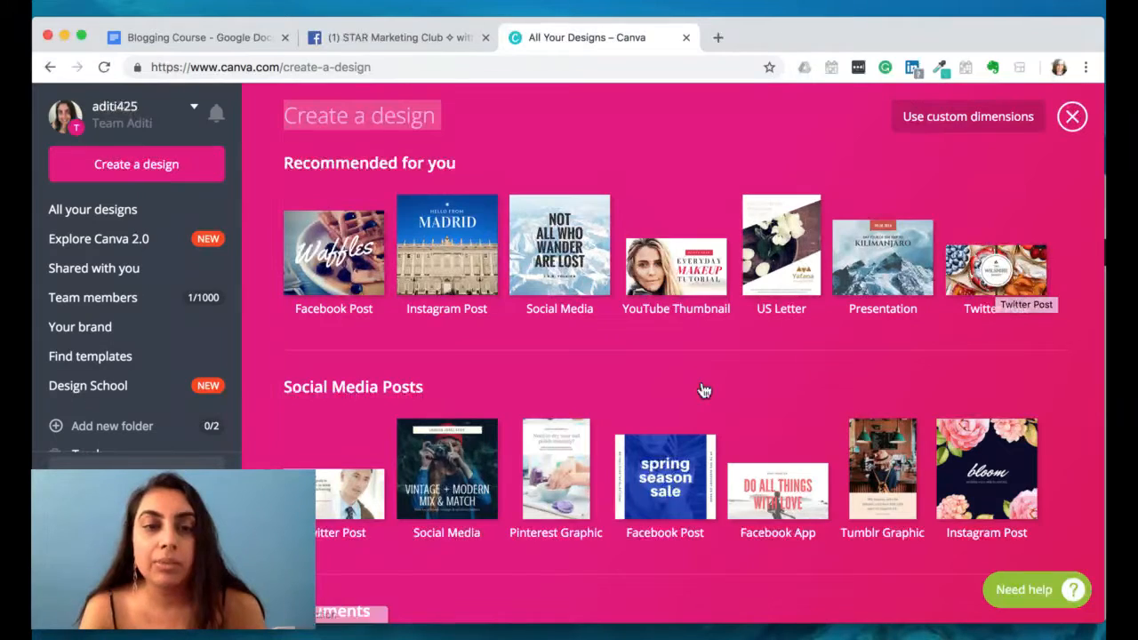
pyautogui.scroll(-2, 701, 387)
pyautogui.scroll(-2, 553, 464)
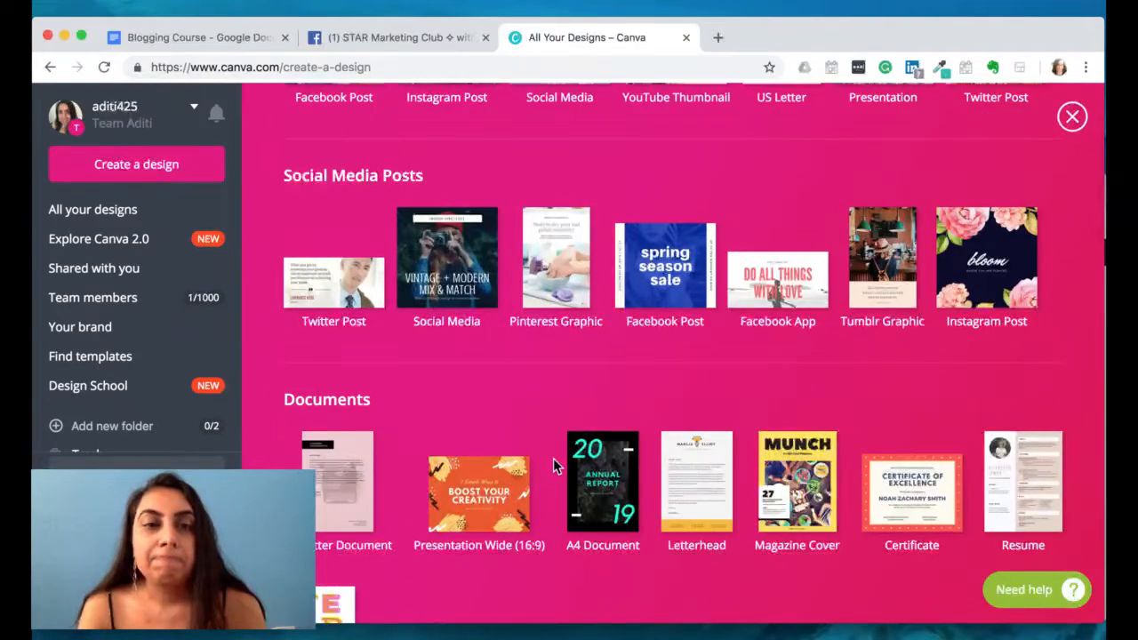
pyautogui.scroll(-1, 553, 464)
pyautogui.scroll(-1, 553, 464)
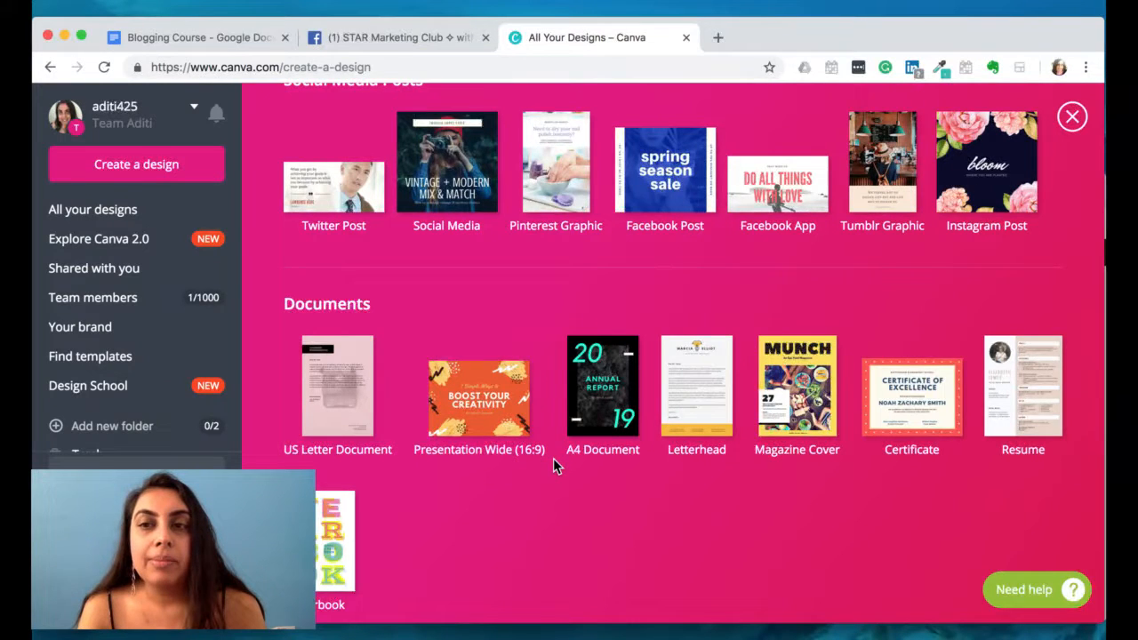
pyautogui.scroll(-1, 553, 464)
pyautogui.scroll(-5, 553, 458)
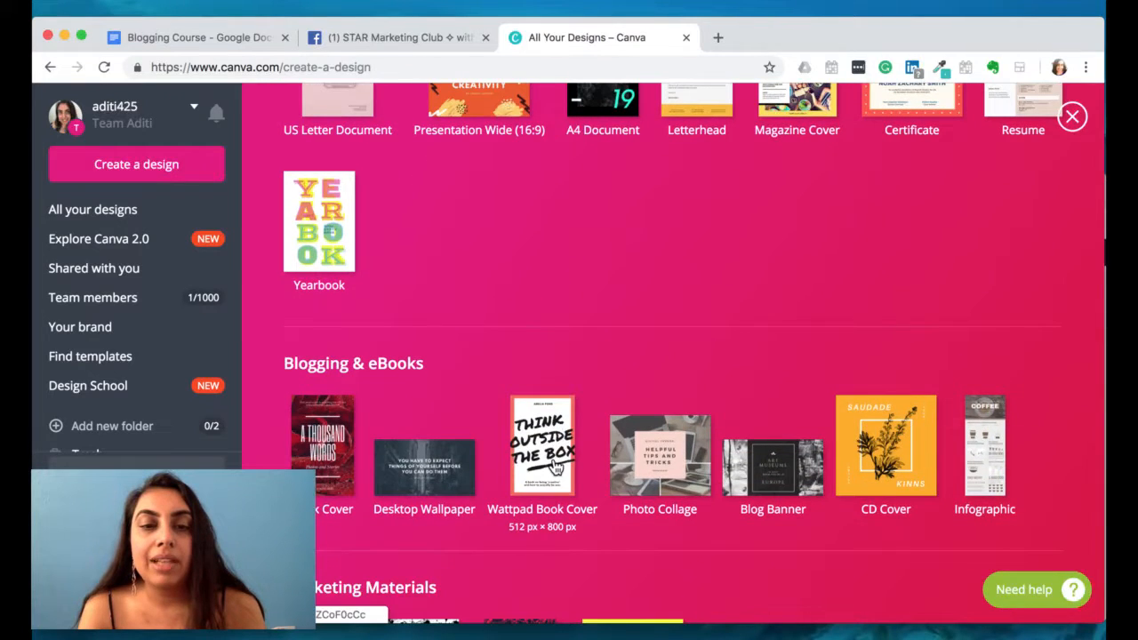
pyautogui.scroll(-3, 553, 458)
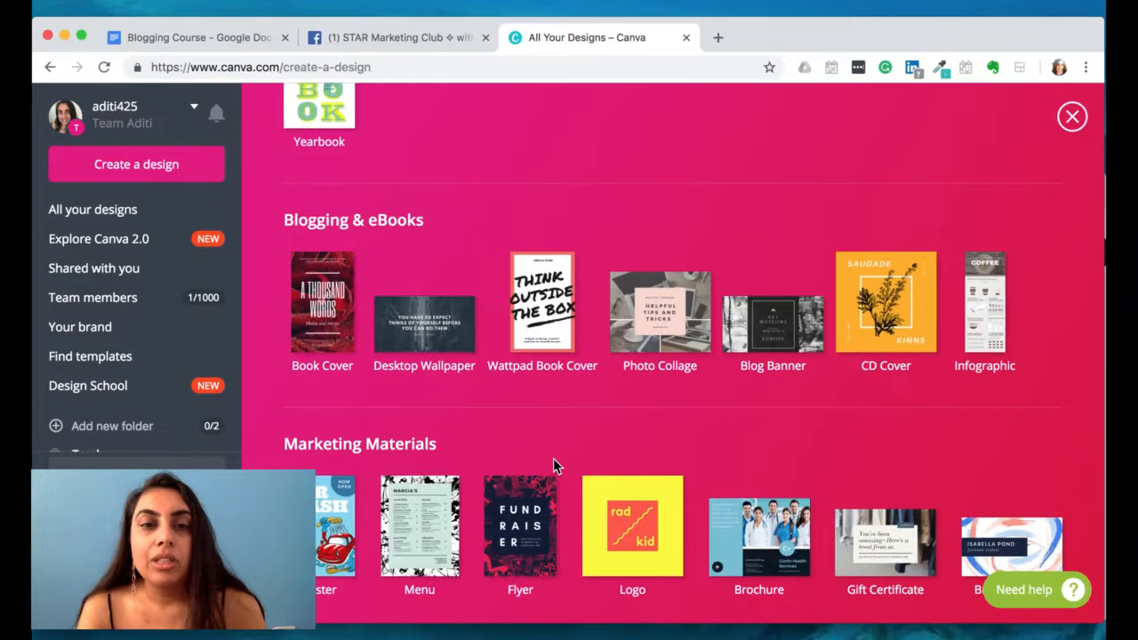
pyautogui.scroll(-4, 553, 458)
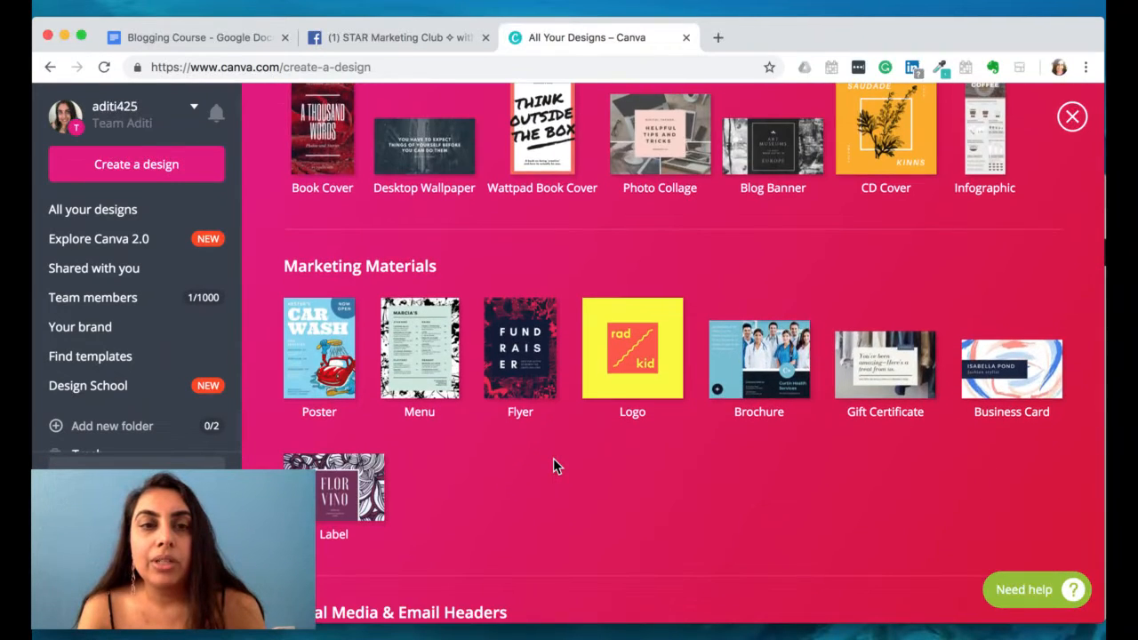
pyautogui.scroll(-4, 553, 462)
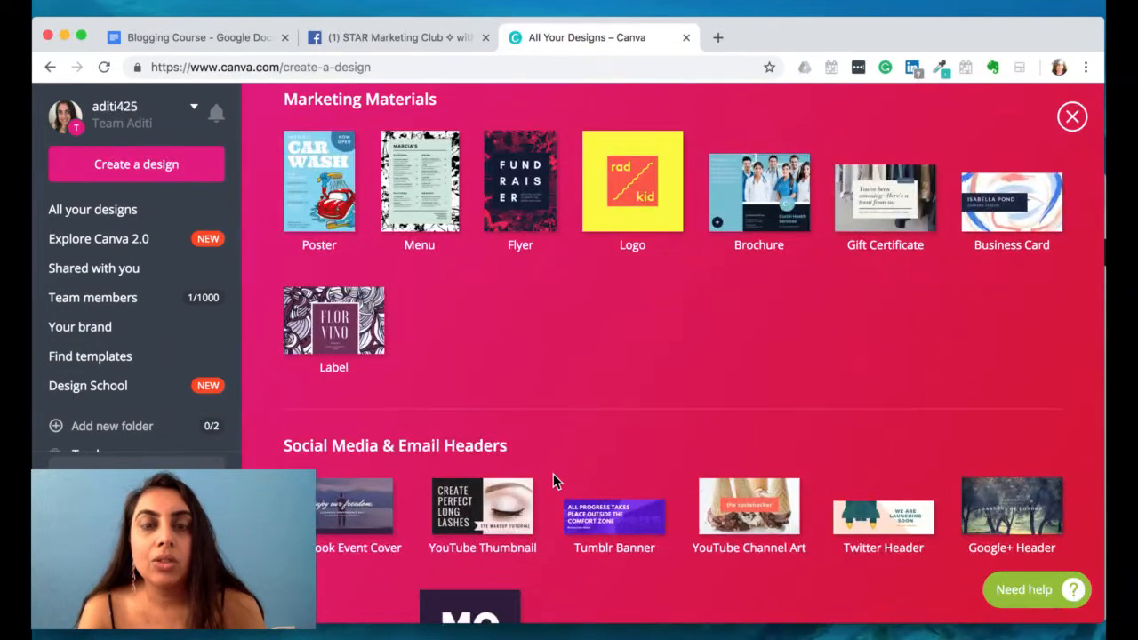
pyautogui.scroll(-5, 553, 481)
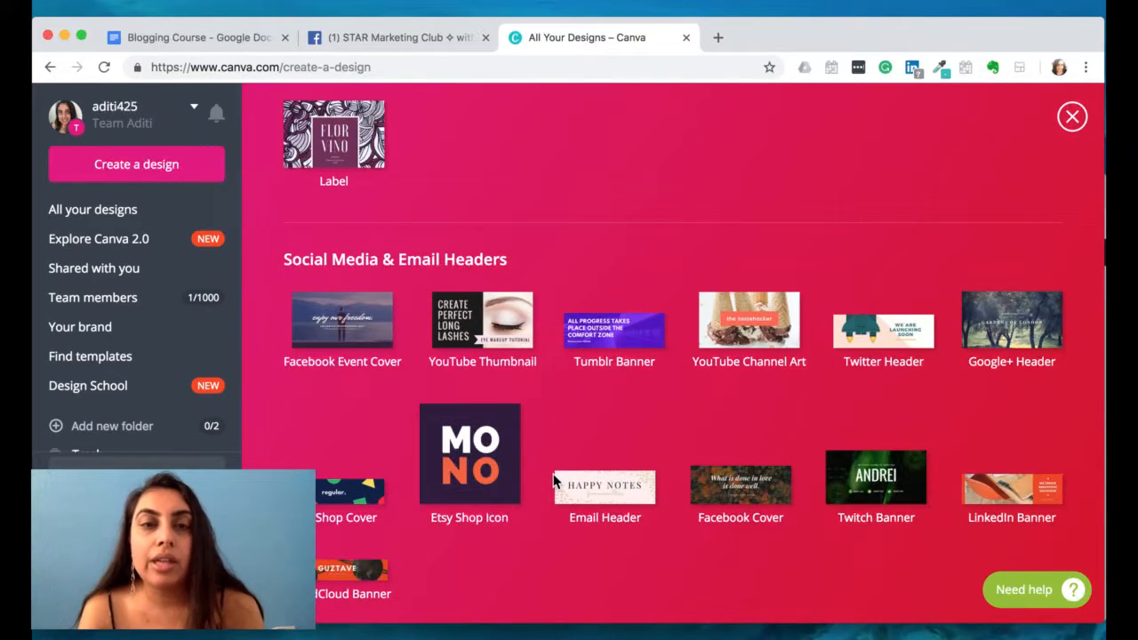
pyautogui.scroll(-3, 553, 480)
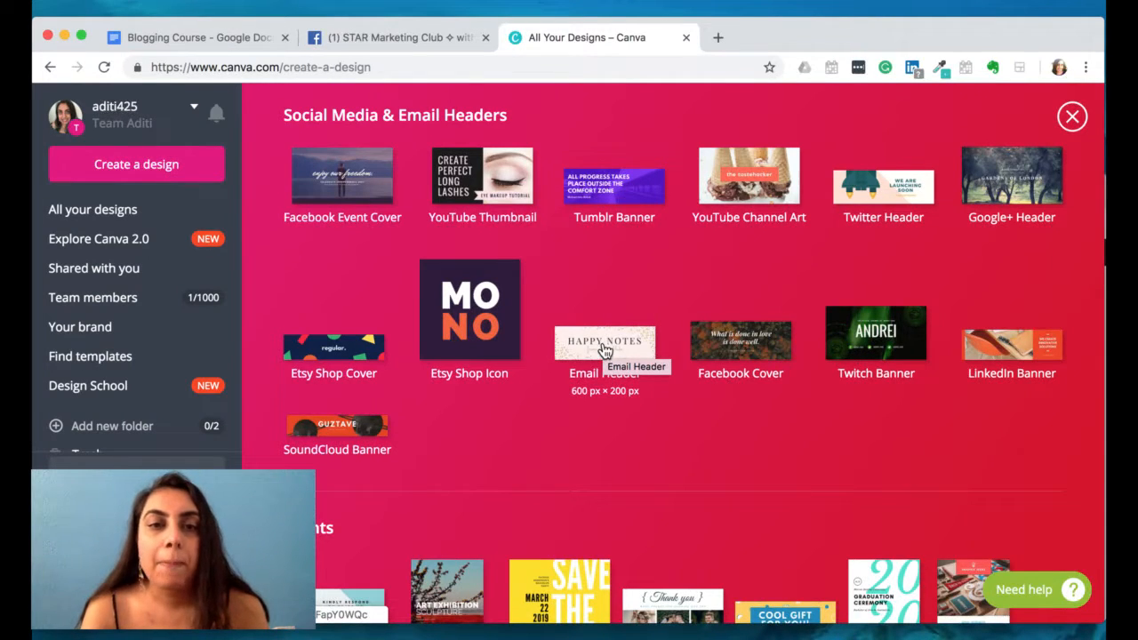
pyautogui.scroll(-5, 603, 350)
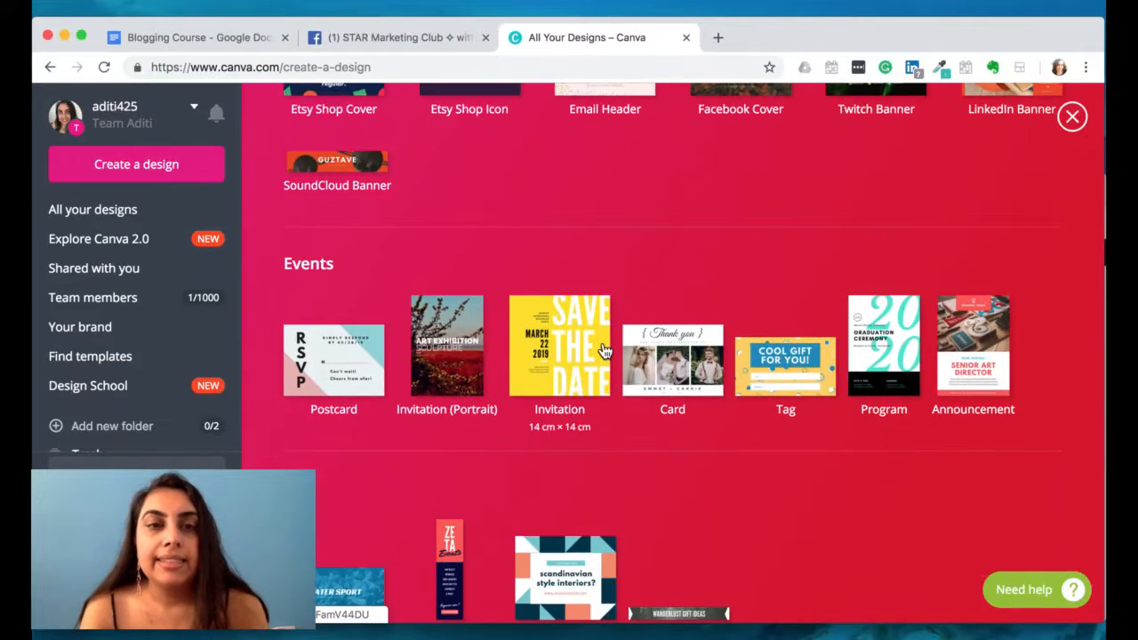
pyautogui.scroll(-2, 603, 349)
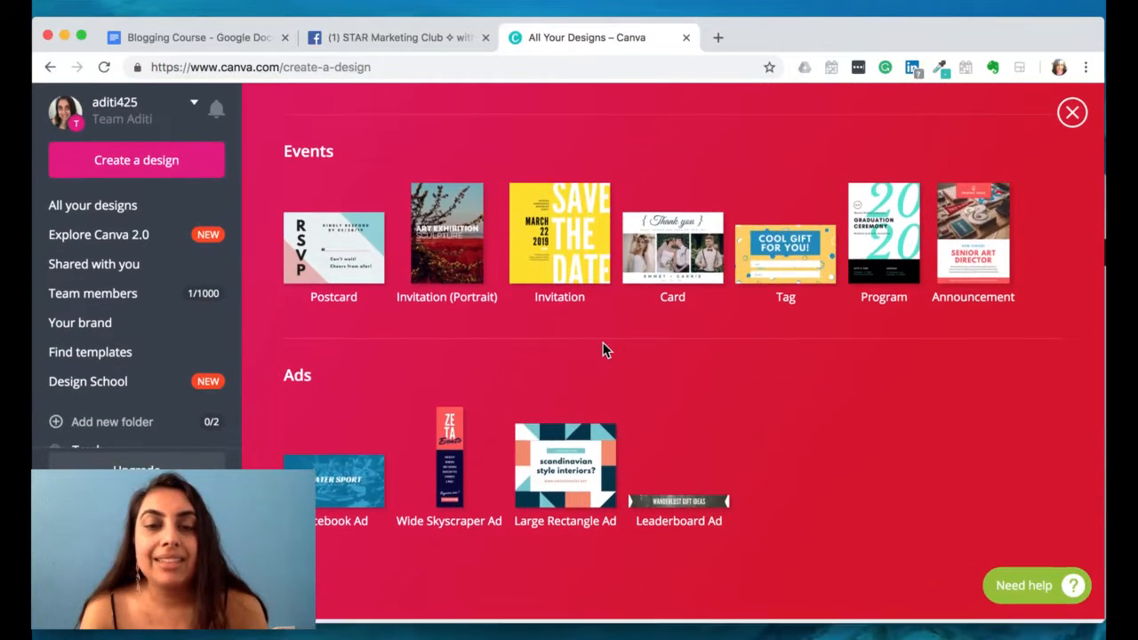
pyautogui.scroll(6, 602, 347)
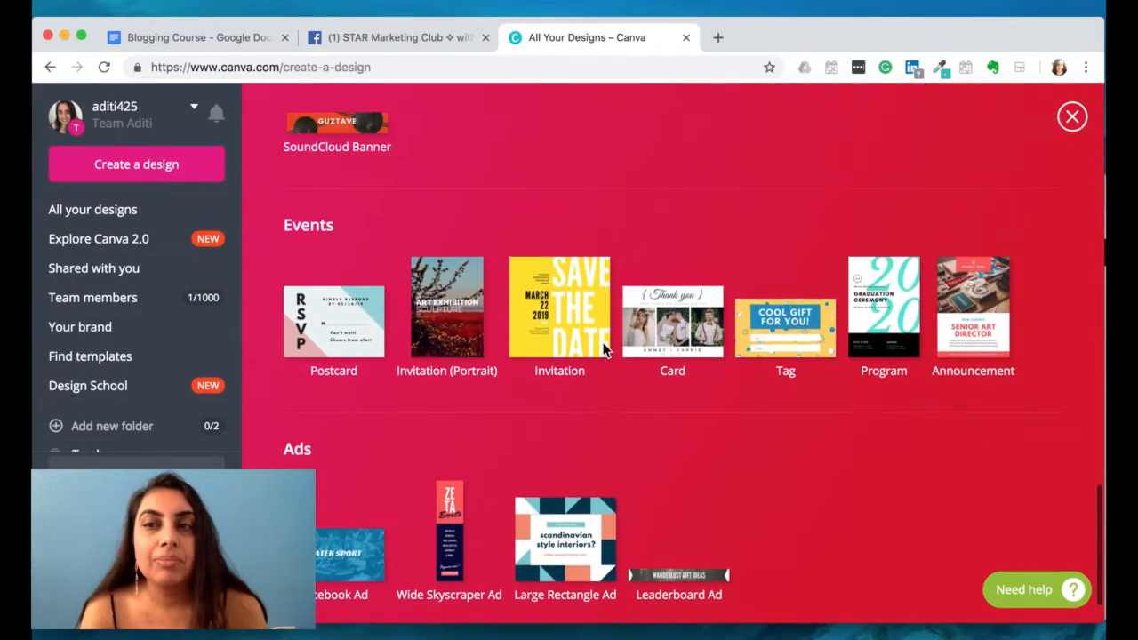
pyautogui.scroll(15, 603, 350)
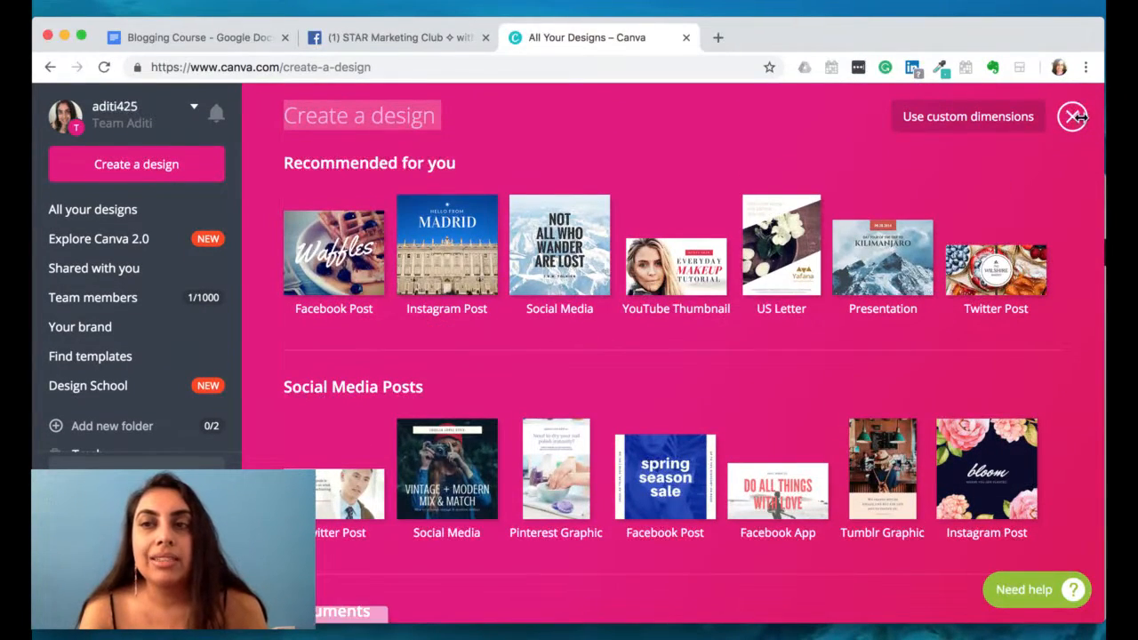
# View the custom dimensions option for a new design, then return to the overview of all designs
pyautogui.click(974, 122)
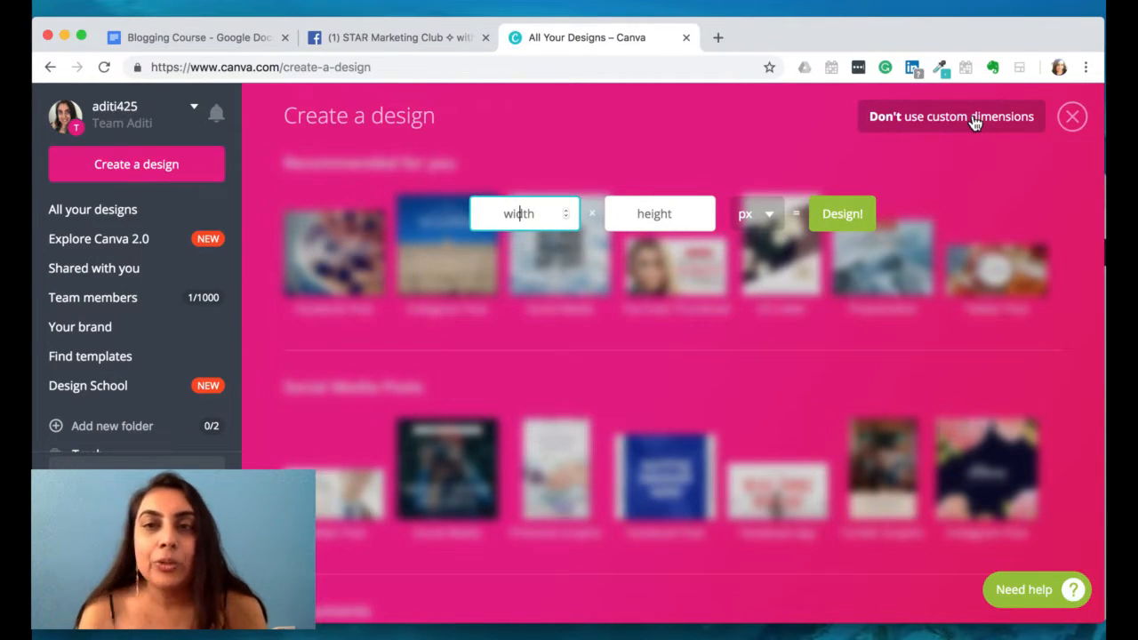
pyautogui.click(1072, 124)
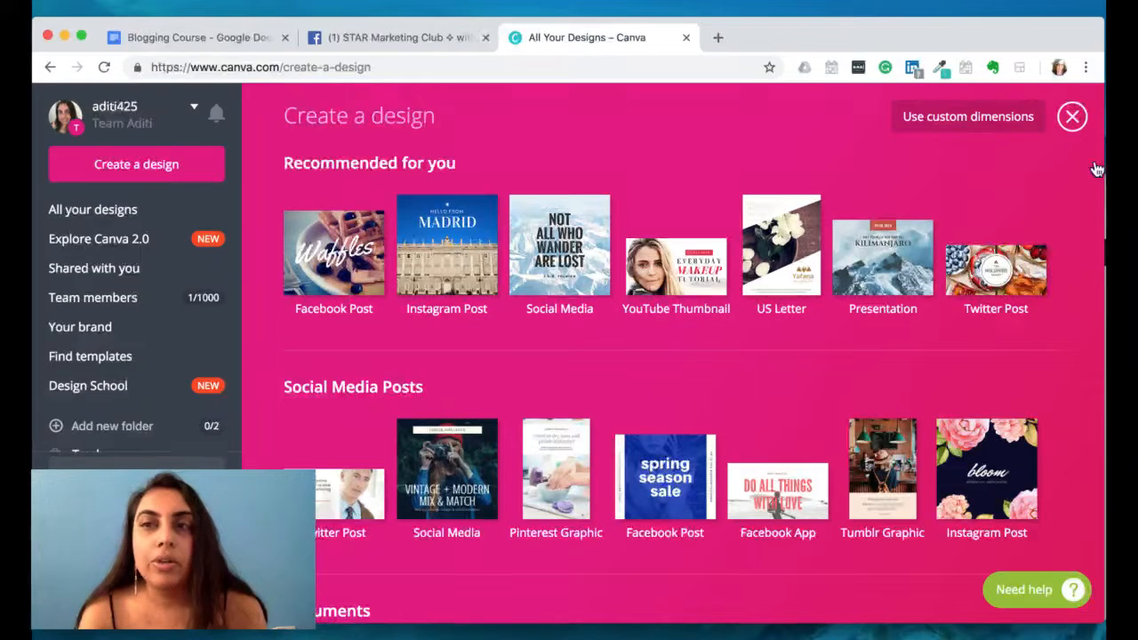
pyautogui.click(1072, 117)
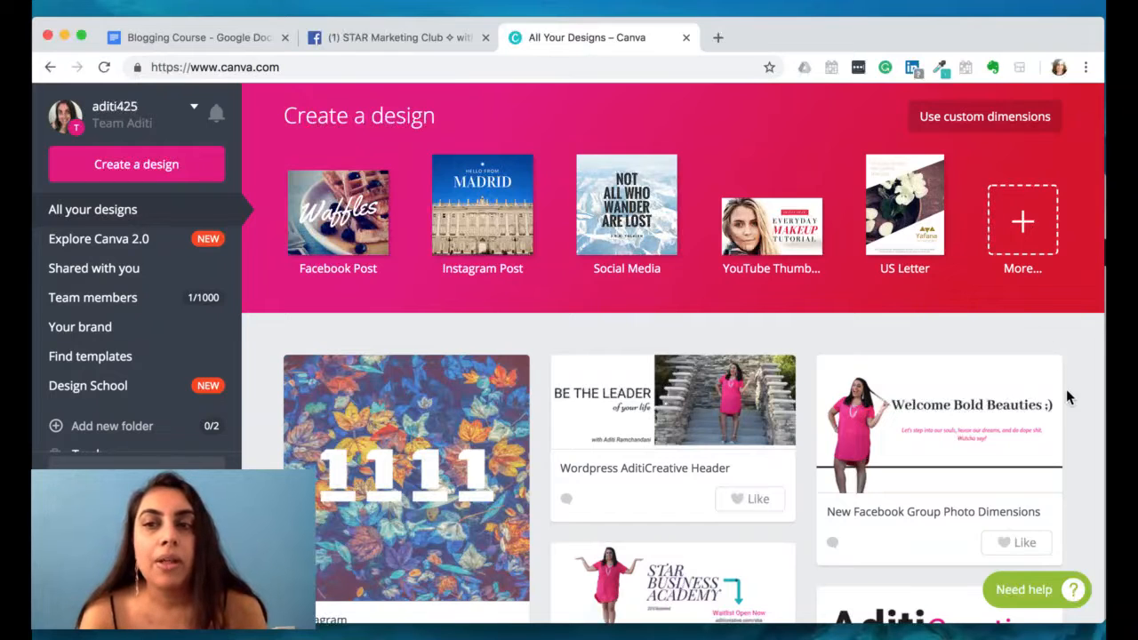
# Open the existing ACI logo design from the designs overview for editing
pyautogui.scroll(-2, 1076, 409)
pyautogui.scroll(-5, 1076, 414)
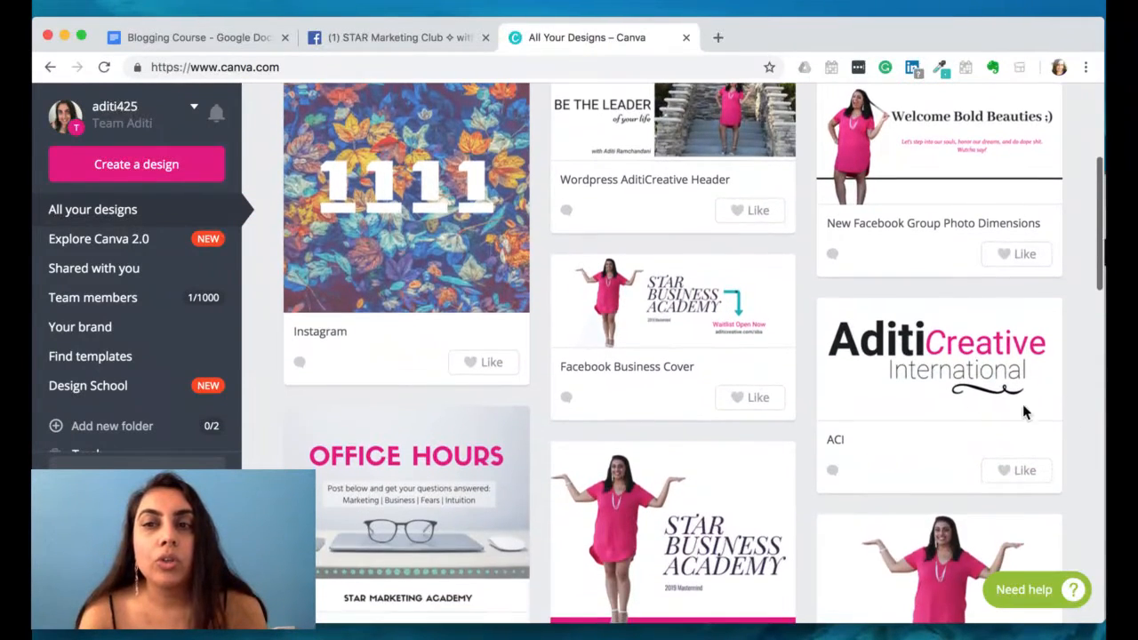
pyautogui.click(871, 383)
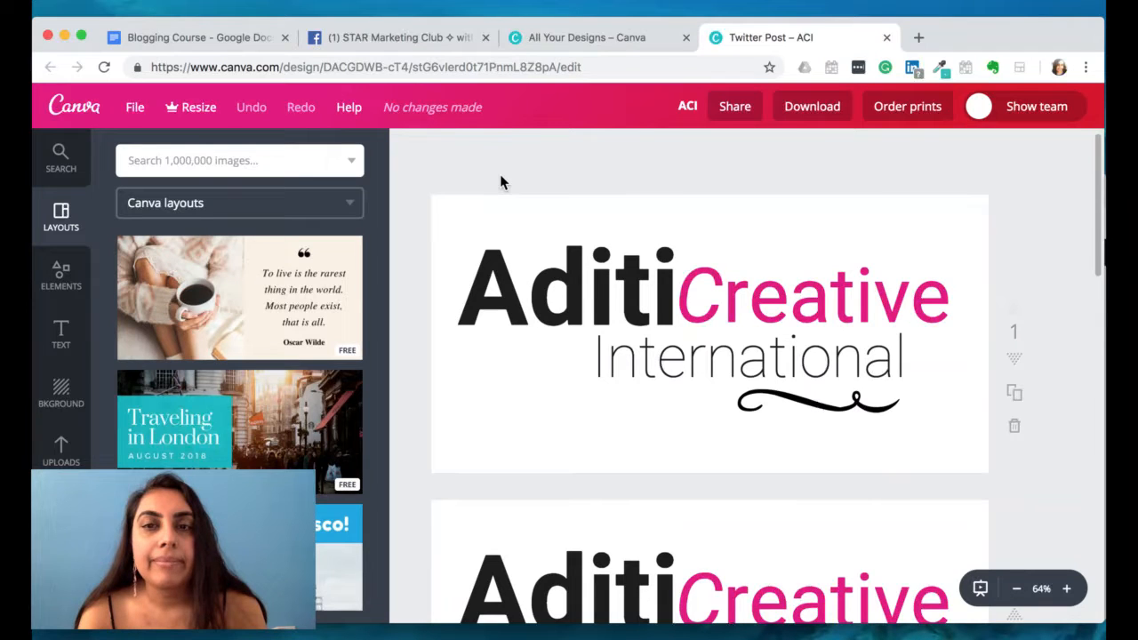
# Select the bold first word of the logo and inspect its font choices, colour palettes and custom colour code option
pyautogui.click(514, 259)
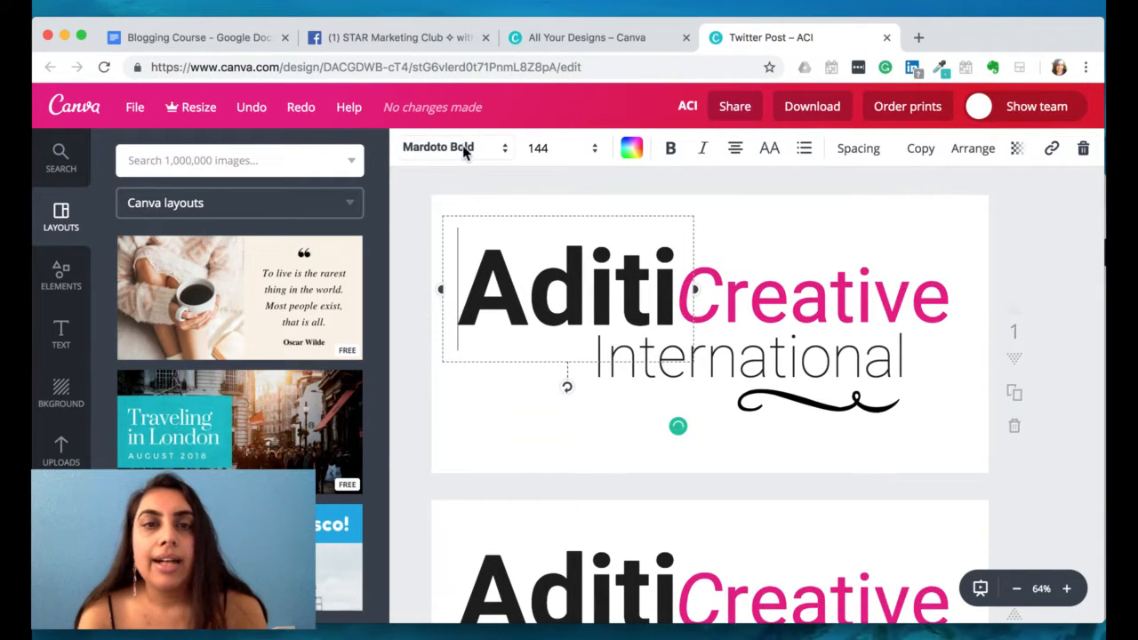
pyautogui.click(506, 153)
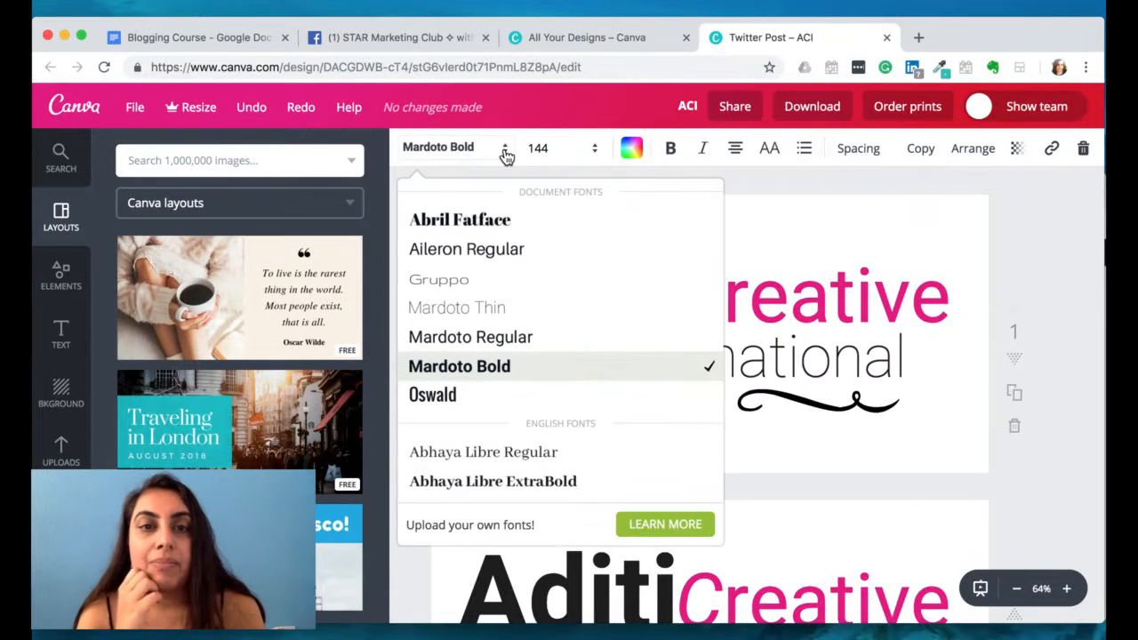
pyautogui.click(633, 149)
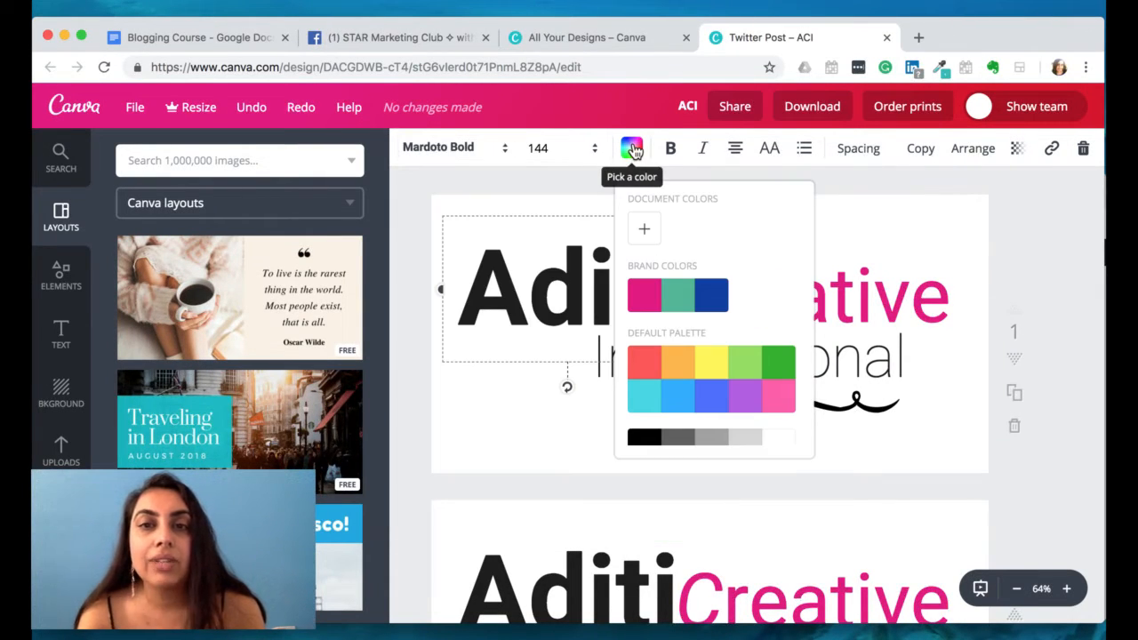
pyautogui.click(642, 232)
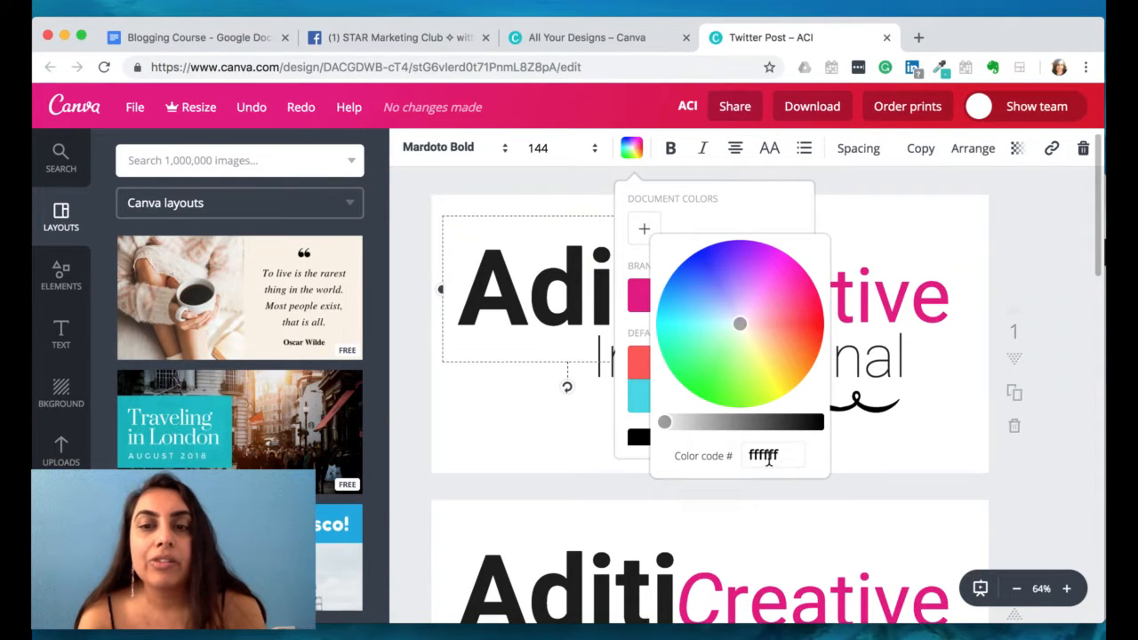
pyautogui.click(685, 193)
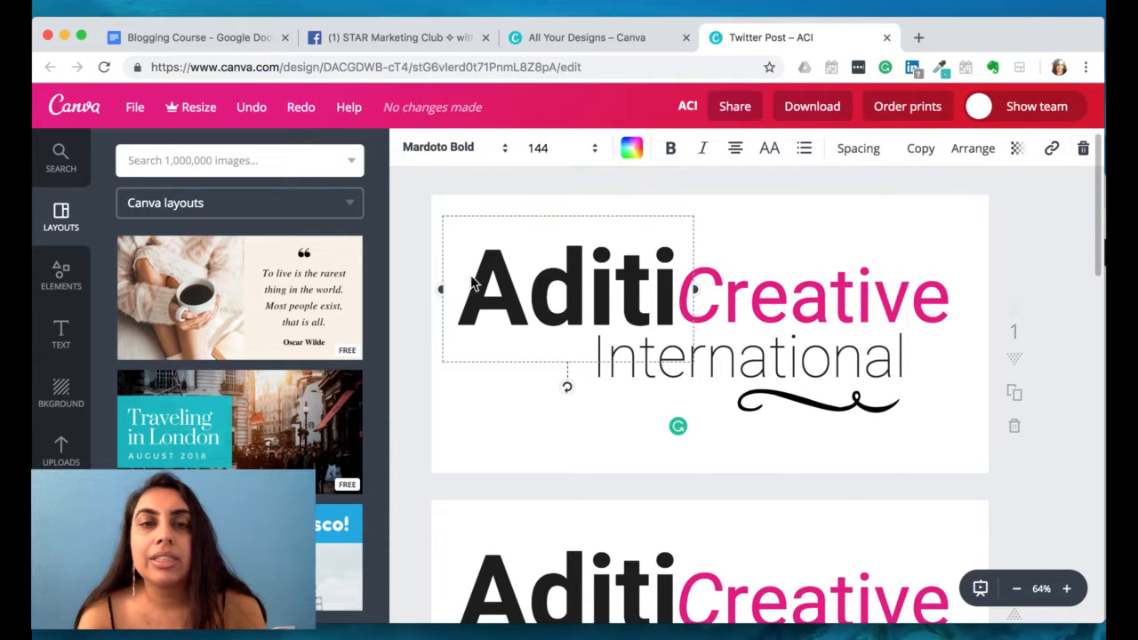
# Deselect the logo text and close the ACI design, leaving the page without saving changes
pyautogui.click(404, 271)
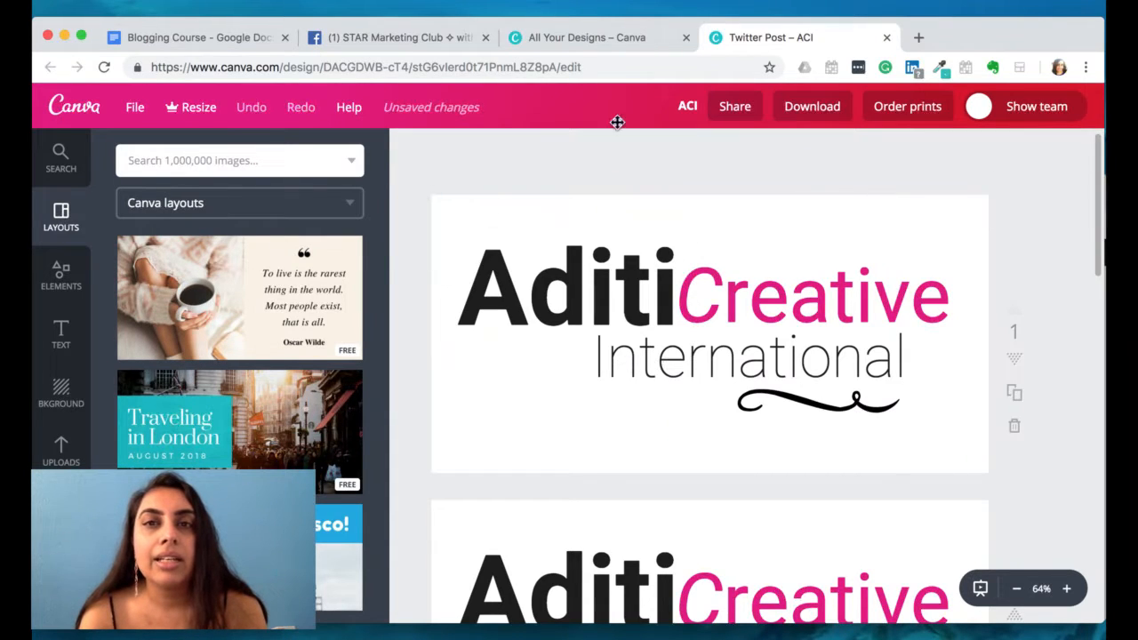
pyautogui.click(886, 38)
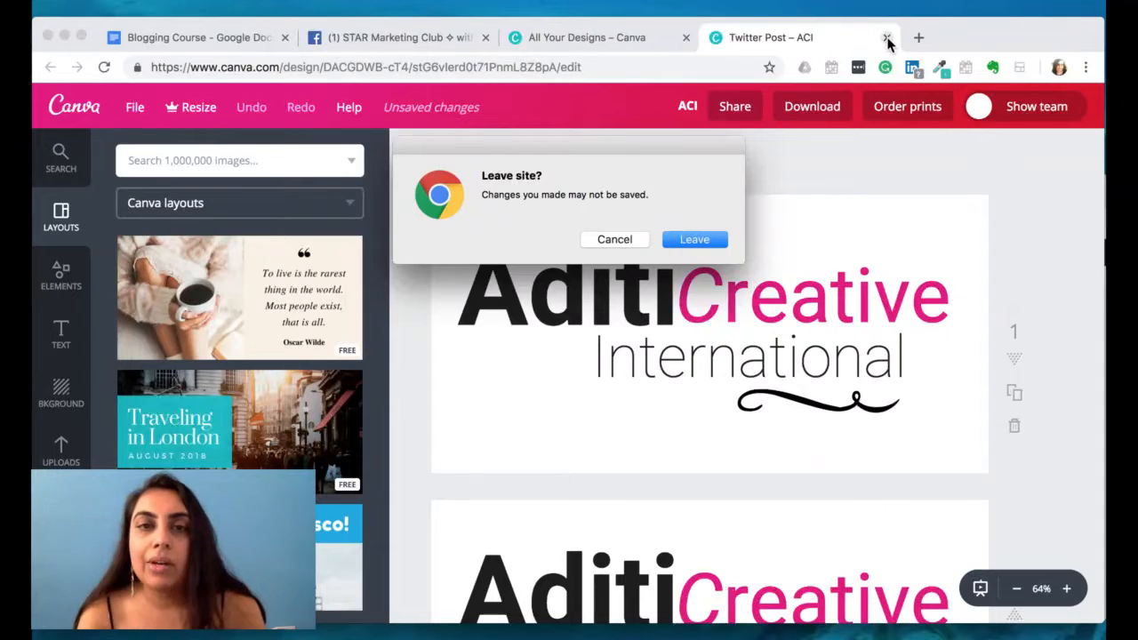
pyautogui.click(709, 247)
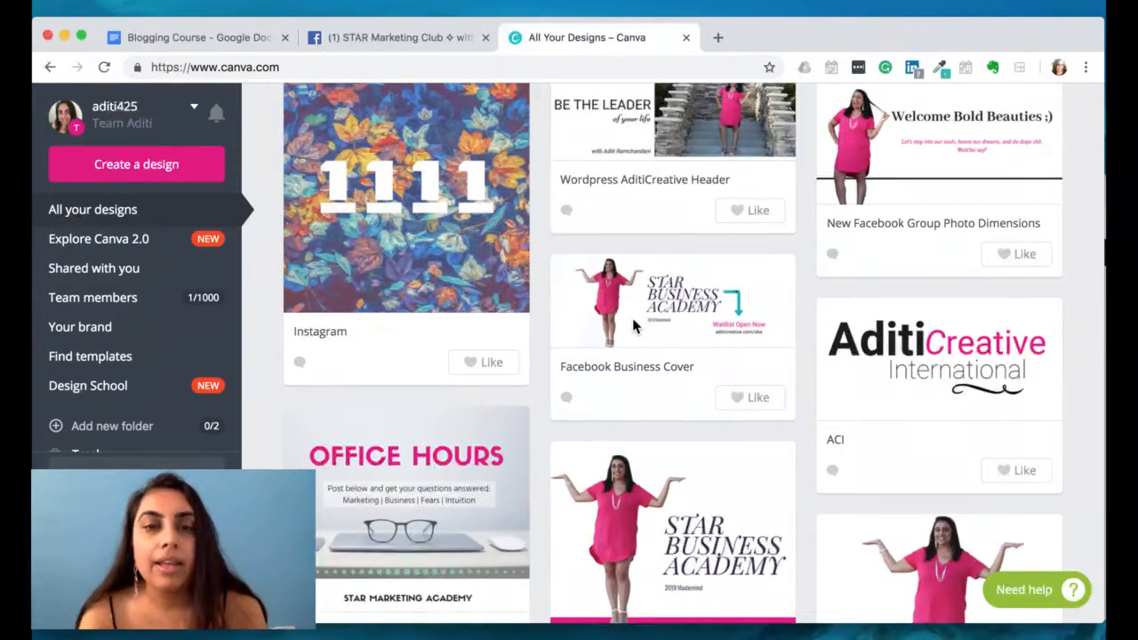
# Open the SMA Facebook post design with the Office Hours graphic and look through its first pages
pyautogui.click(452, 460)
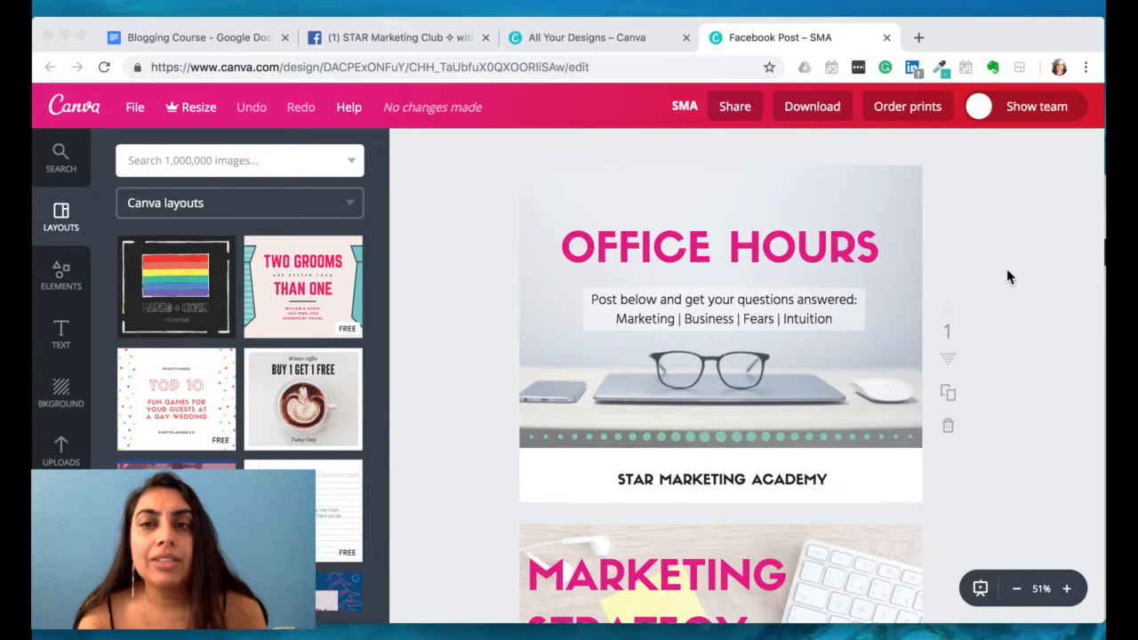
pyautogui.click(1010, 237)
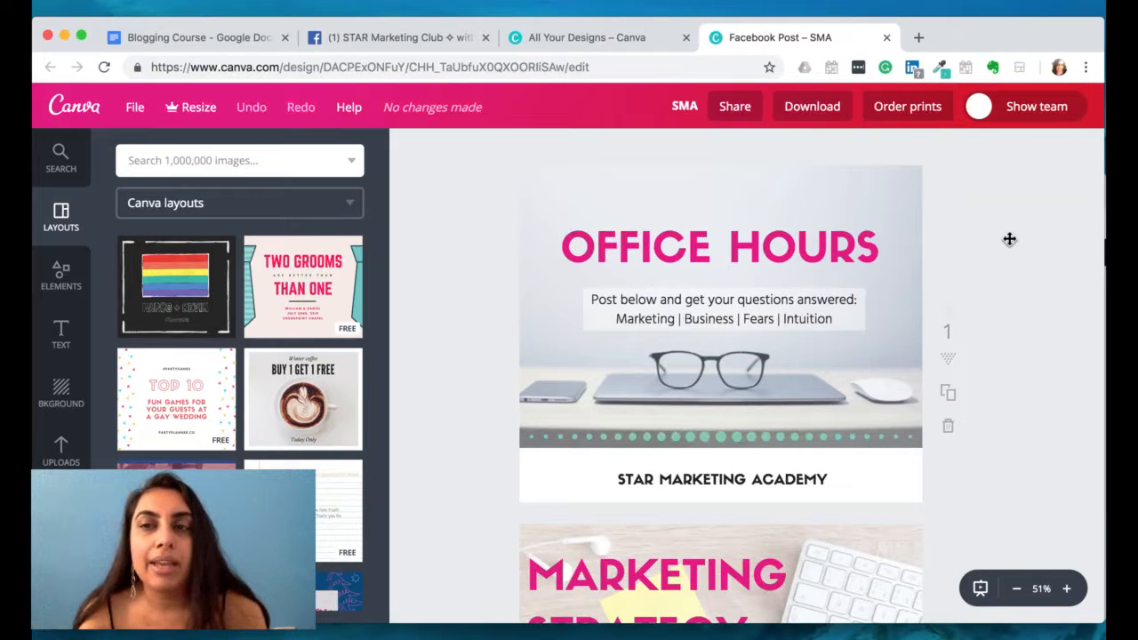
pyautogui.scroll(-1, 1002, 348)
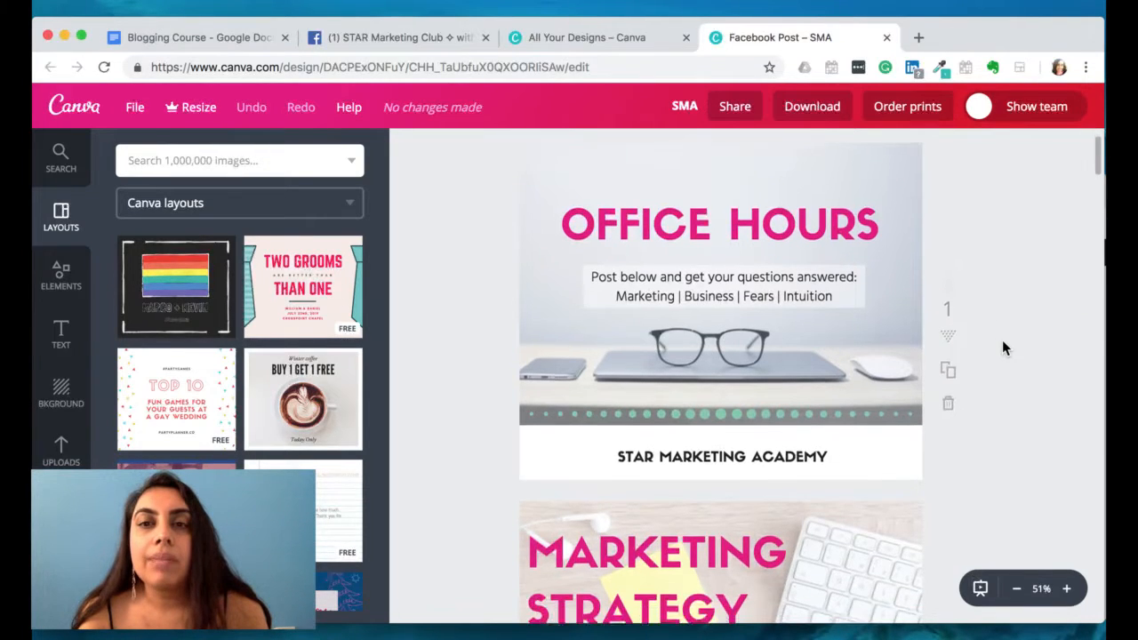
pyautogui.scroll(-5, 1002, 348)
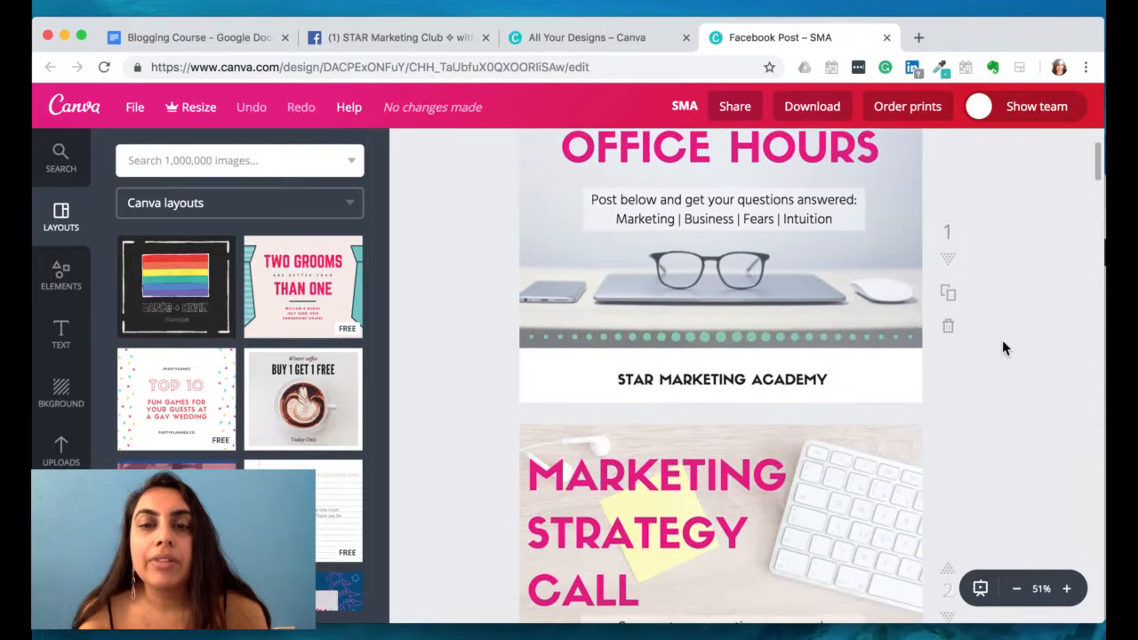
# Look through the event graphics down to the Roundtable Mastermind page and inspect its background photo, heading and dotted line
pyautogui.scroll(-3, 1002, 348)
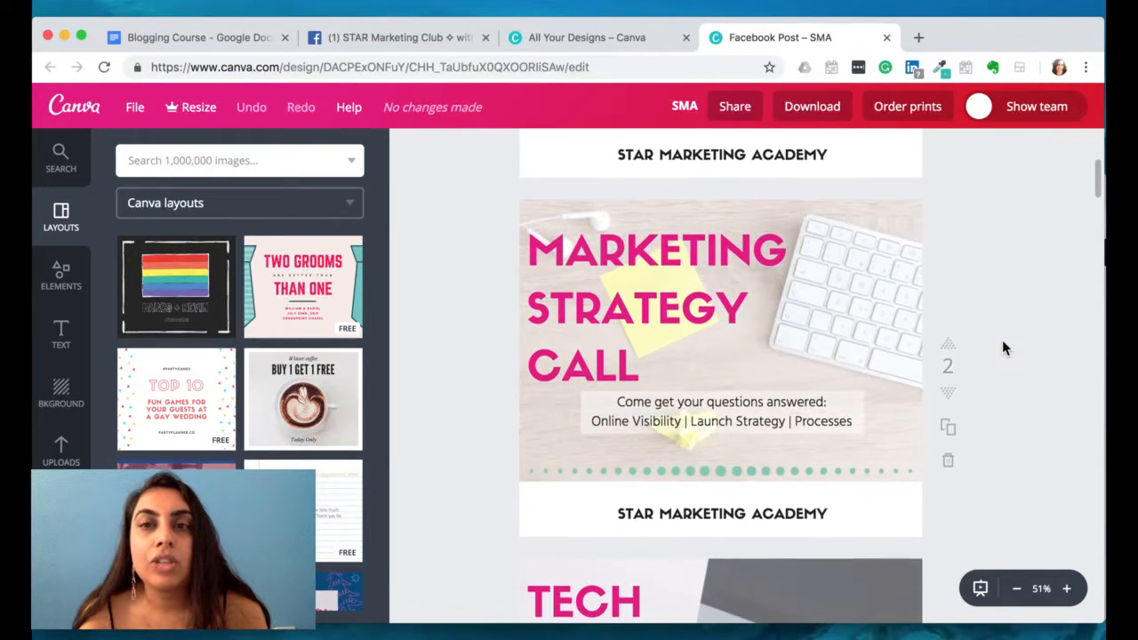
pyautogui.scroll(-7, 1002, 347)
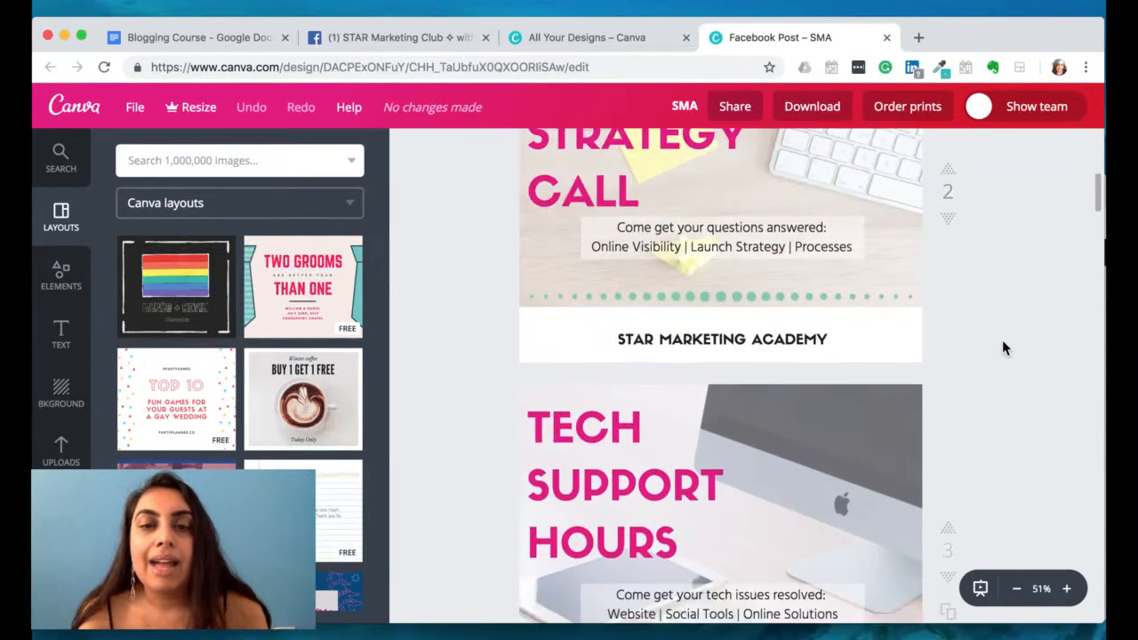
pyautogui.scroll(-7, 1002, 348)
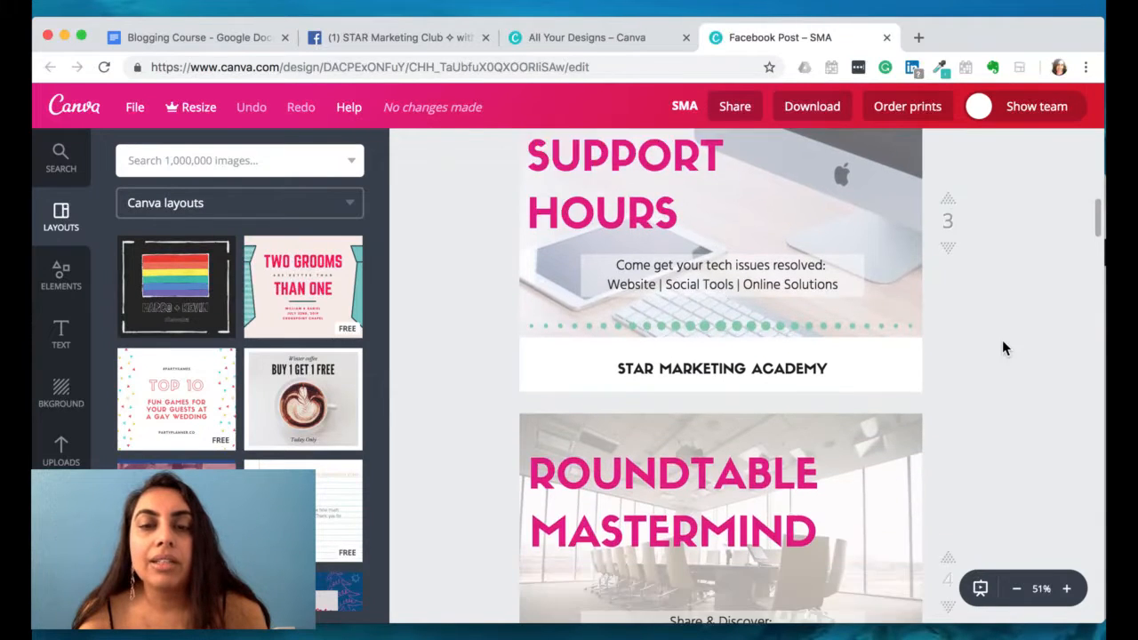
pyautogui.scroll(-2, 1002, 348)
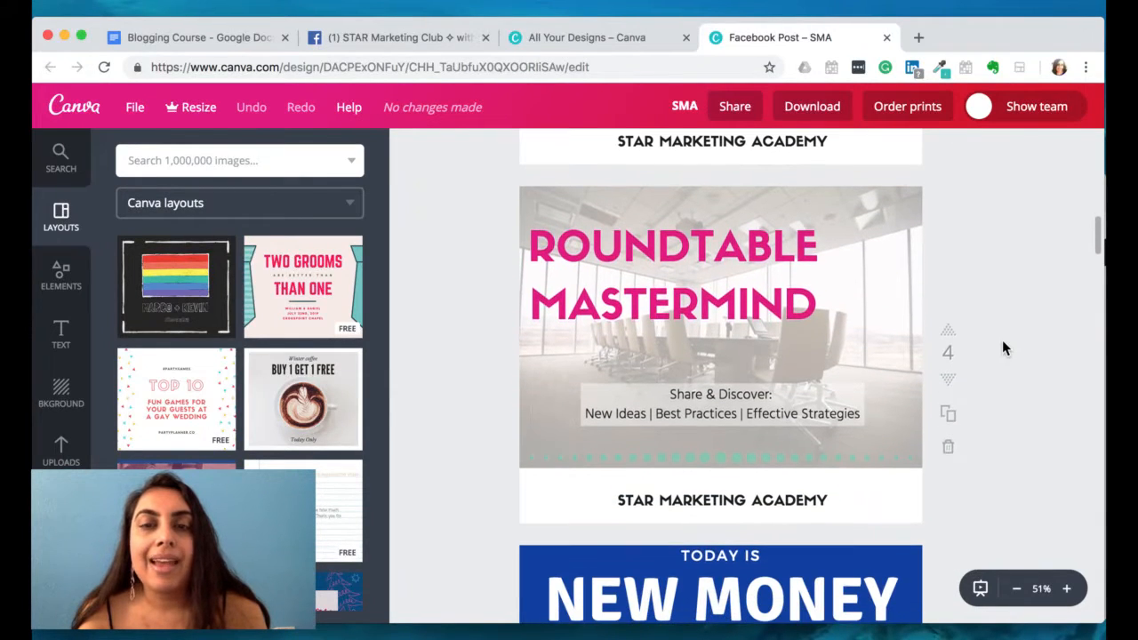
pyautogui.click(867, 223)
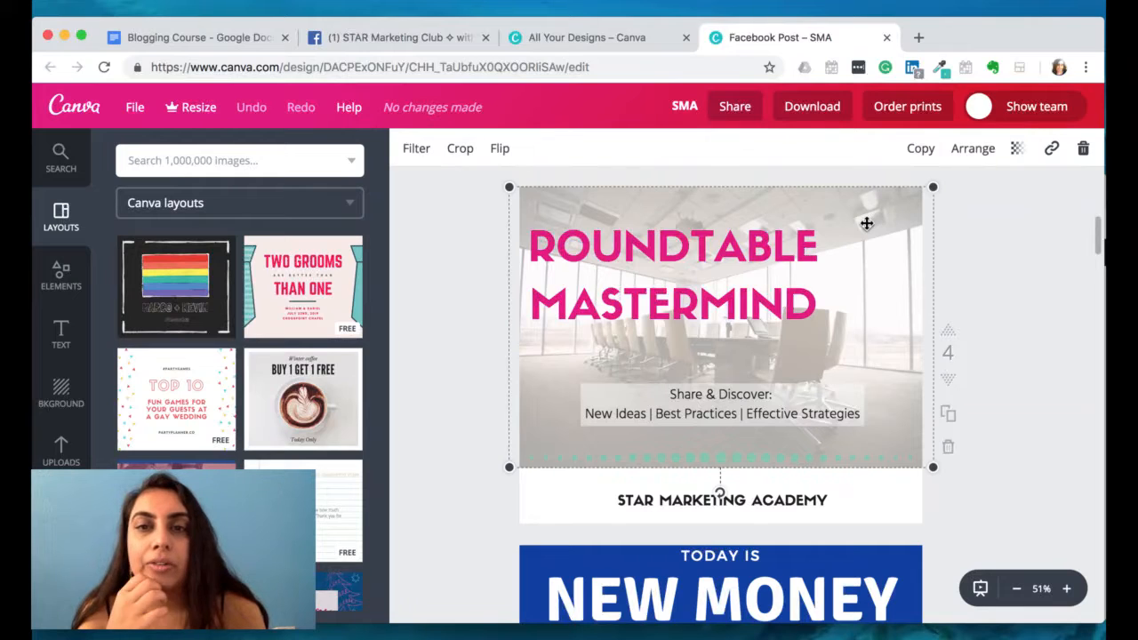
pyautogui.click(722, 248)
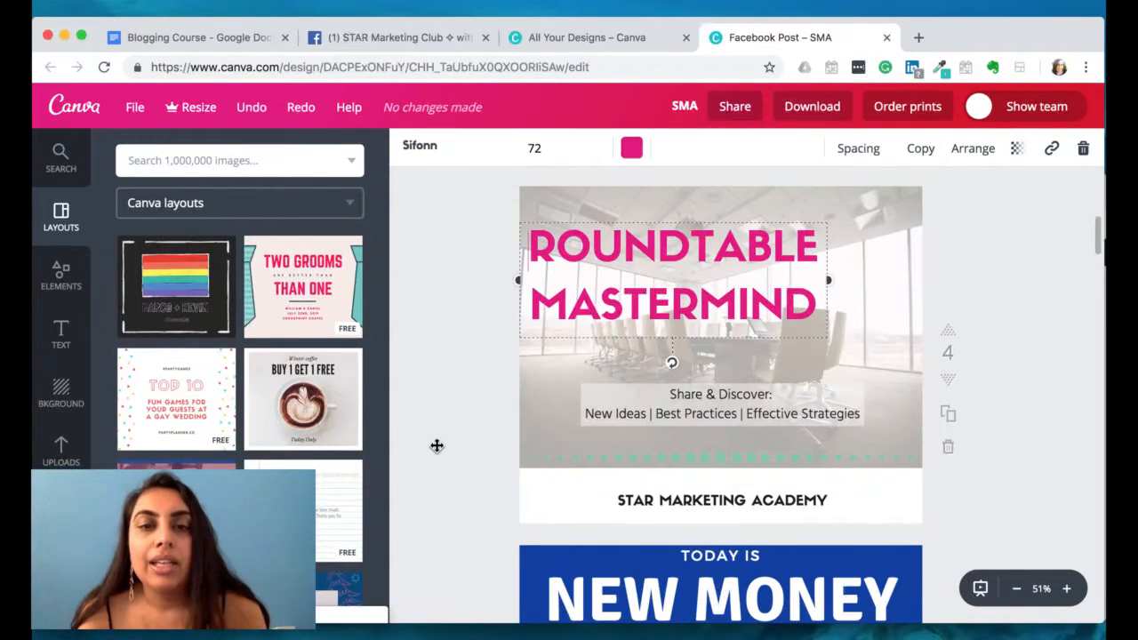
pyautogui.click(643, 459)
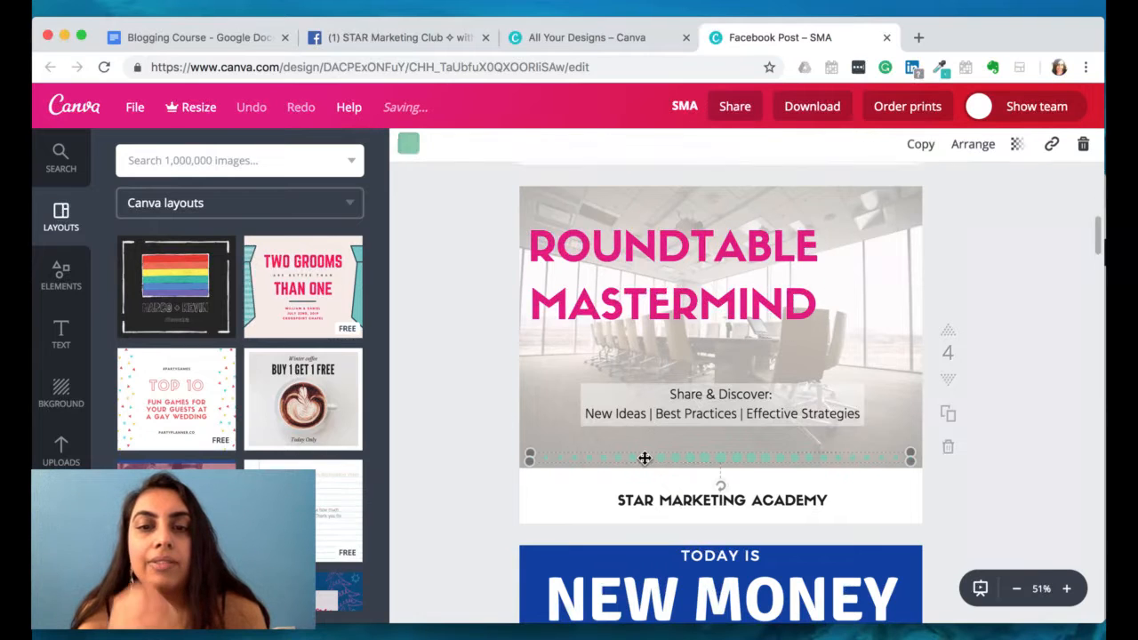
pyautogui.click(489, 472)
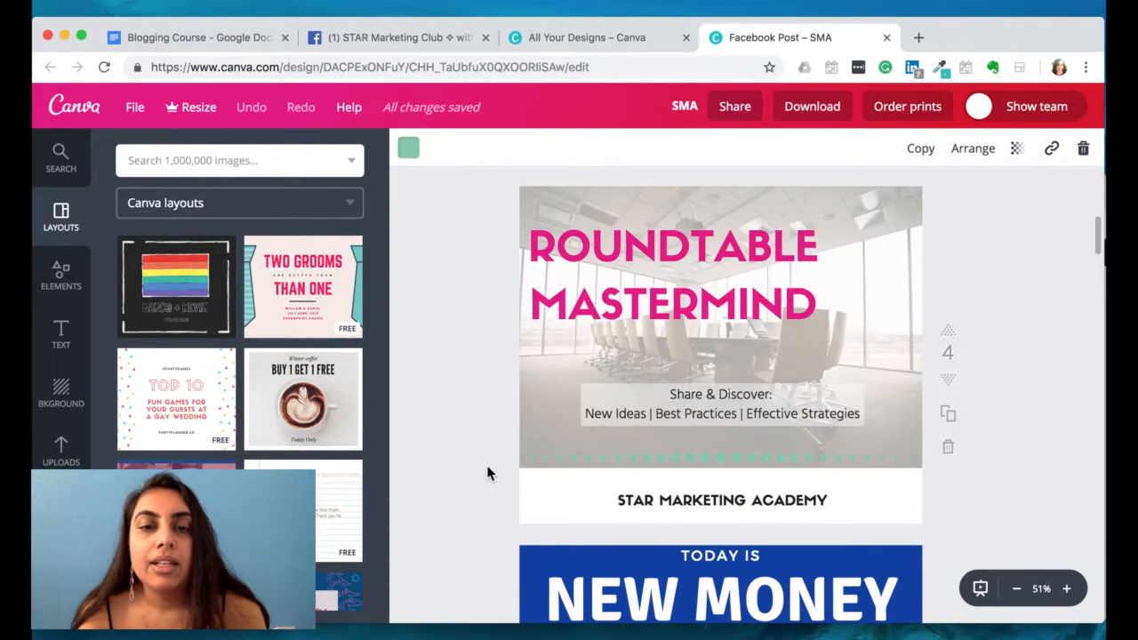
# Look through the New Money Monday, Weekly Planner and September launch pages, return to the first page and close the Facebook post design
pyautogui.scroll(-4, 487, 473)
pyautogui.scroll(-2, 487, 473)
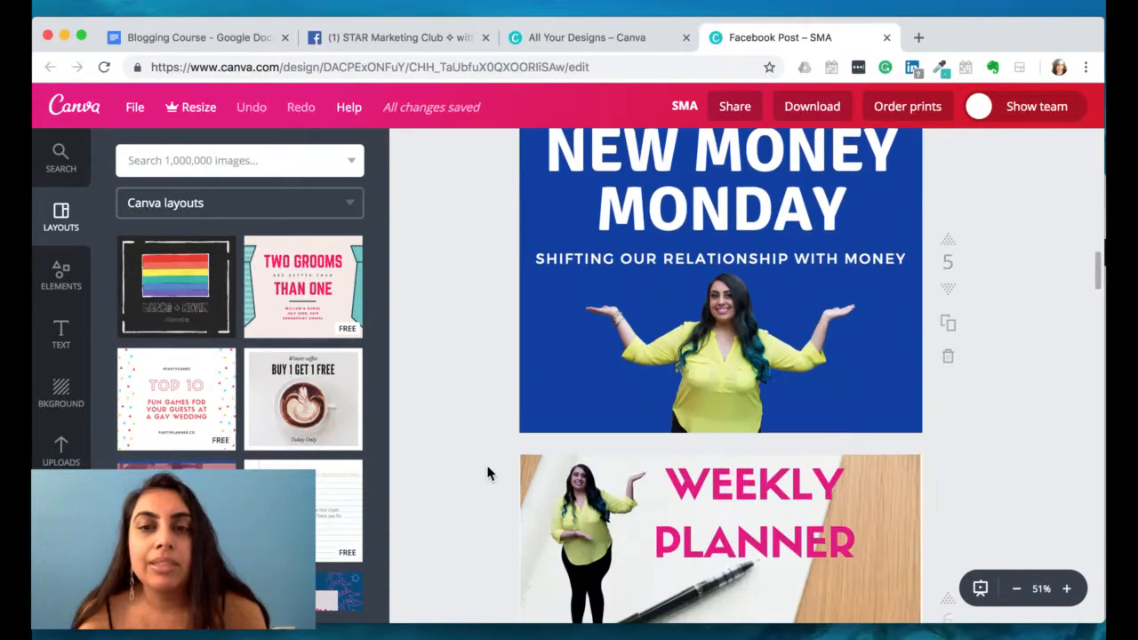
pyautogui.scroll(-12, 487, 473)
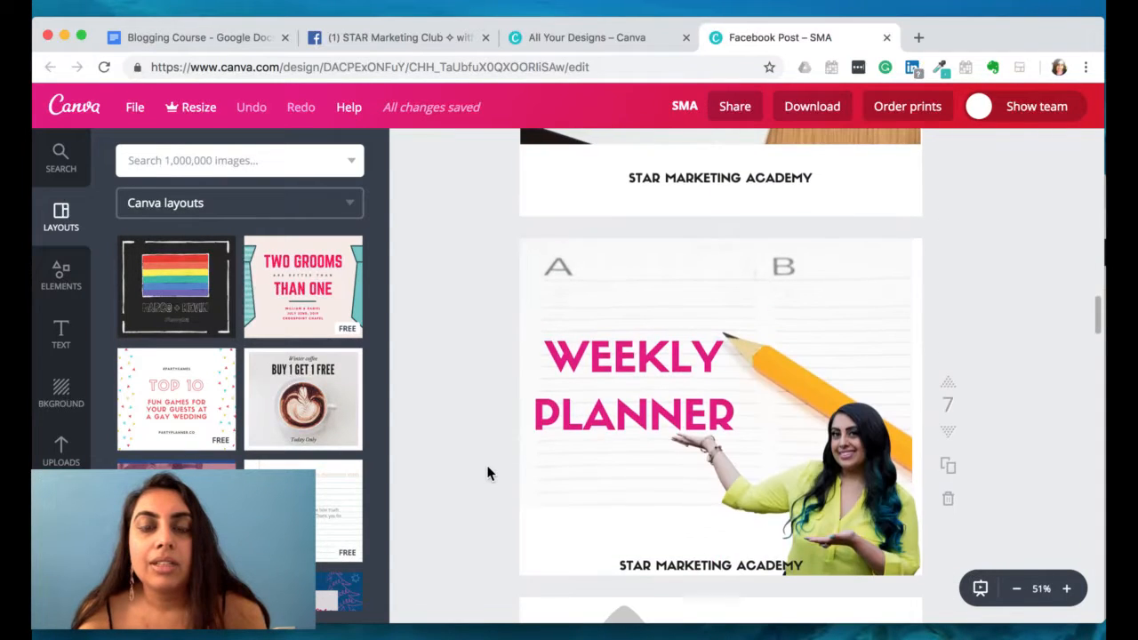
pyautogui.scroll(-14, 487, 473)
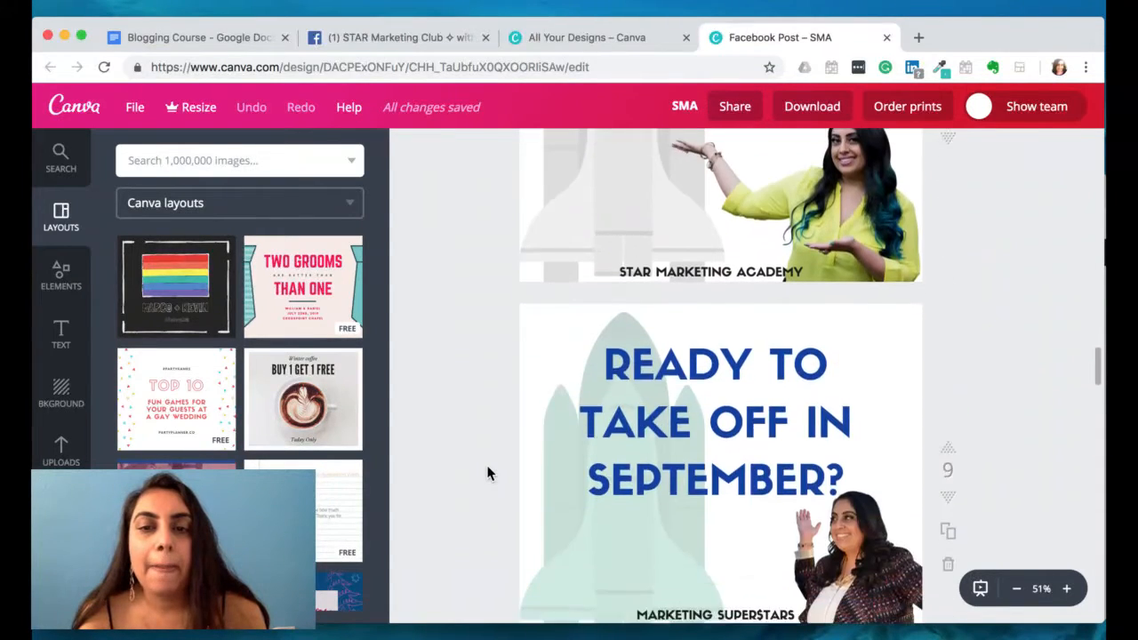
pyautogui.scroll(20, 487, 474)
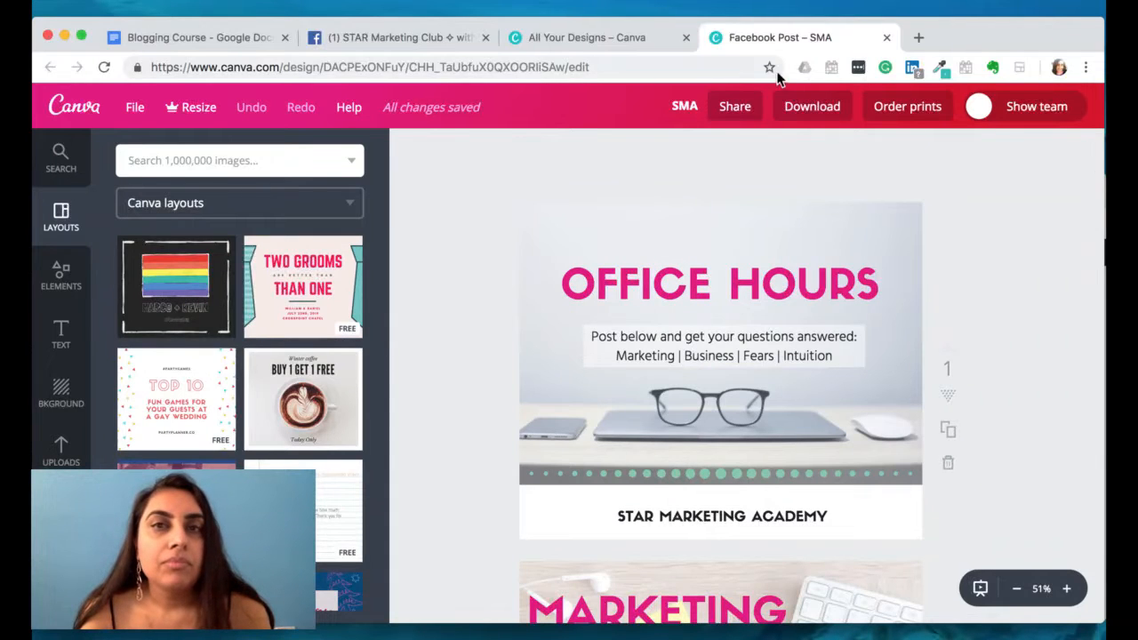
pyautogui.click(886, 38)
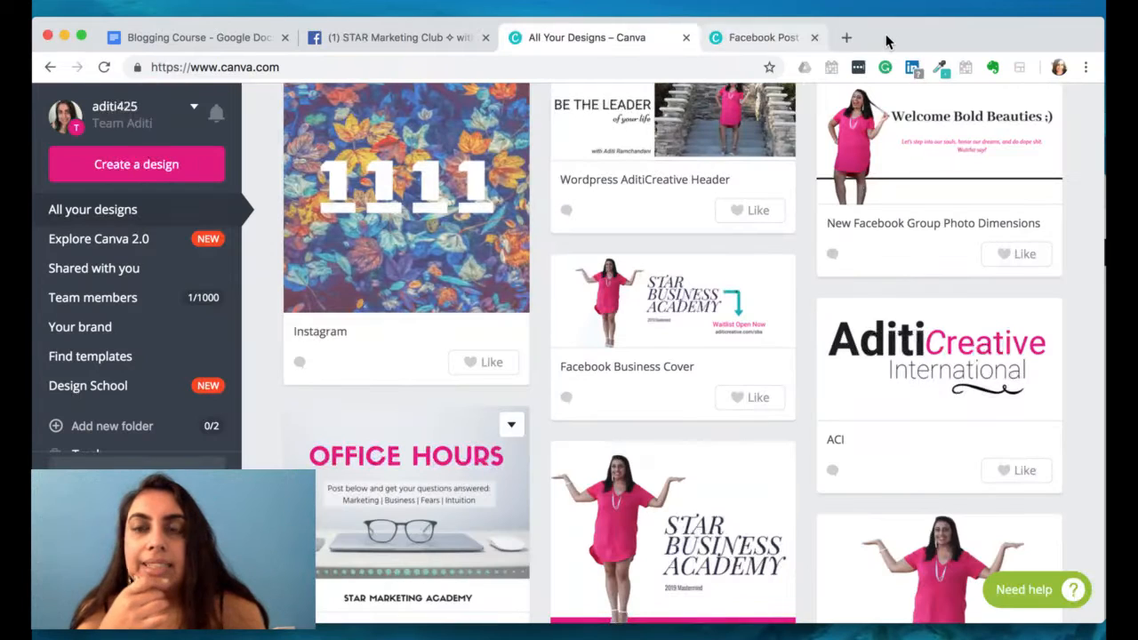
# Open the Instagram design with the 1111 graphic, add a second page and delete it again
pyautogui.click(411, 204)
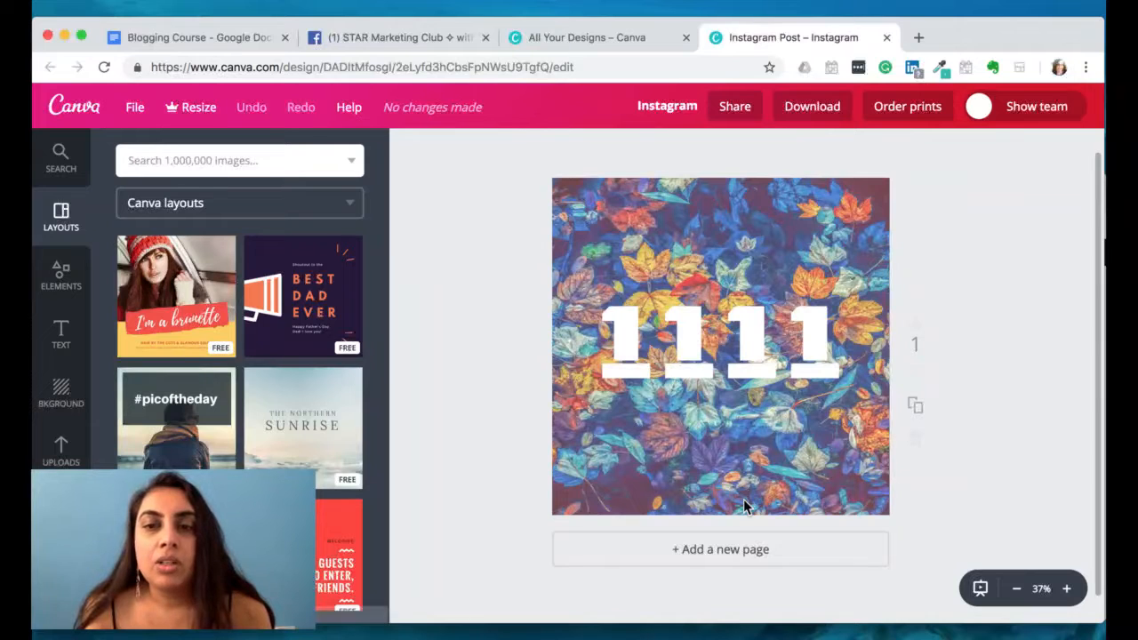
pyautogui.click(742, 551)
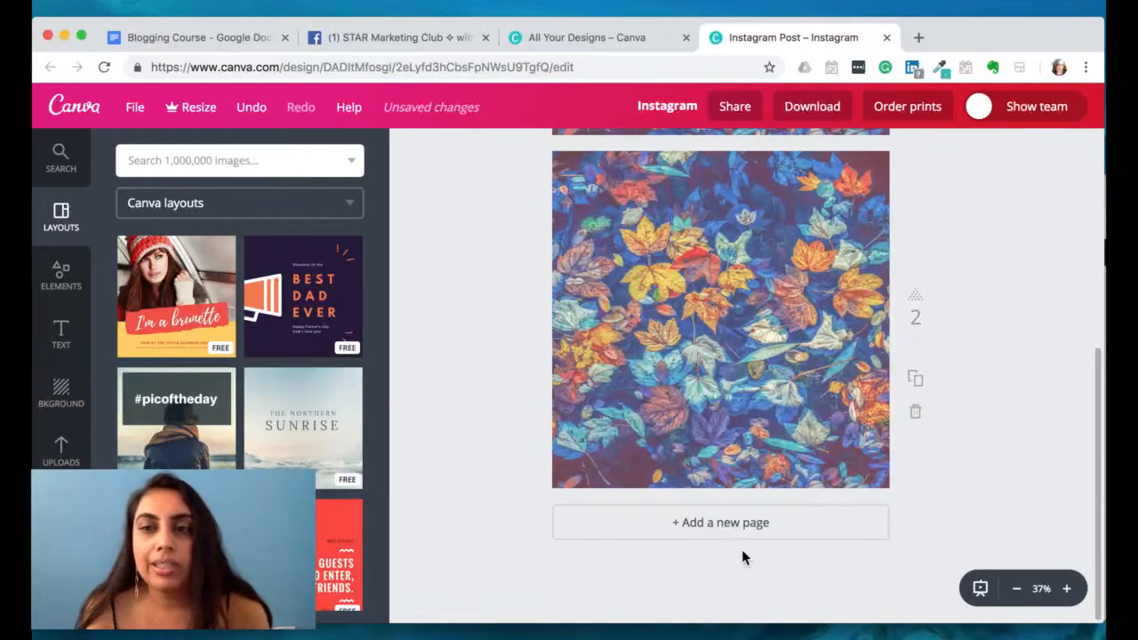
pyautogui.click(916, 413)
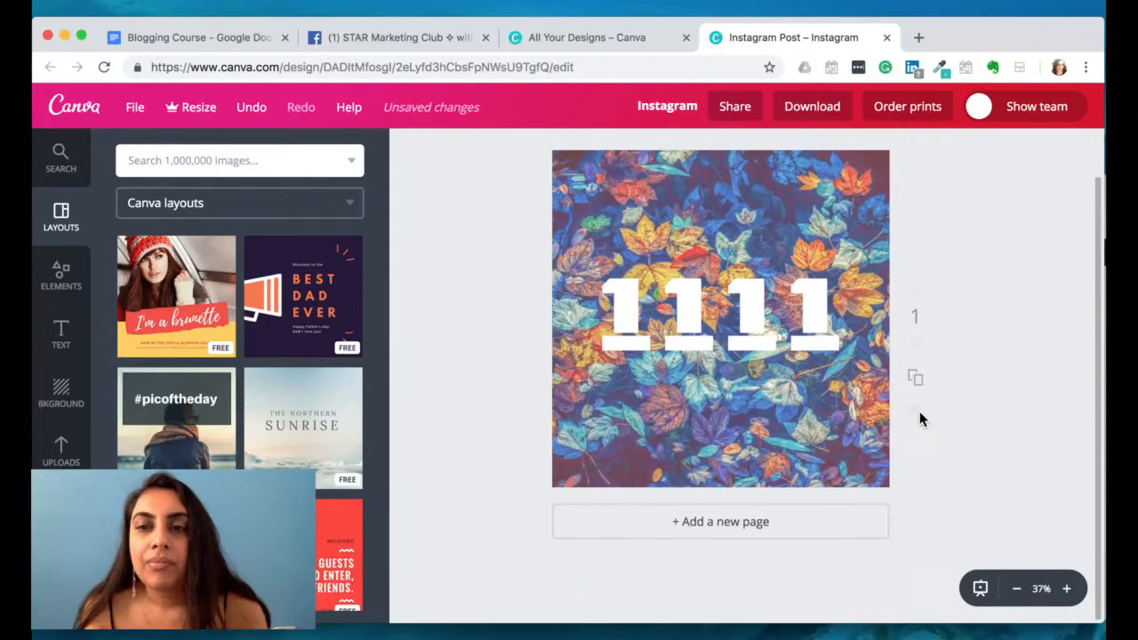
# Duplicate the 1111 page and delete the leaf background photo from the copy
pyautogui.click(915, 381)
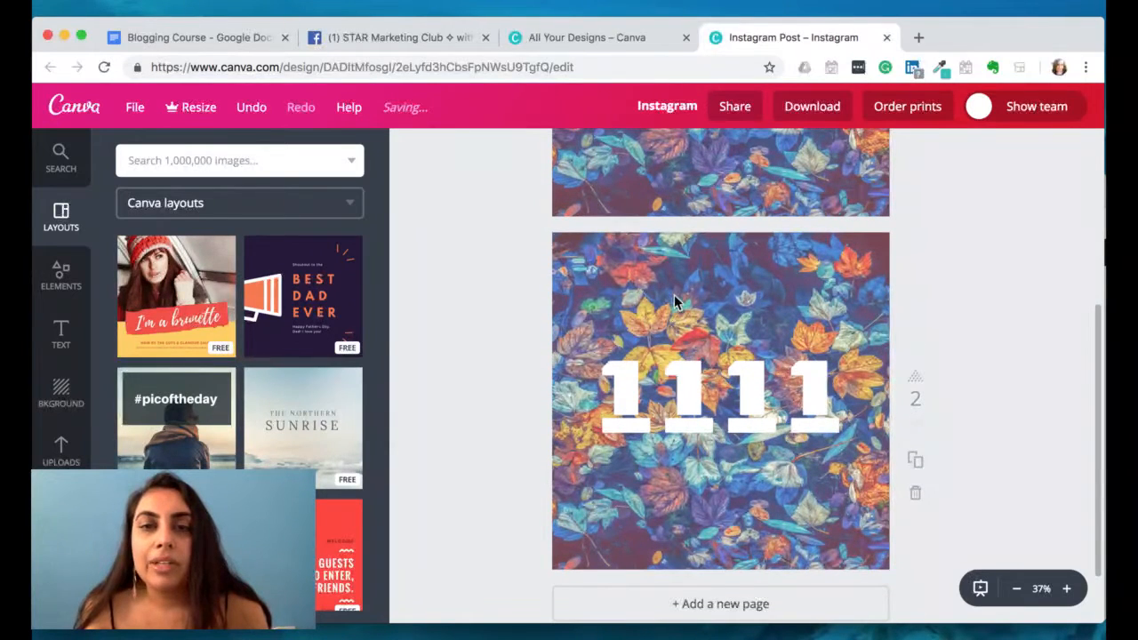
pyautogui.click(674, 294)
pyautogui.press('Delete')
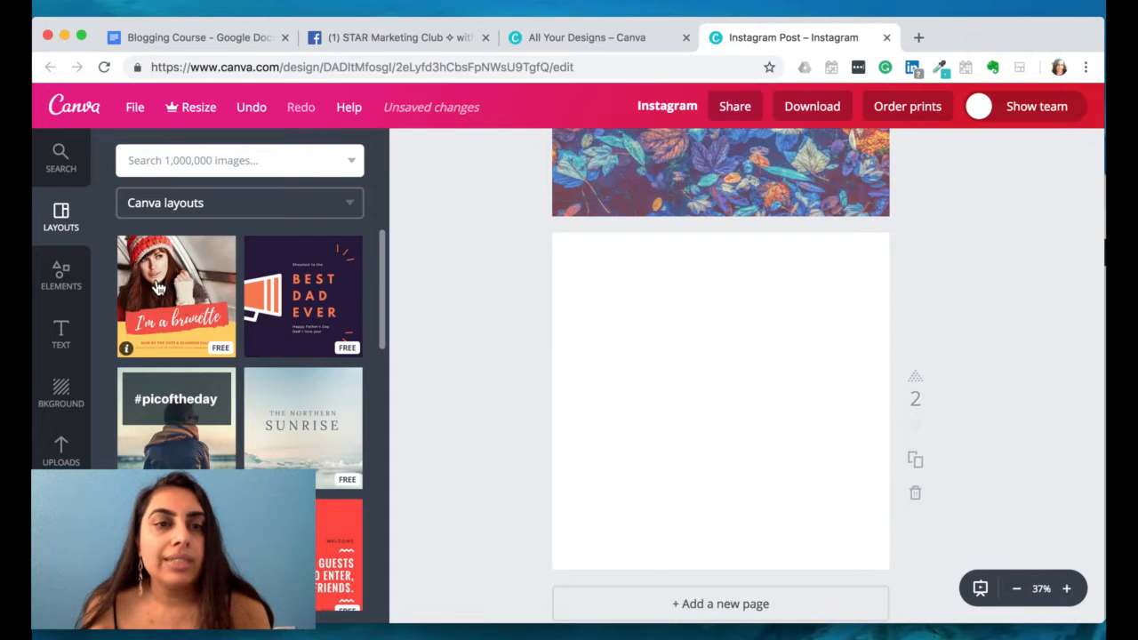
# Search the image library for "fall"
pyautogui.click(255, 160)
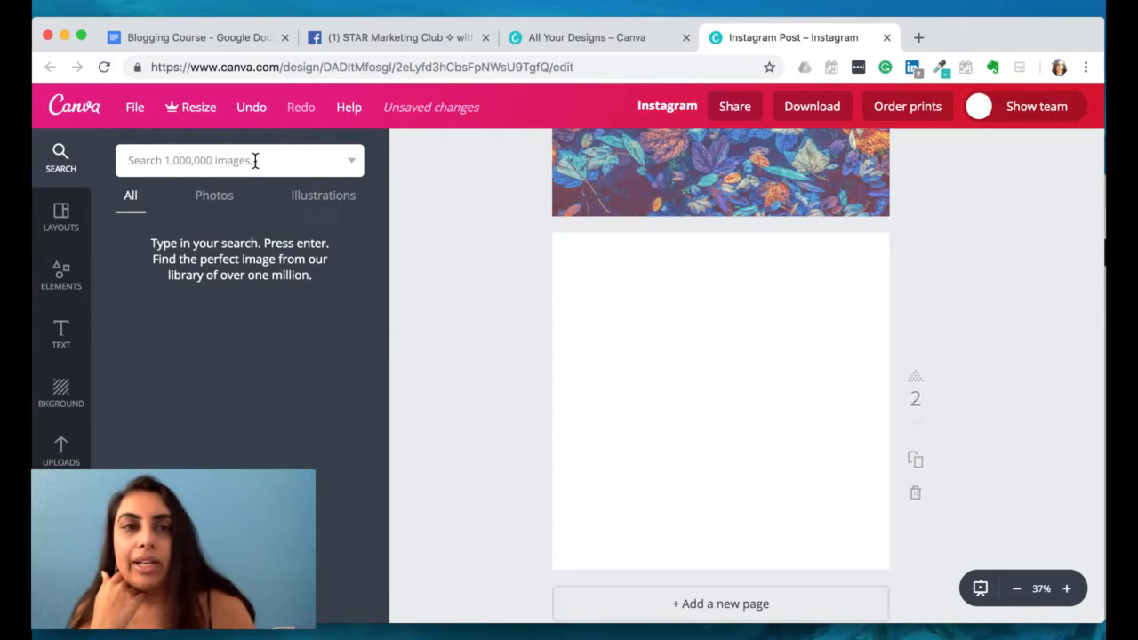
pyautogui.write('fall')
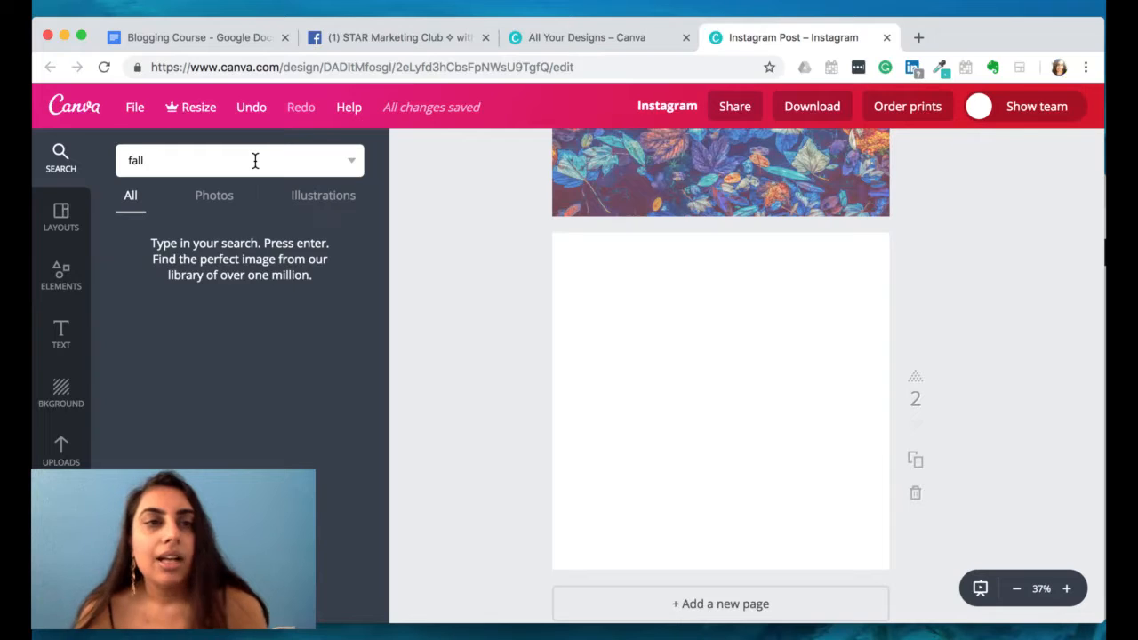
pyautogui.press('Return')
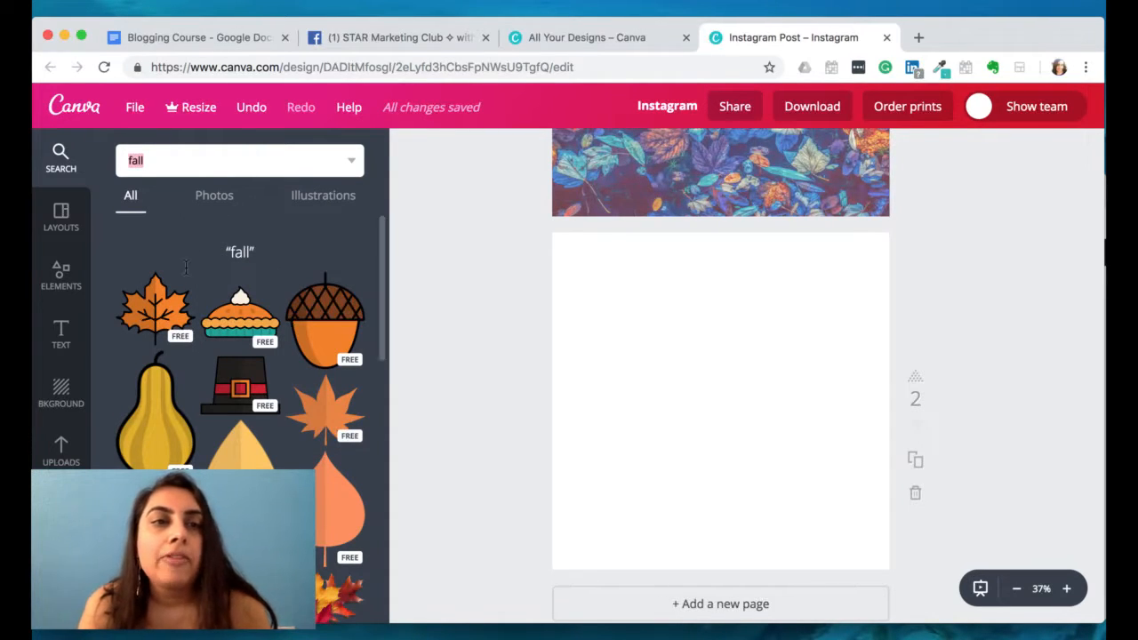
# Try out the orange maple leaf illustration on page 2, enlarging it slightly and checking its transparency setting, and delete it
pyautogui.click(167, 307)
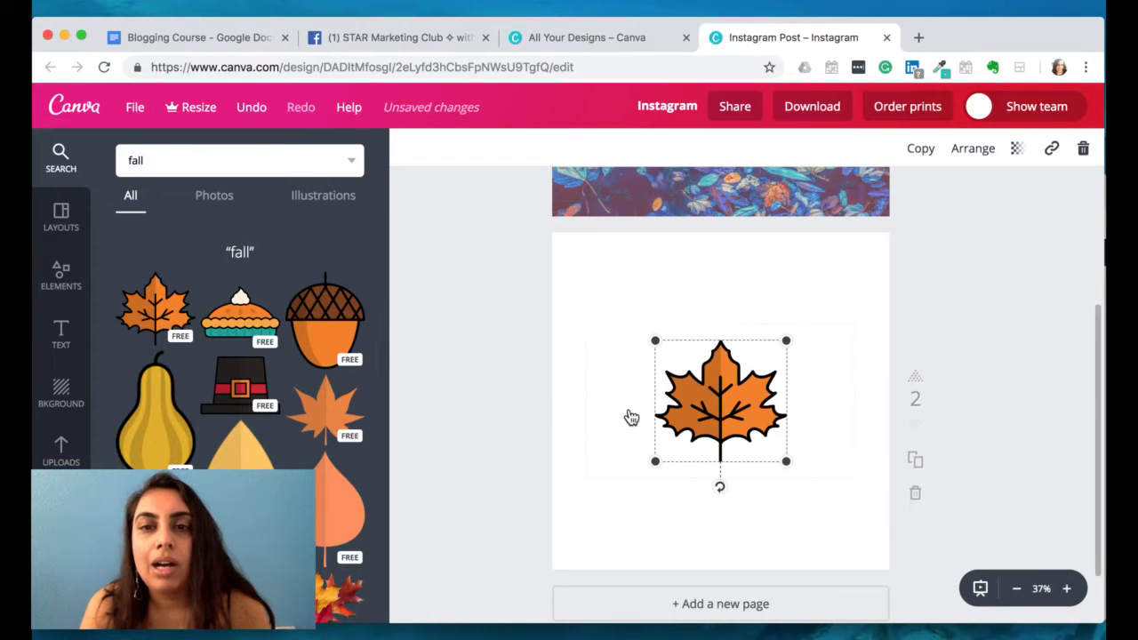
pyautogui.moveTo(655, 339); pyautogui.dragTo(610, 373)
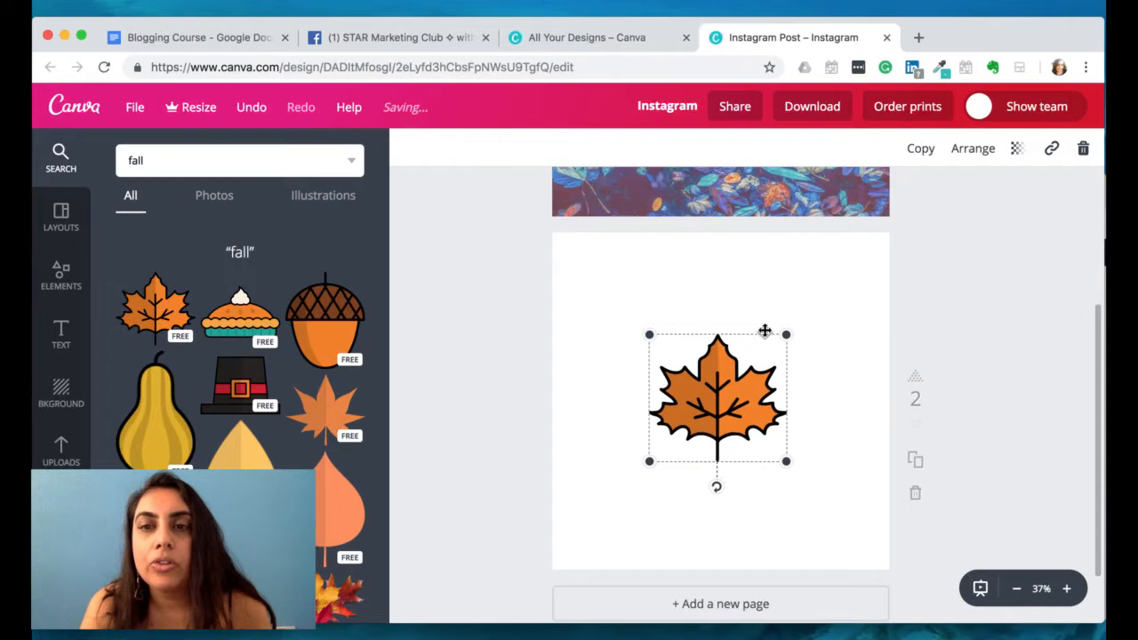
pyautogui.click(1017, 152)
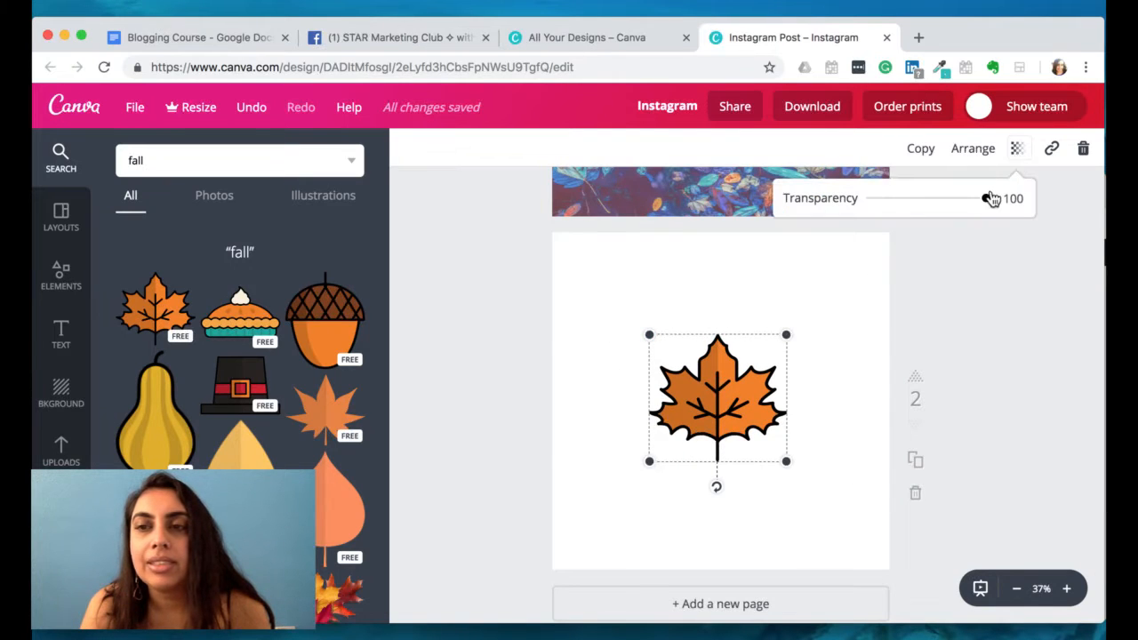
pyautogui.moveTo(986, 202)
pyautogui.mouseDown()
pyautogui.moveTo(921, 207)
pyautogui.moveTo(1005, 203)
pyautogui.mouseUp()
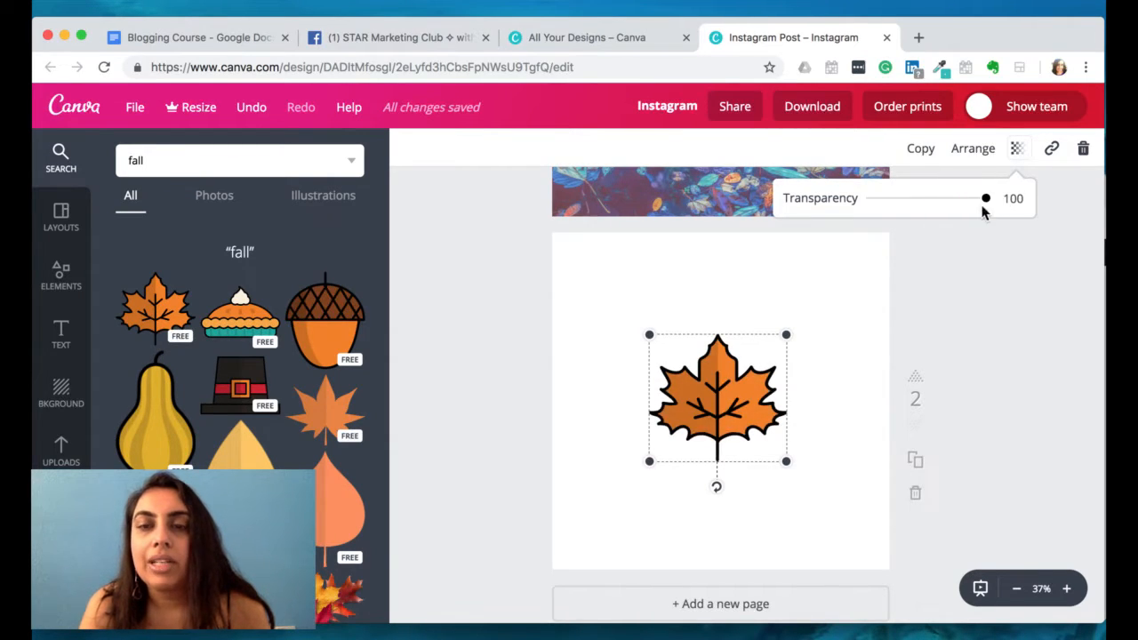
pyautogui.press('Delete')
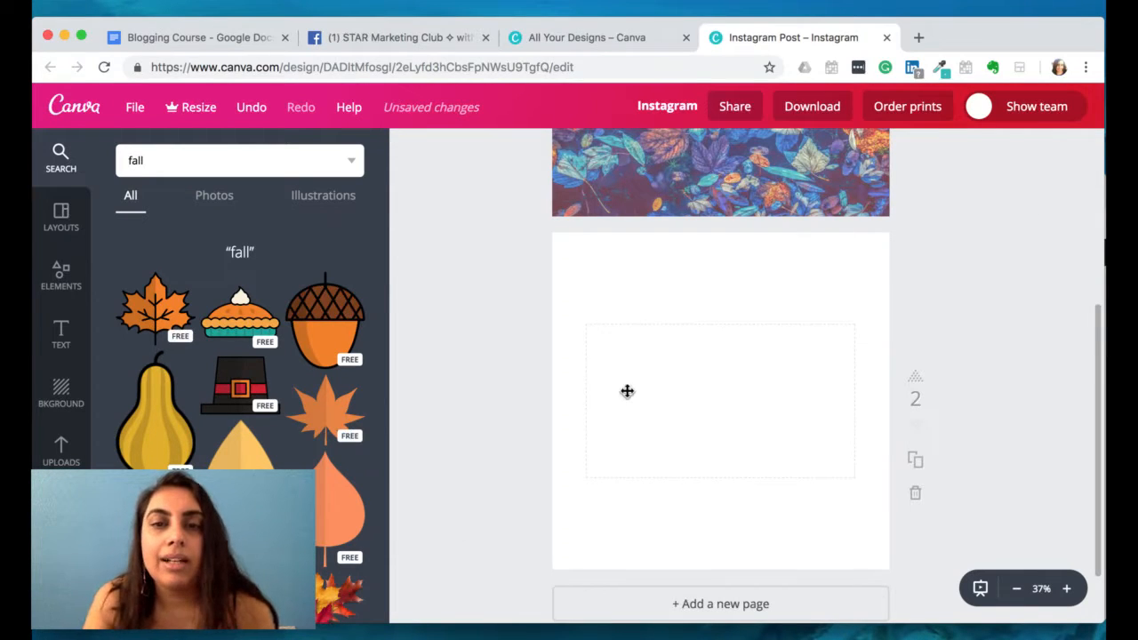
# Delete the leftover white 1111 text box from page 2 and insert the free autumn forest road photo from the fall photos
pyautogui.click(626, 343)
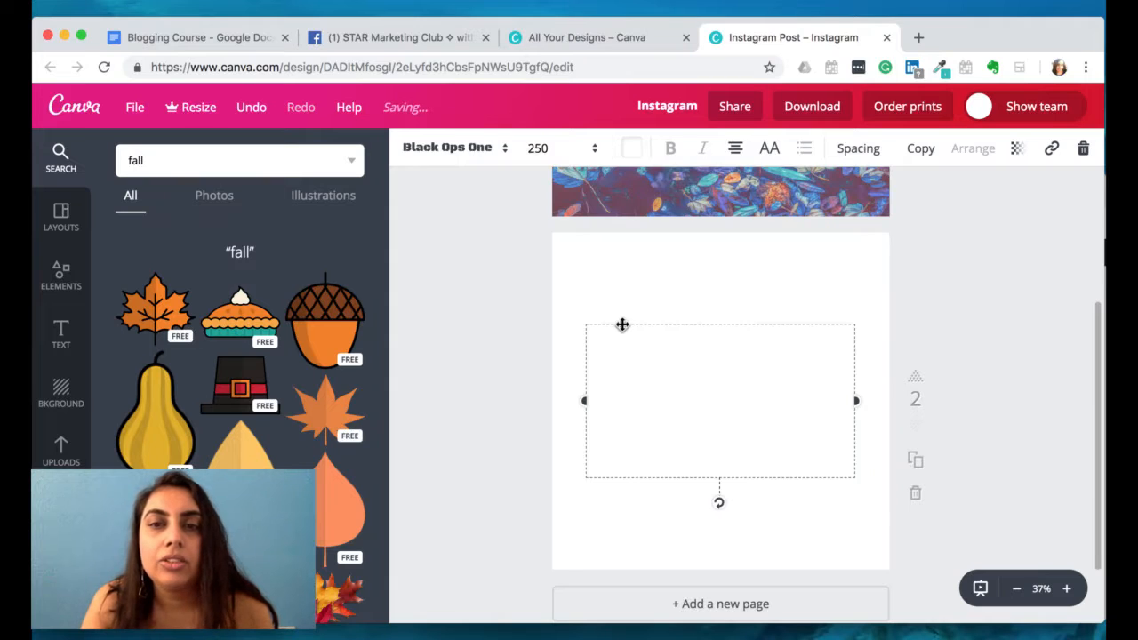
pyautogui.press('Delete')
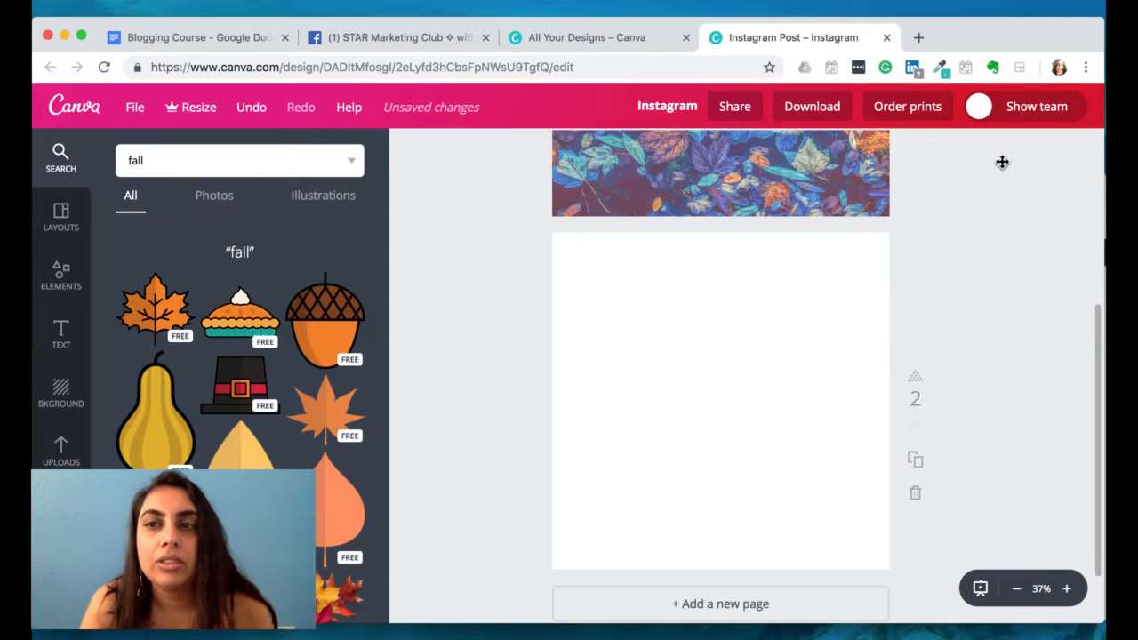
pyautogui.click(213, 199)
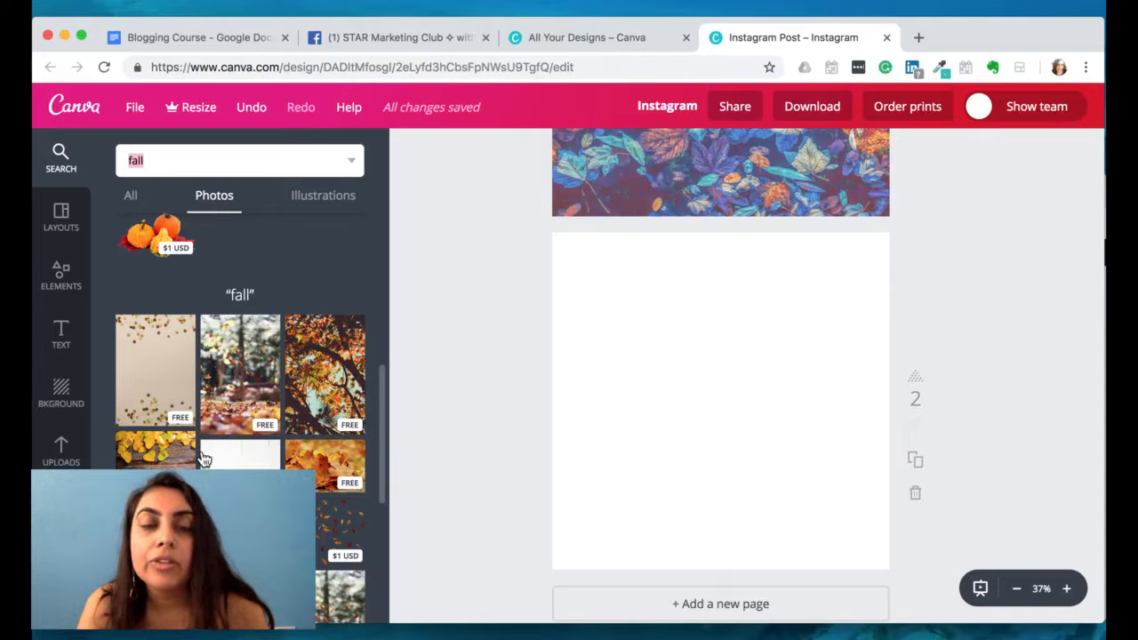
pyautogui.scroll(-4, 229, 458)
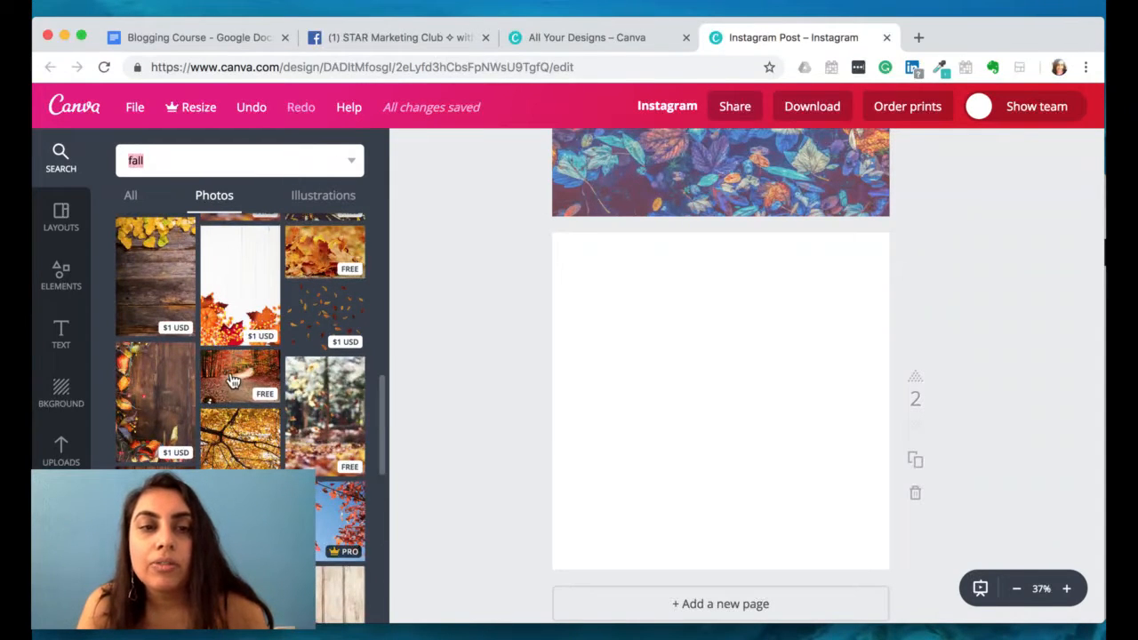
pyautogui.click(231, 380)
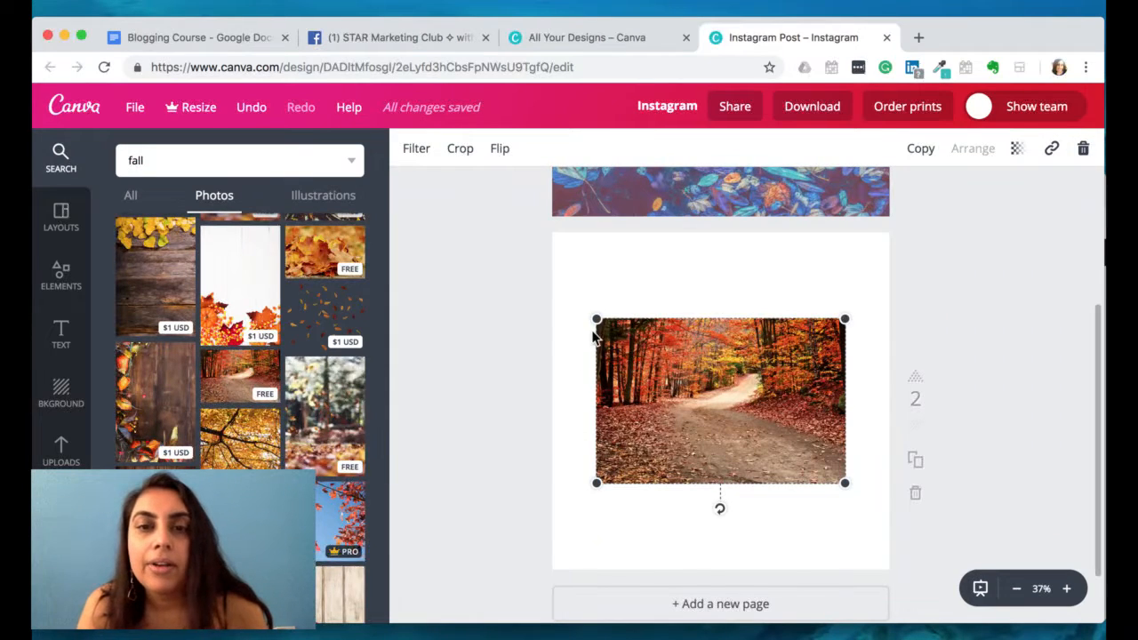
# Enlarge the forest road photo to about 1542 × 1023 so it spans the full width of page 2
pyautogui.moveTo(596, 318); pyautogui.dragTo(441, 223)
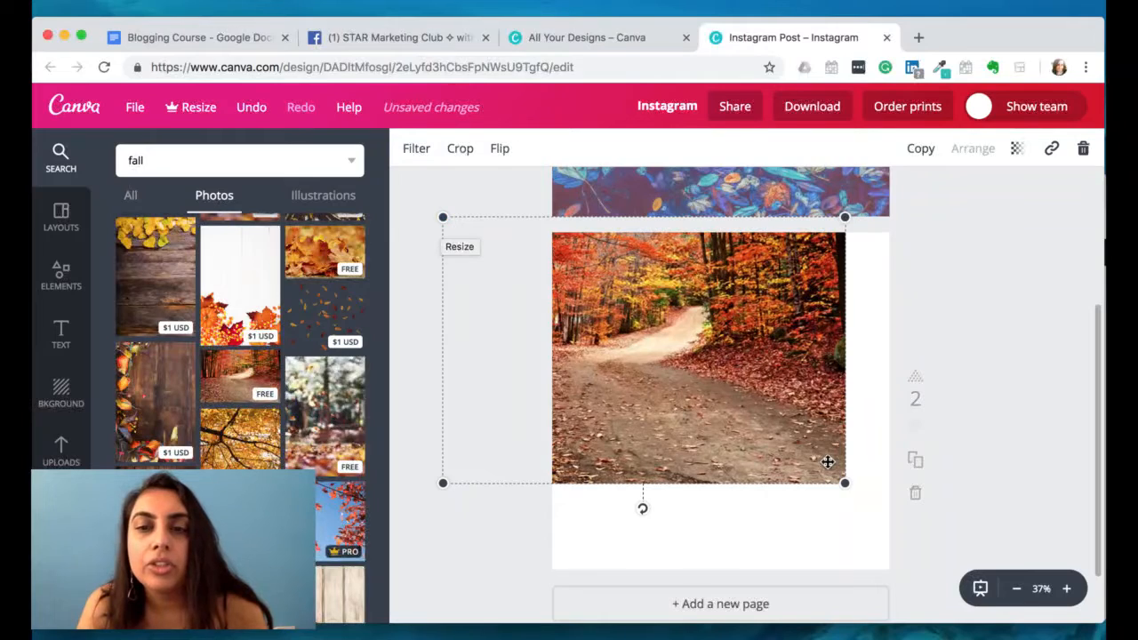
pyautogui.moveTo(844, 484); pyautogui.dragTo(930, 521)
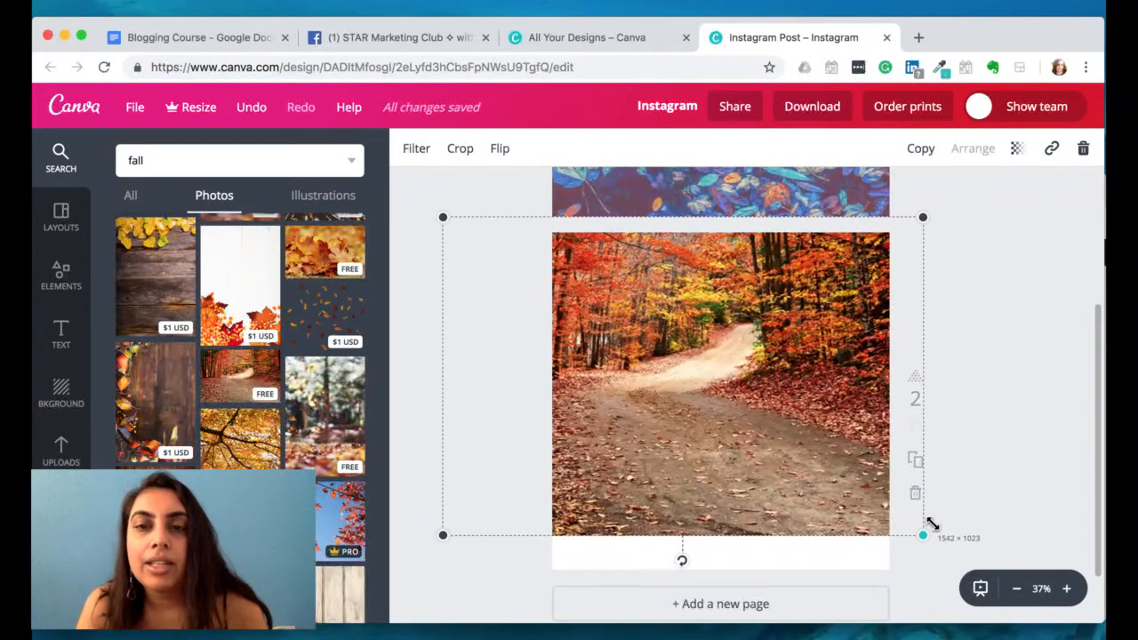
pyautogui.click(419, 407)
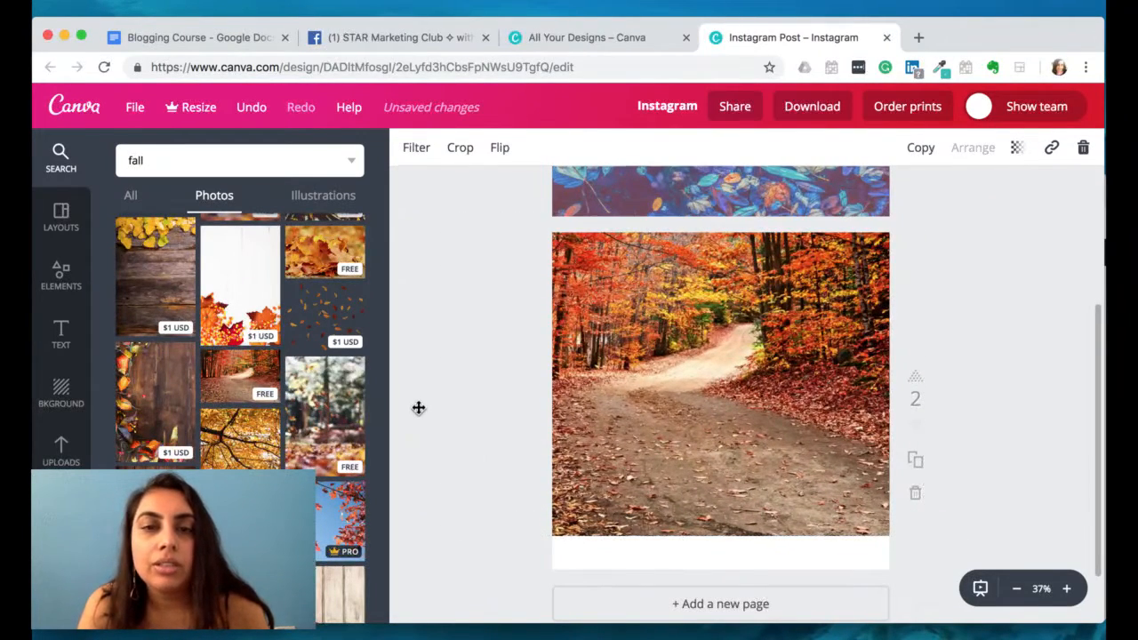
# Add a heading to page 2 over the forest road photo reading "STEP INTO THE FALL"
pyautogui.click(62, 338)
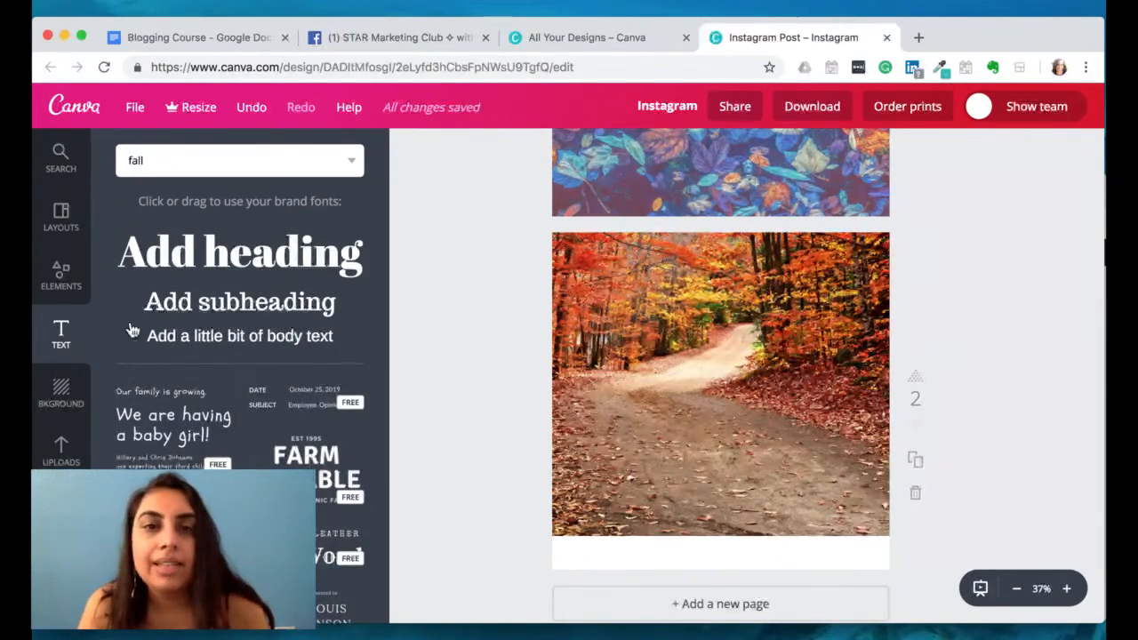
pyautogui.click(220, 262)
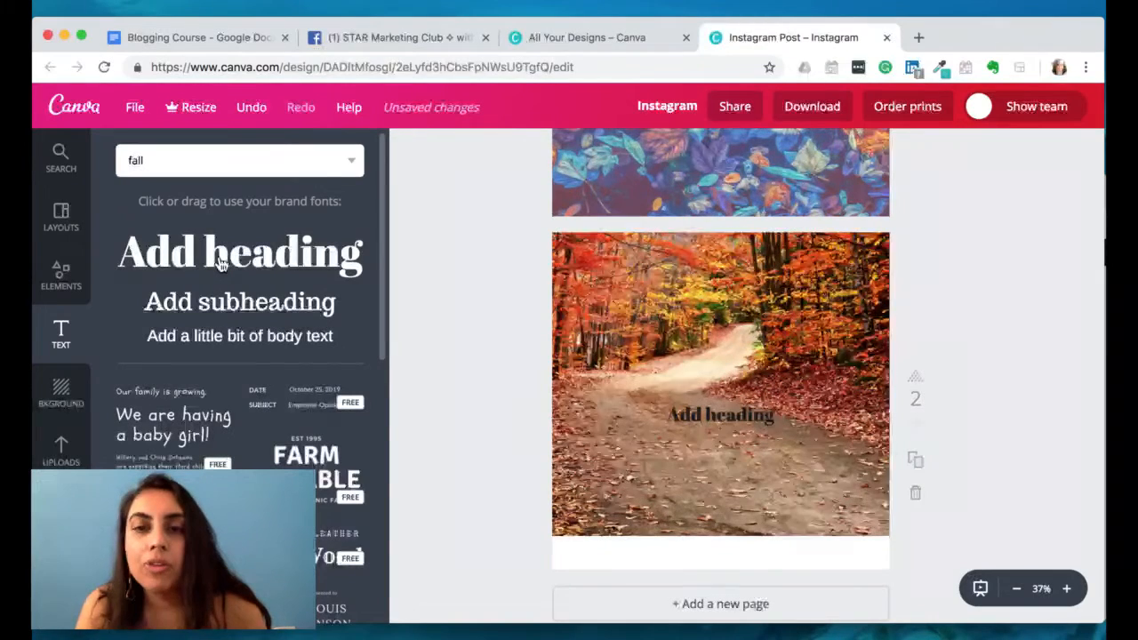
pyautogui.click(734, 420)
pyautogui.doubleClick(735, 417)
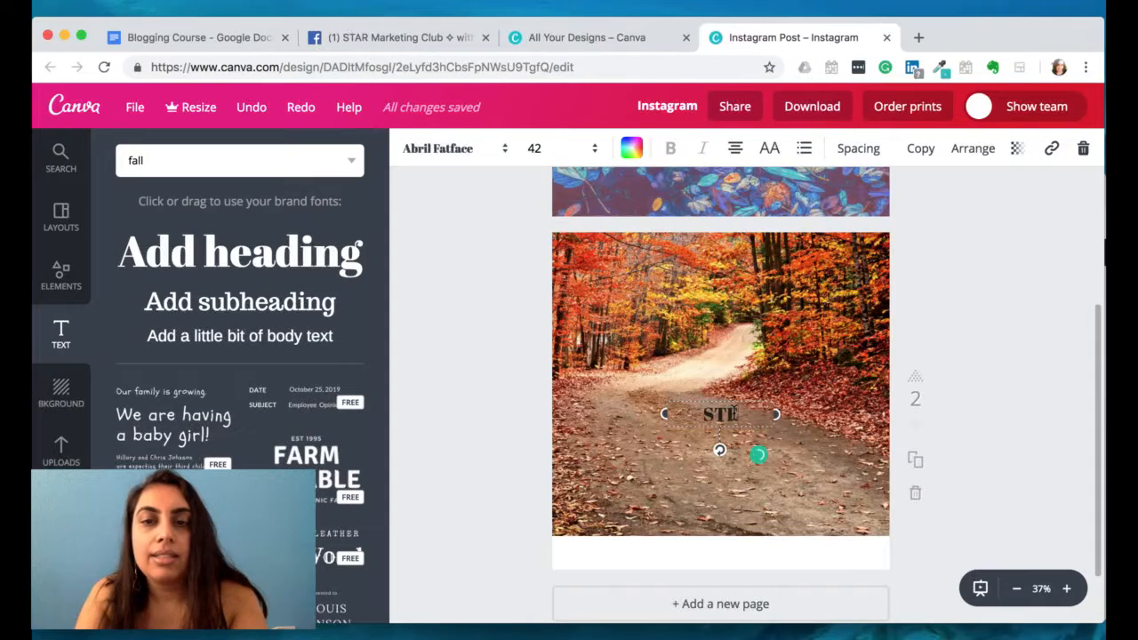
pyautogui.write('P 1NTO THE FALL')
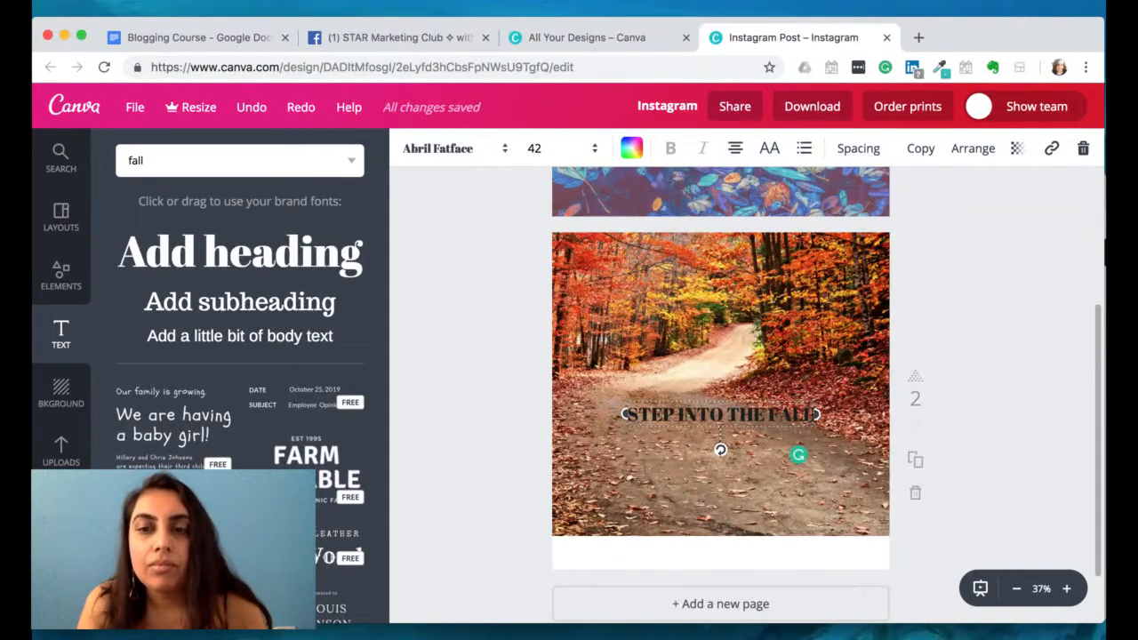
# Change the colour of the whole "STEP INTO THE FALL" heading to white
pyautogui.hotkey('ctrl', 'a')
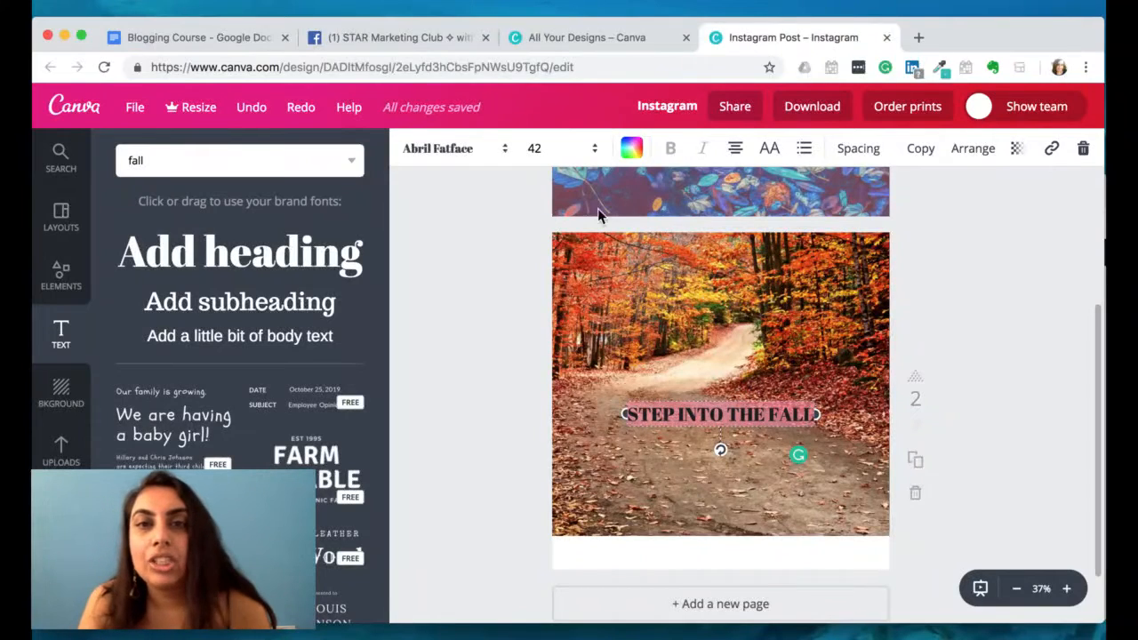
pyautogui.click(628, 148)
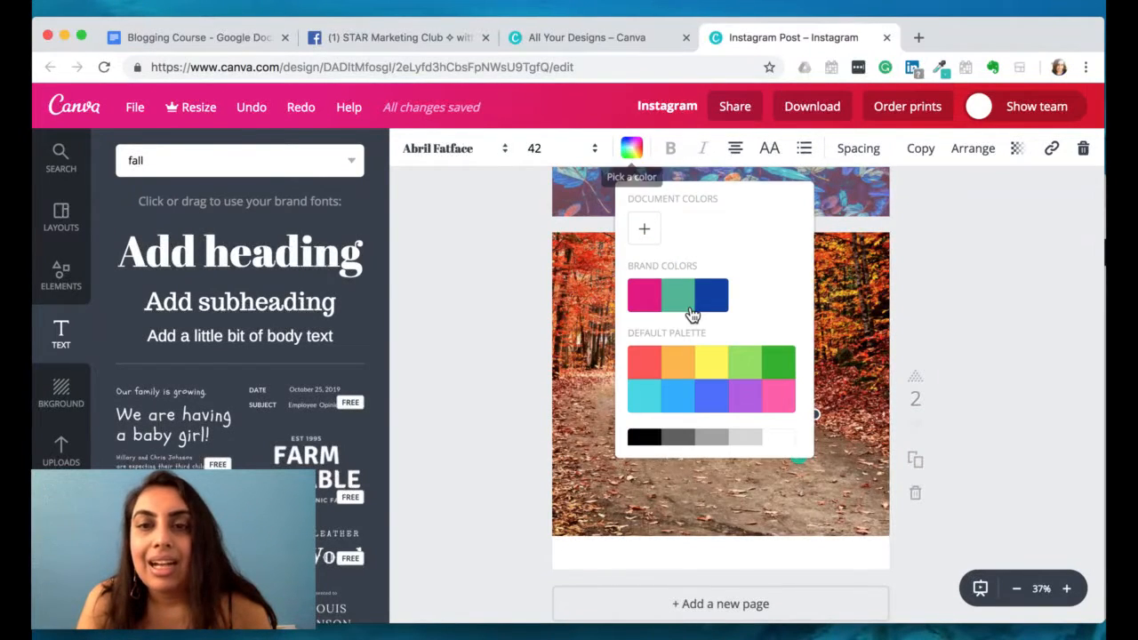
pyautogui.scroll(-1, 774, 440)
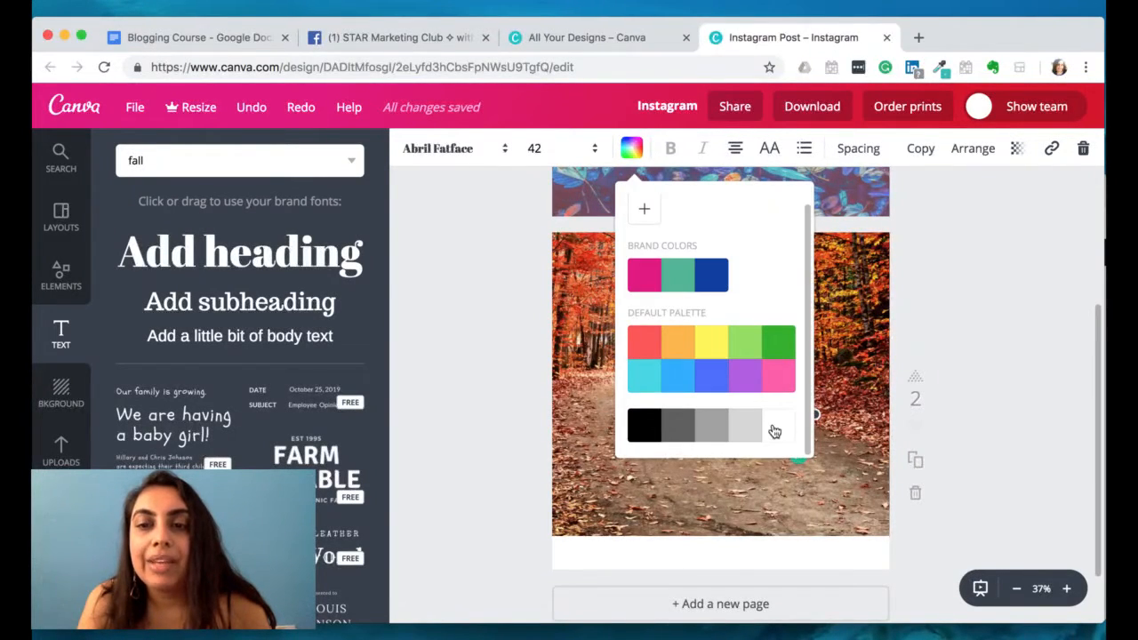
pyautogui.click(775, 432)
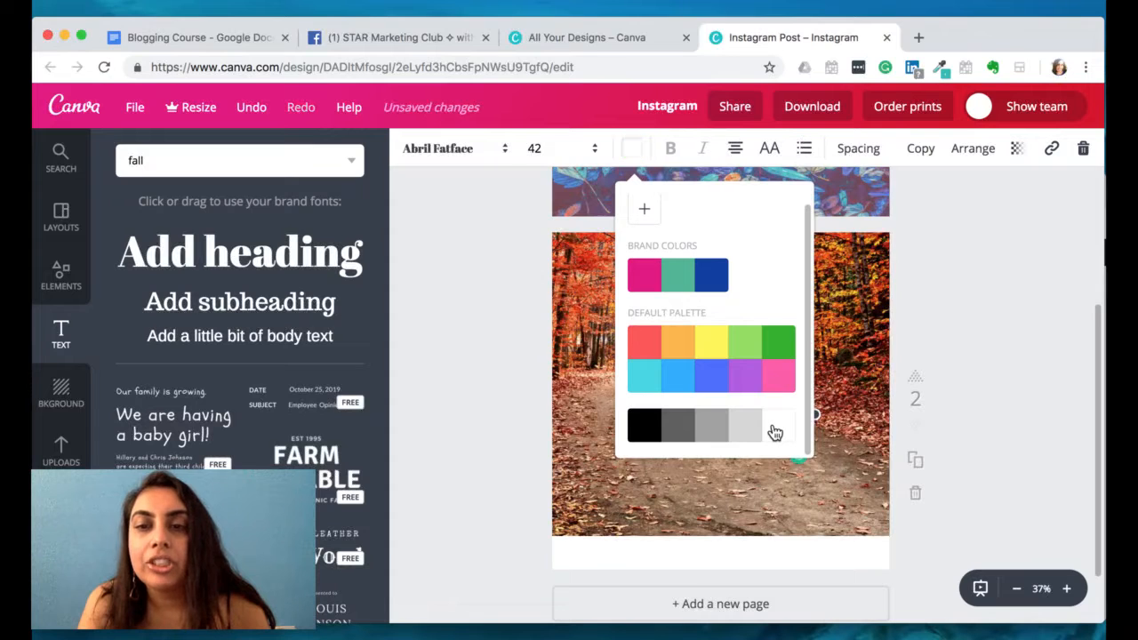
pyautogui.click(512, 331)
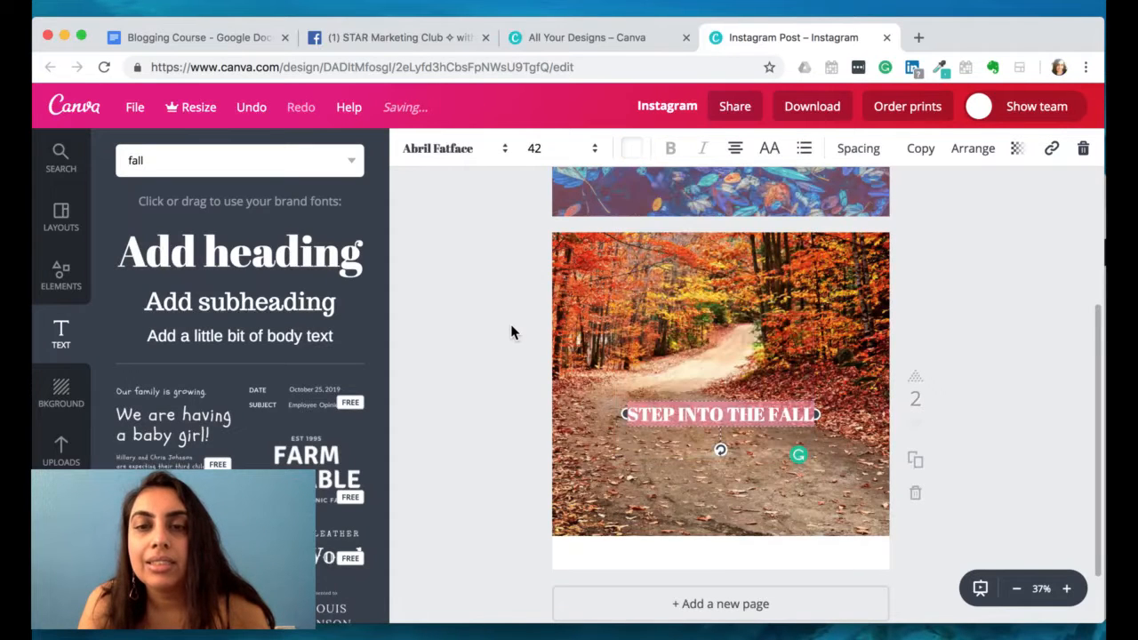
# Try Black Ops One on the heading, and set its font to Biryani Heavy instead
pyautogui.click(487, 153)
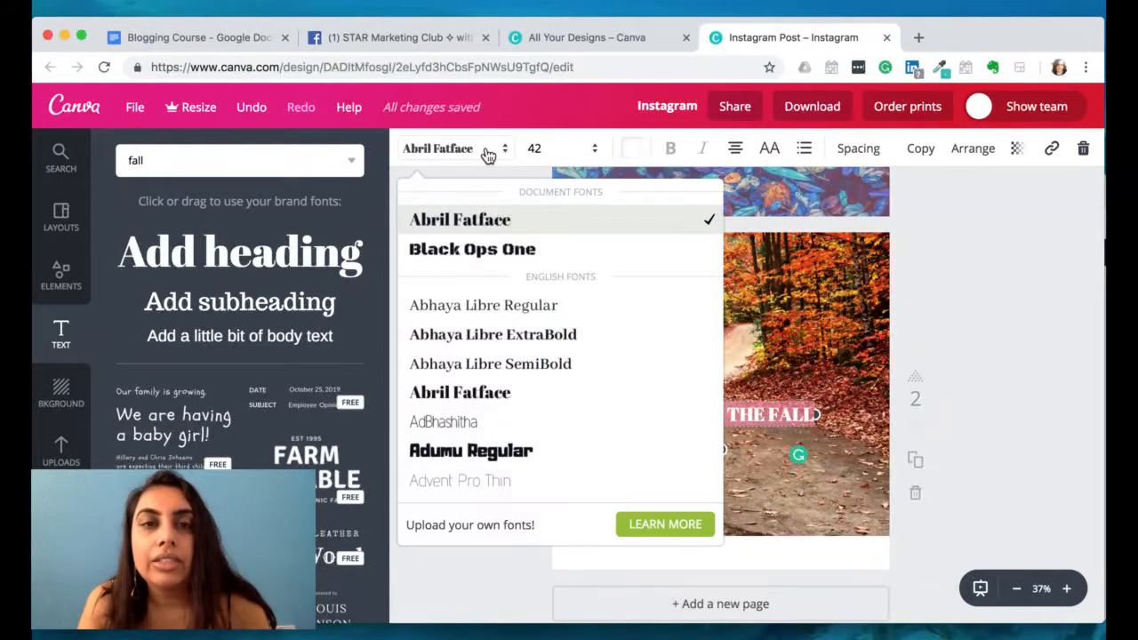
pyautogui.click(475, 250)
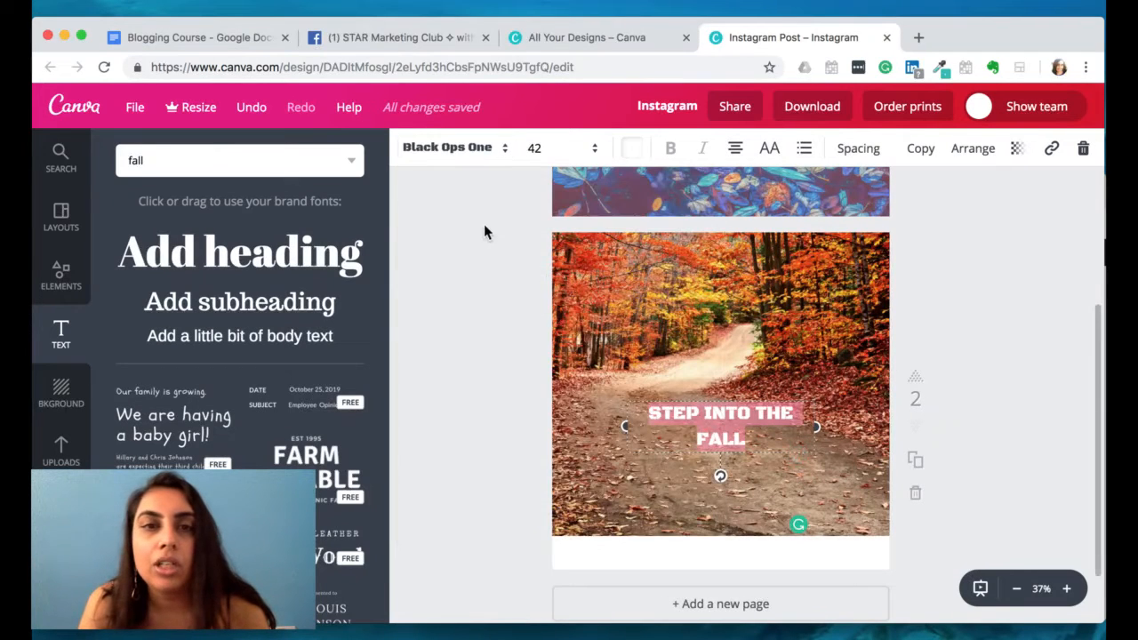
pyautogui.click(485, 153)
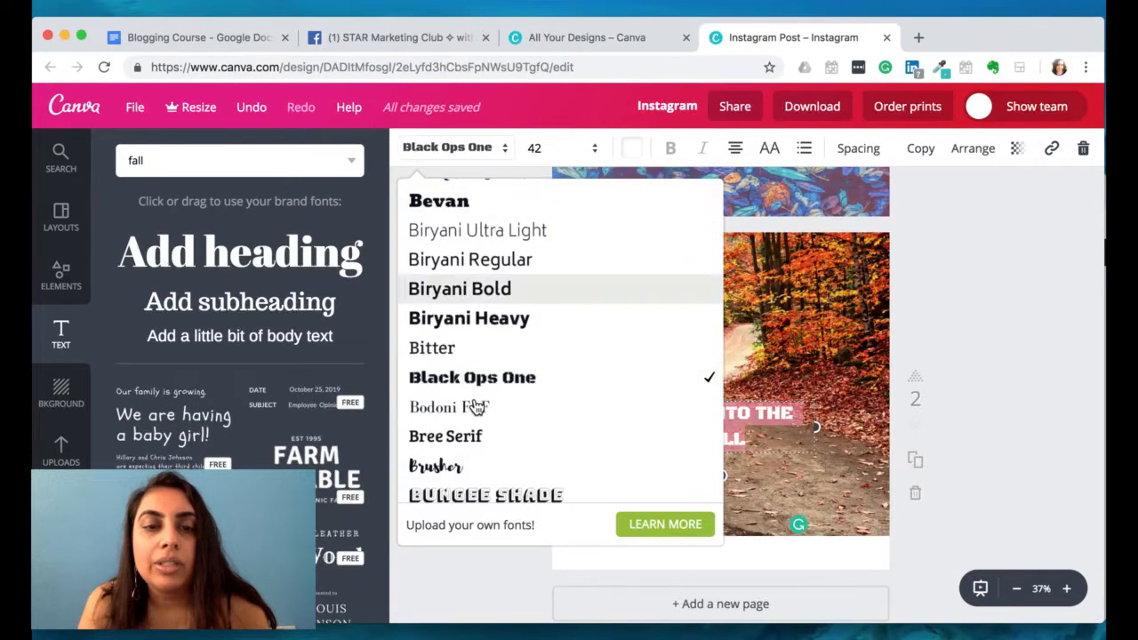
pyautogui.scroll(-1, 476, 406)
pyautogui.scroll(-1, 476, 406)
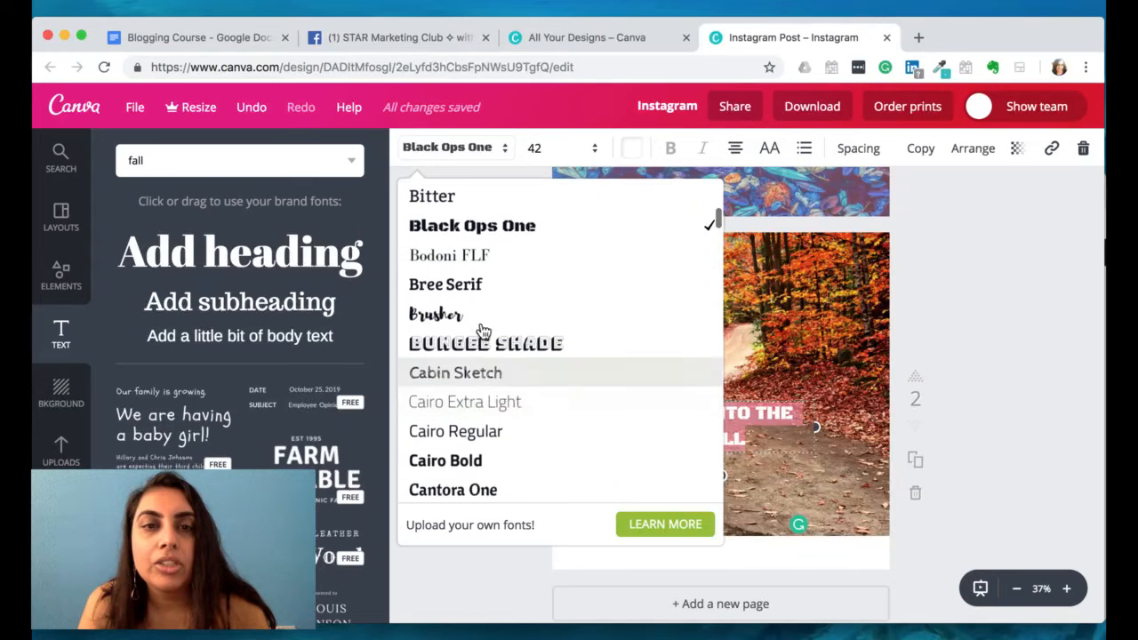
pyautogui.scroll(2, 483, 331)
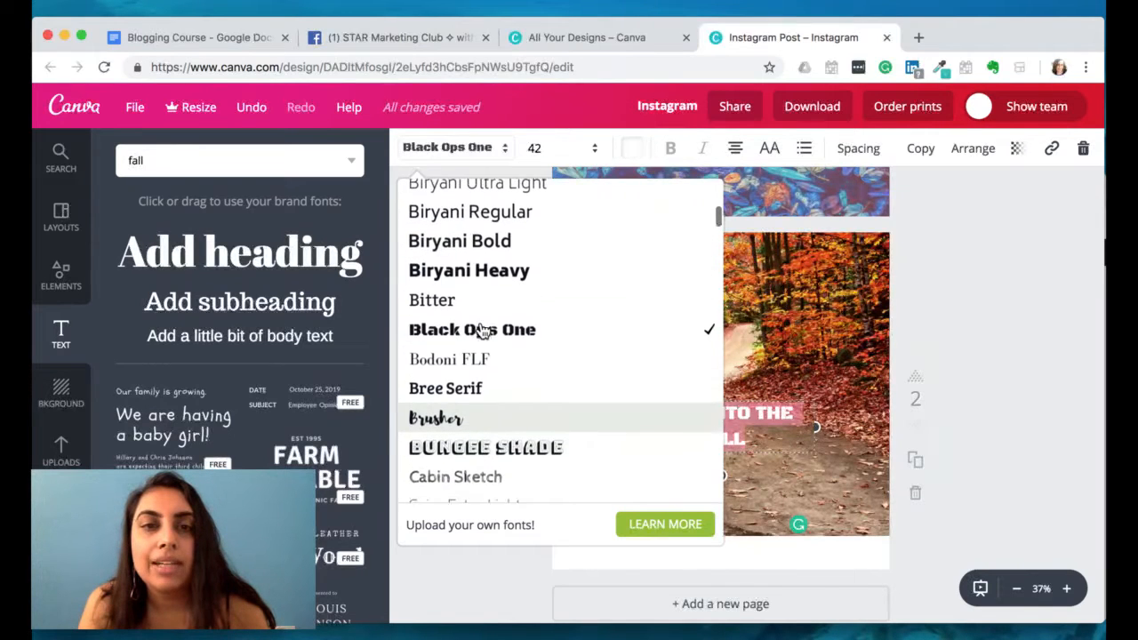
pyautogui.click(483, 277)
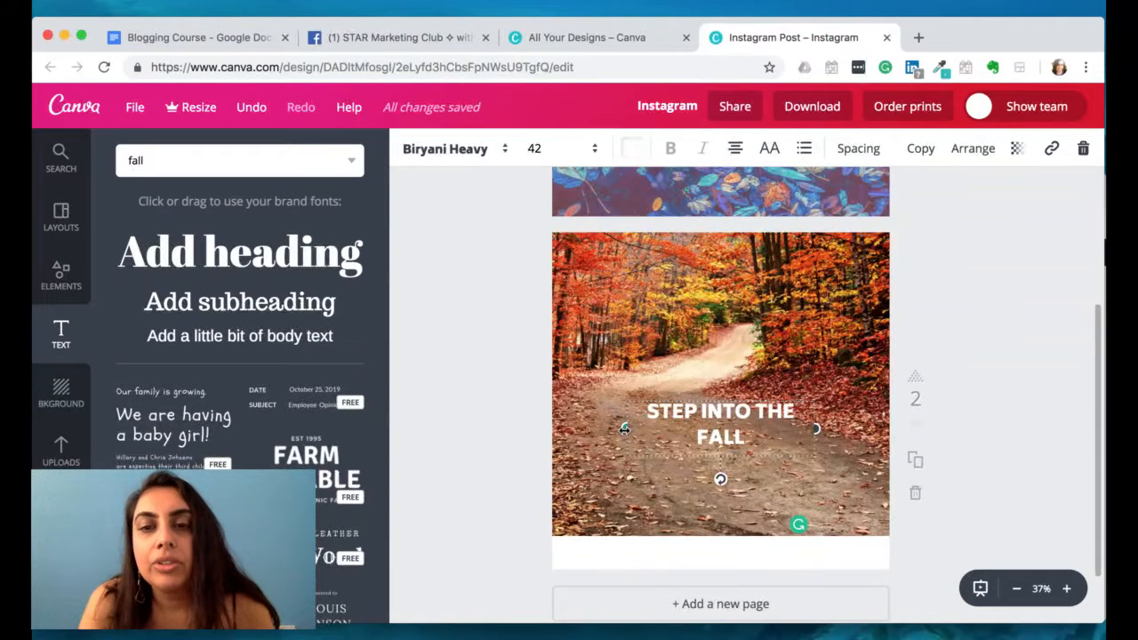
# Widen the heading's text box so the words fit on one line, and move it lower on the road
pyautogui.moveTo(601, 427); pyautogui.dragTo(603, 428)
pyautogui.click(510, 430)
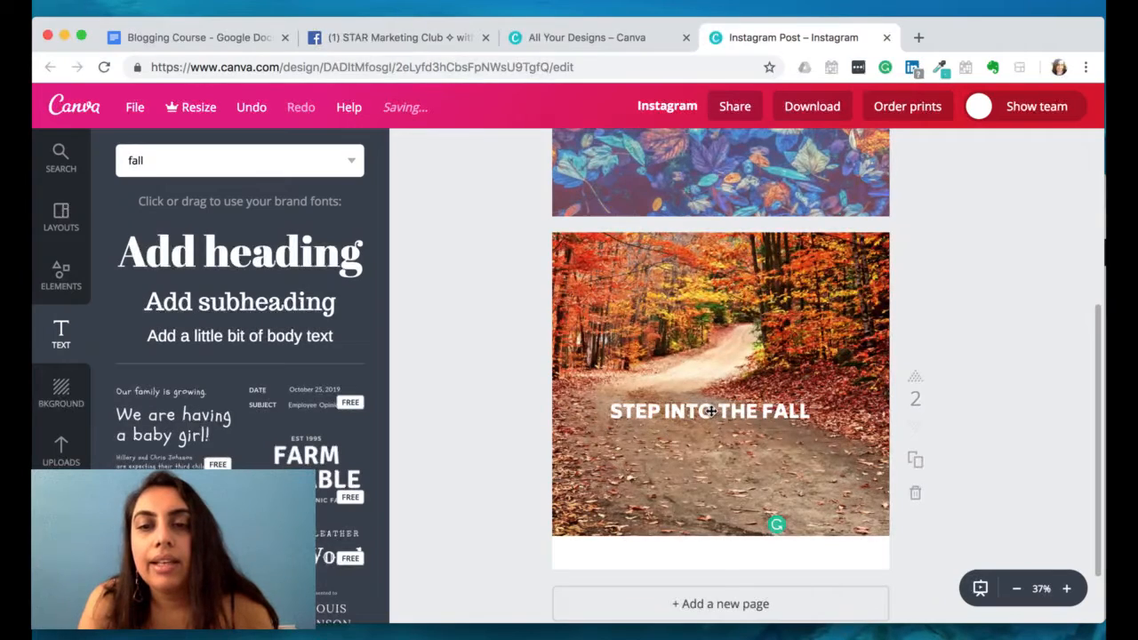
pyautogui.moveTo(711, 410); pyautogui.dragTo(727, 457)
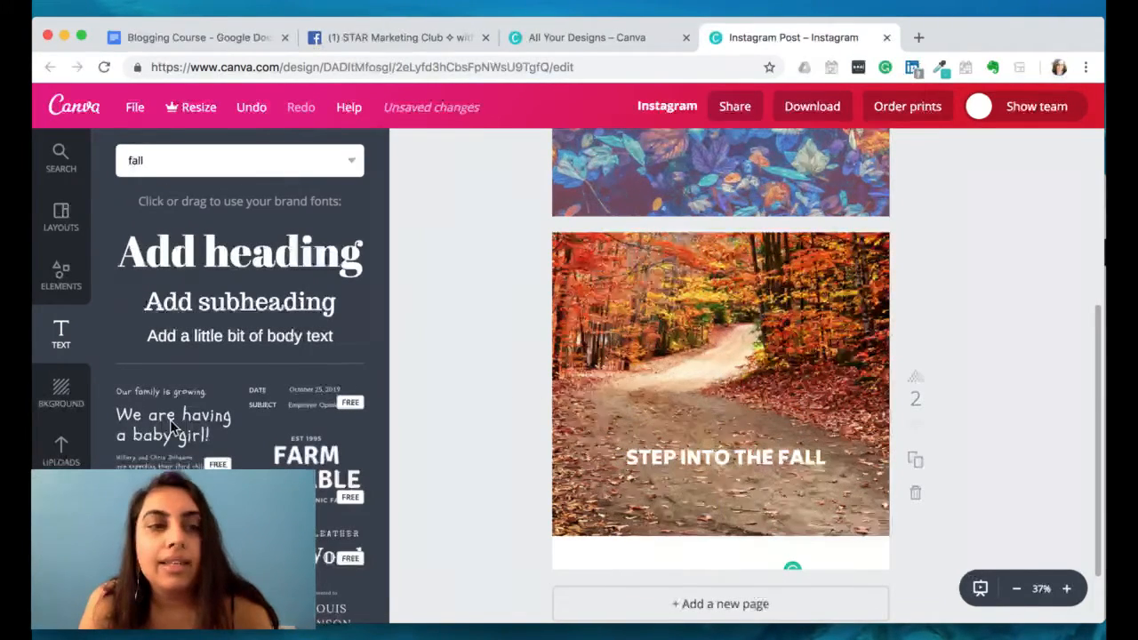
# Insert the uploaded full-length cutout of the woman in the yellow dress and place it along the left side of page 2
pyautogui.click(69, 455)
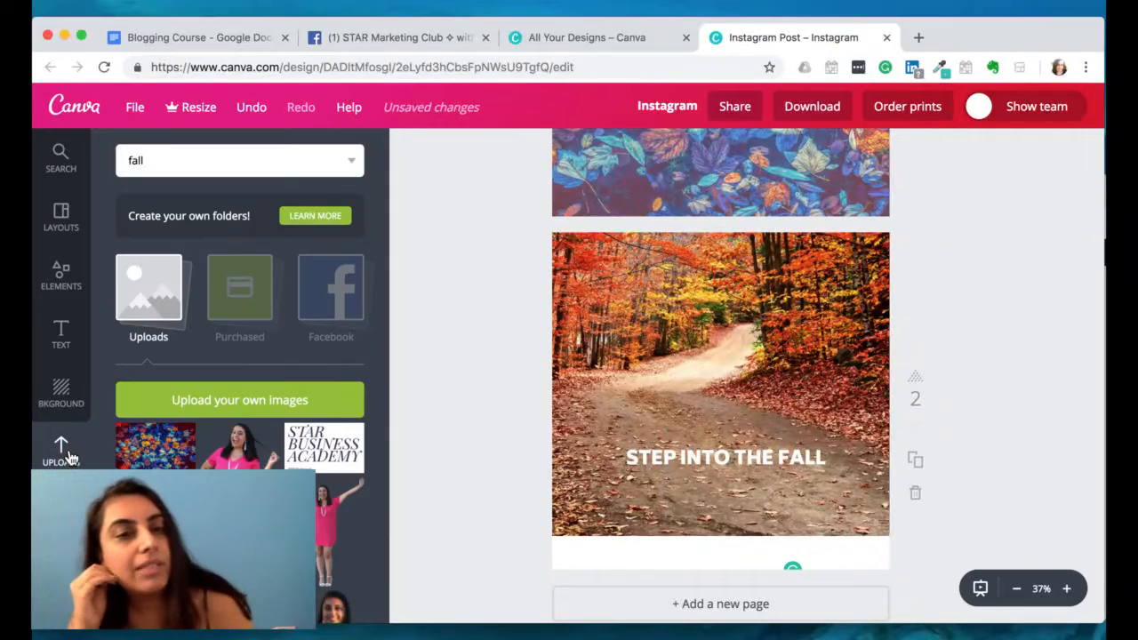
pyautogui.scroll(-8, 240, 355)
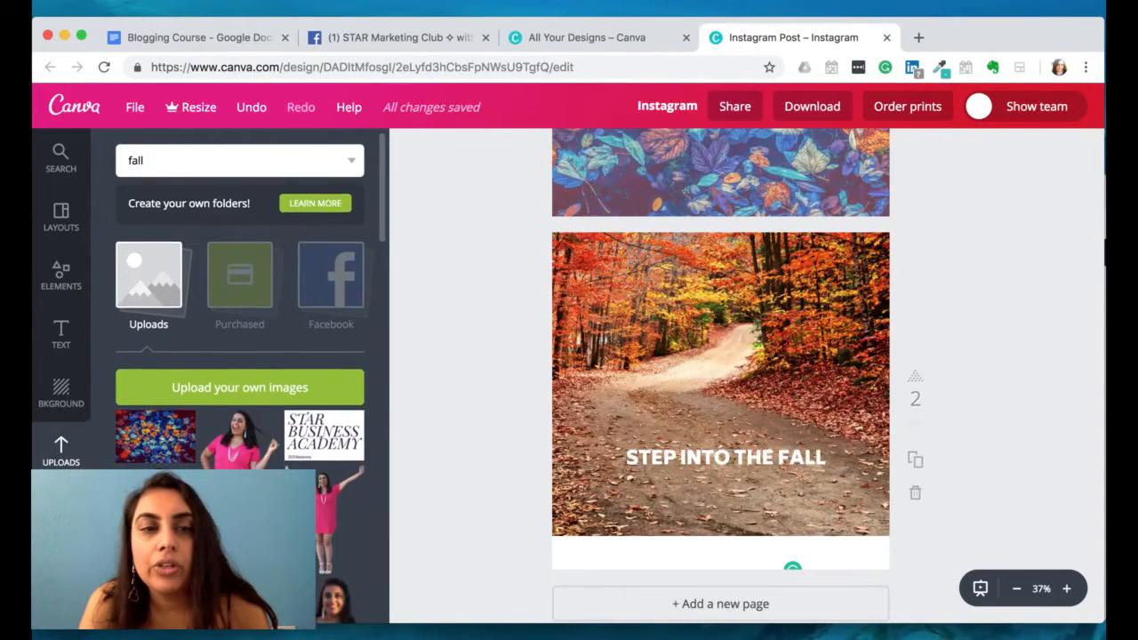
pyautogui.scroll(-10, 240, 356)
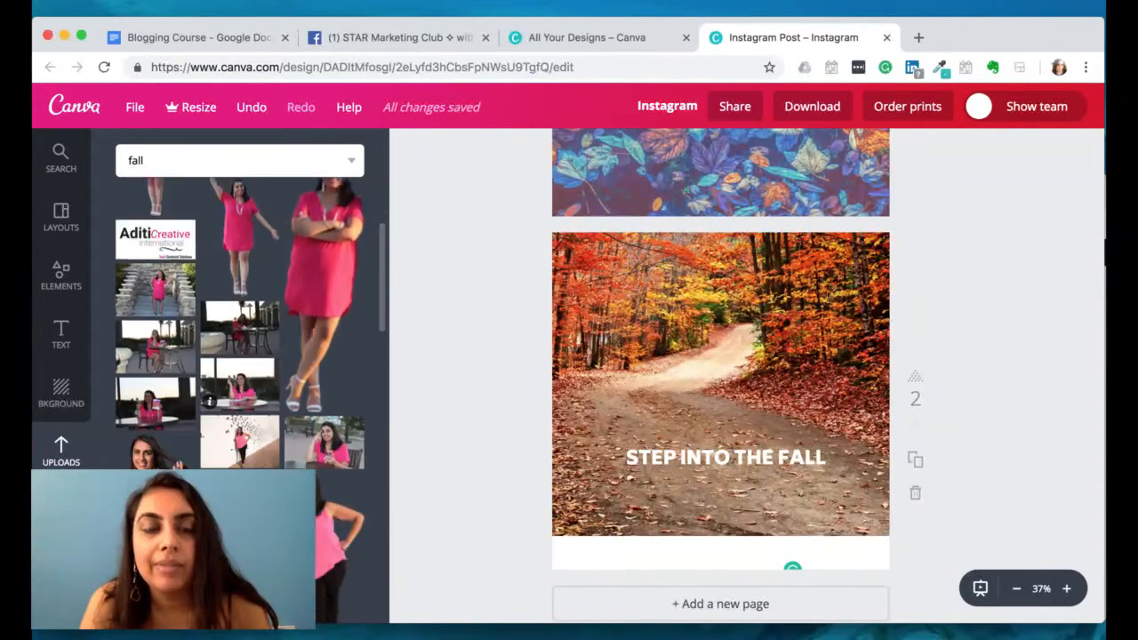
pyautogui.scroll(-5, 240, 355)
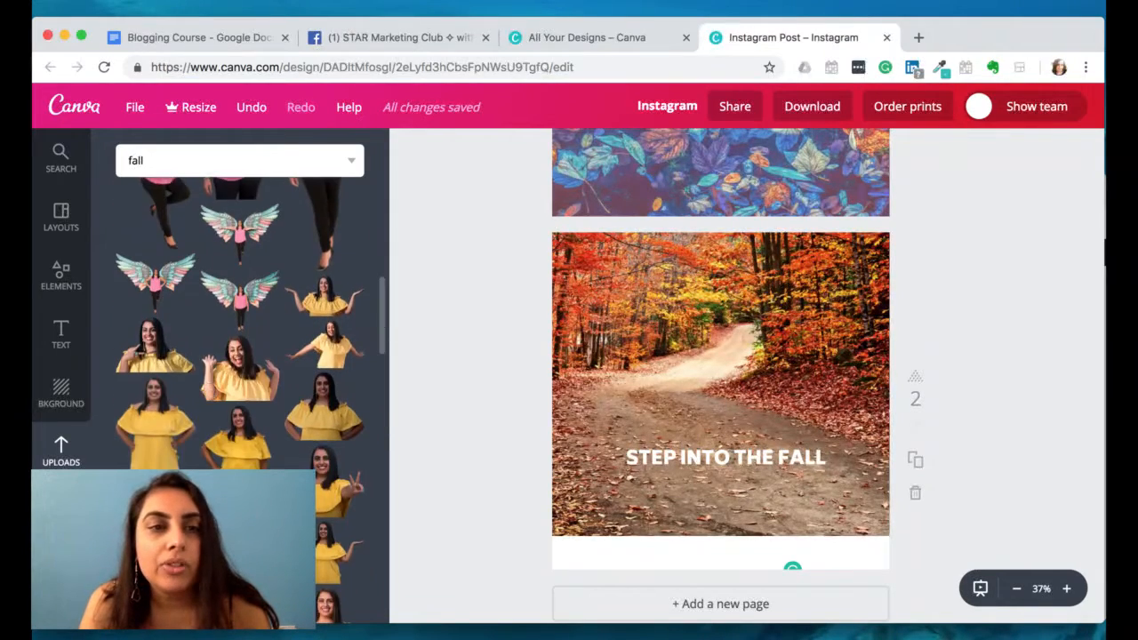
pyautogui.scroll(3, 240, 356)
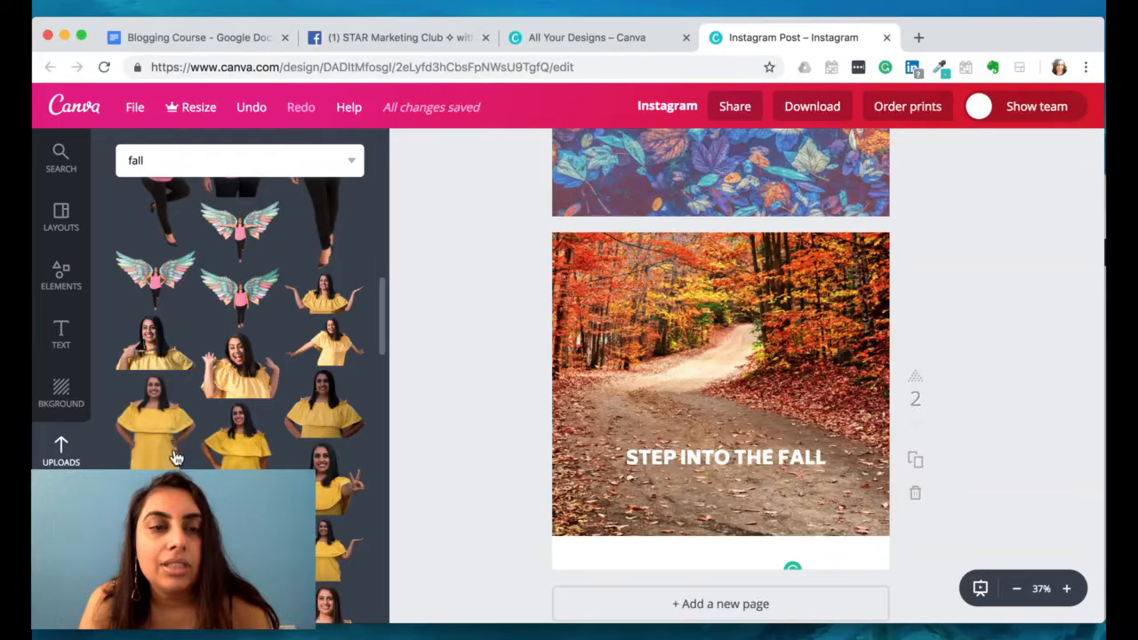
pyautogui.click(238, 435)
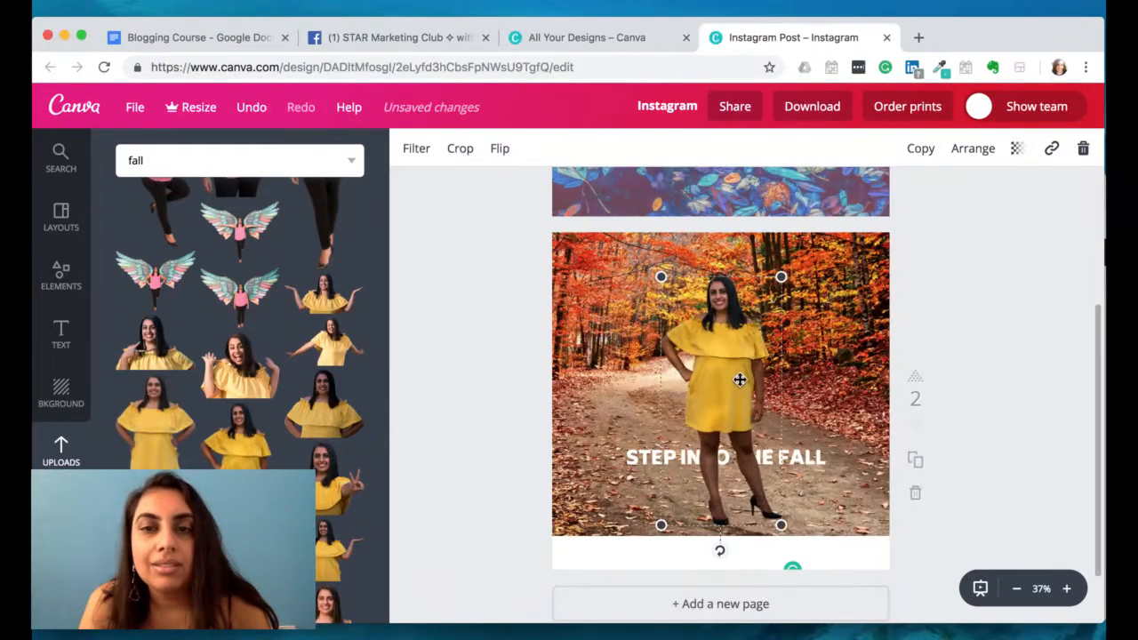
pyautogui.moveTo(715, 382); pyautogui.dragTo(635, 391)
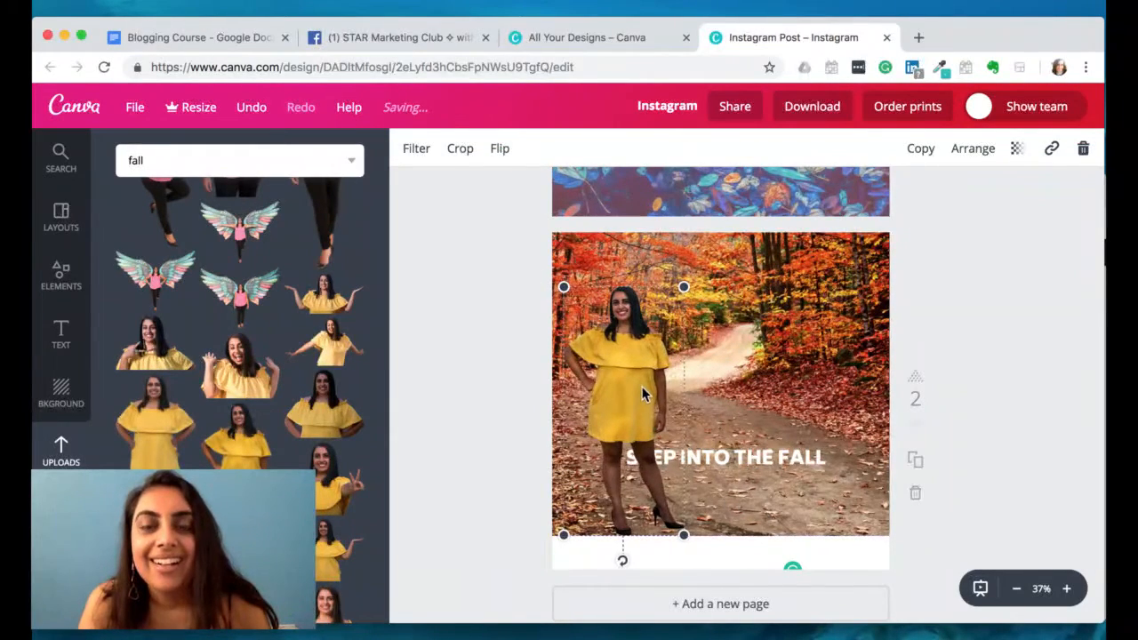
# Move the heading to the photo's lower-right area and shrink the woman's cutout slightly, keeping her feet at the photo's bottom edge
pyautogui.moveTo(758, 457); pyautogui.dragTo(807, 483)
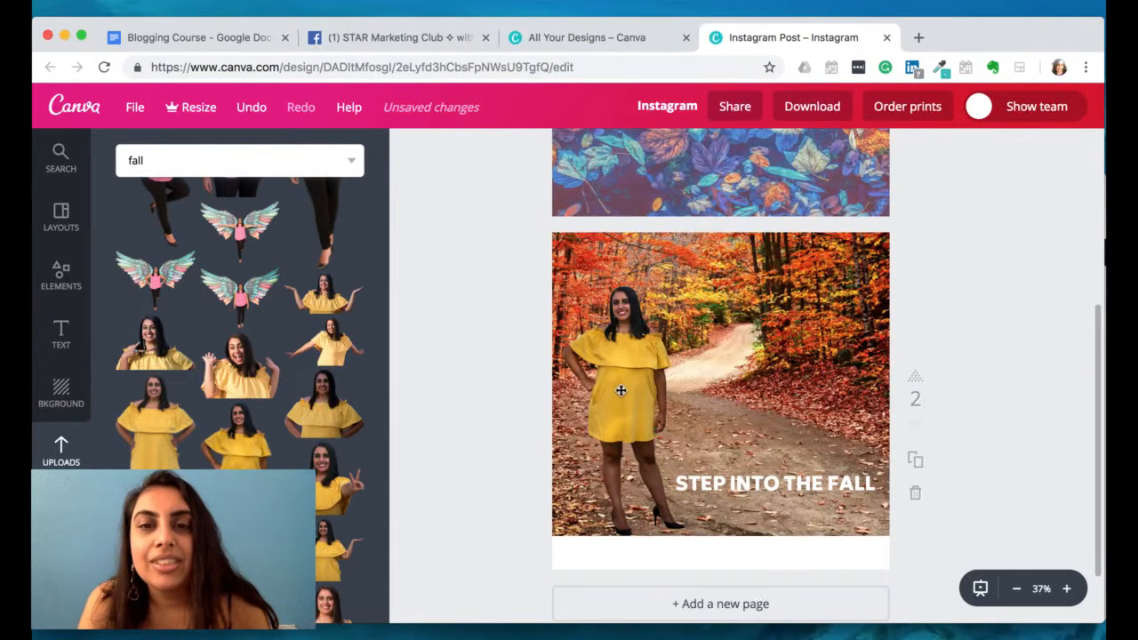
pyautogui.moveTo(621, 391); pyautogui.dragTo(620, 396)
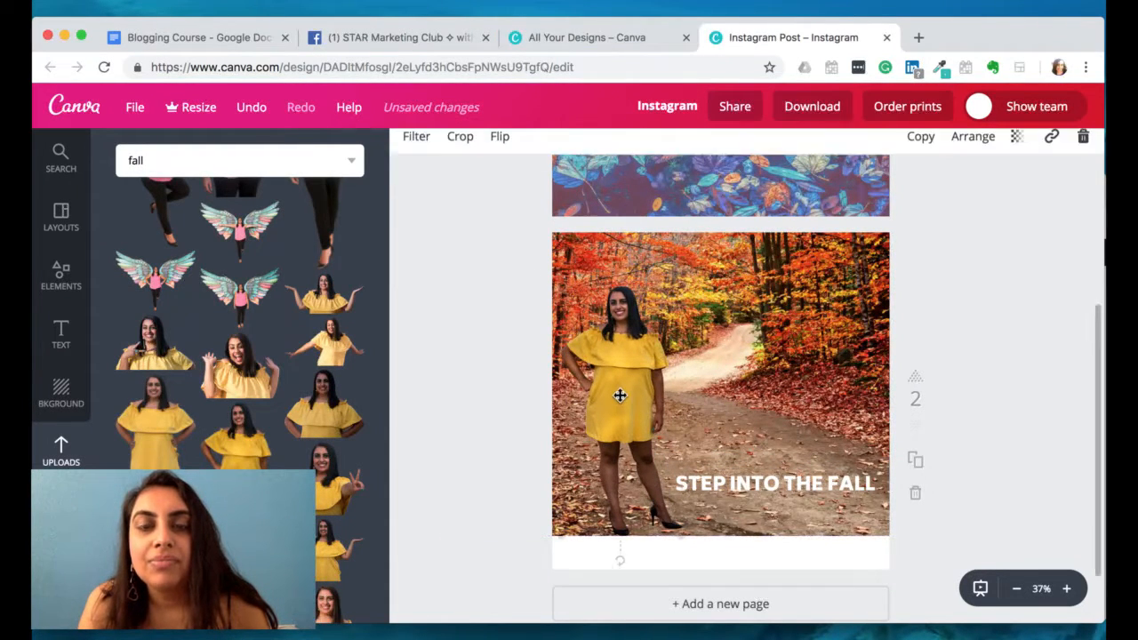
pyautogui.moveTo(678, 288)
pyautogui.mouseDown()
pyautogui.moveTo(704, 242)
pyautogui.moveTo(673, 305)
pyautogui.mouseUp()
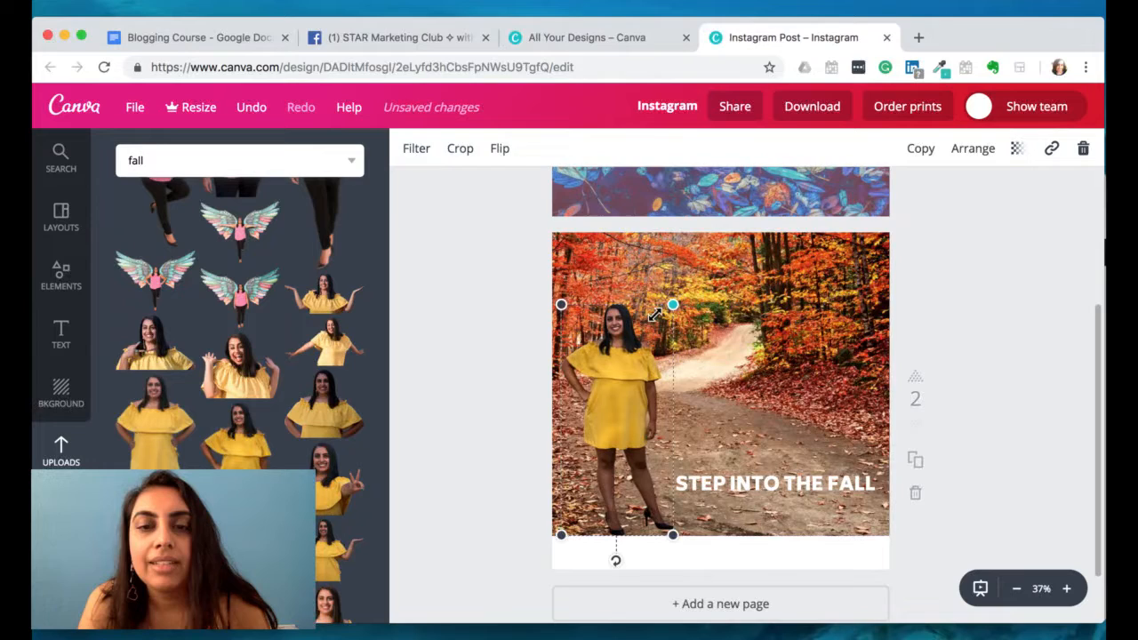
pyautogui.click(494, 377)
pyautogui.click(616, 405)
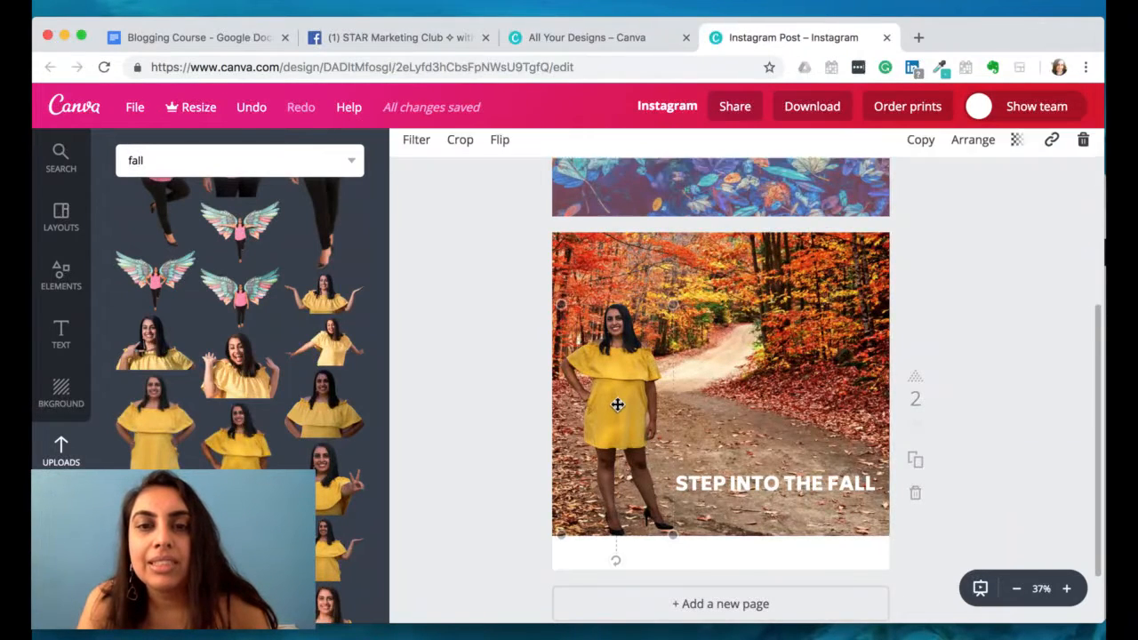
pyautogui.click(442, 419)
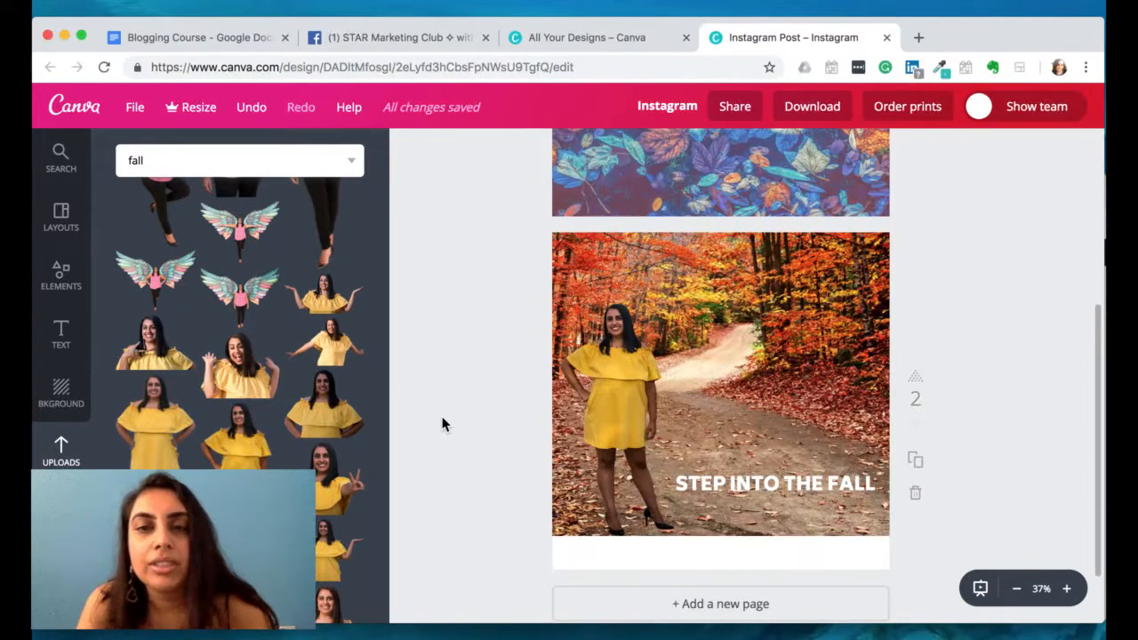
pyautogui.moveTo(713, 486); pyautogui.dragTo(712, 487)
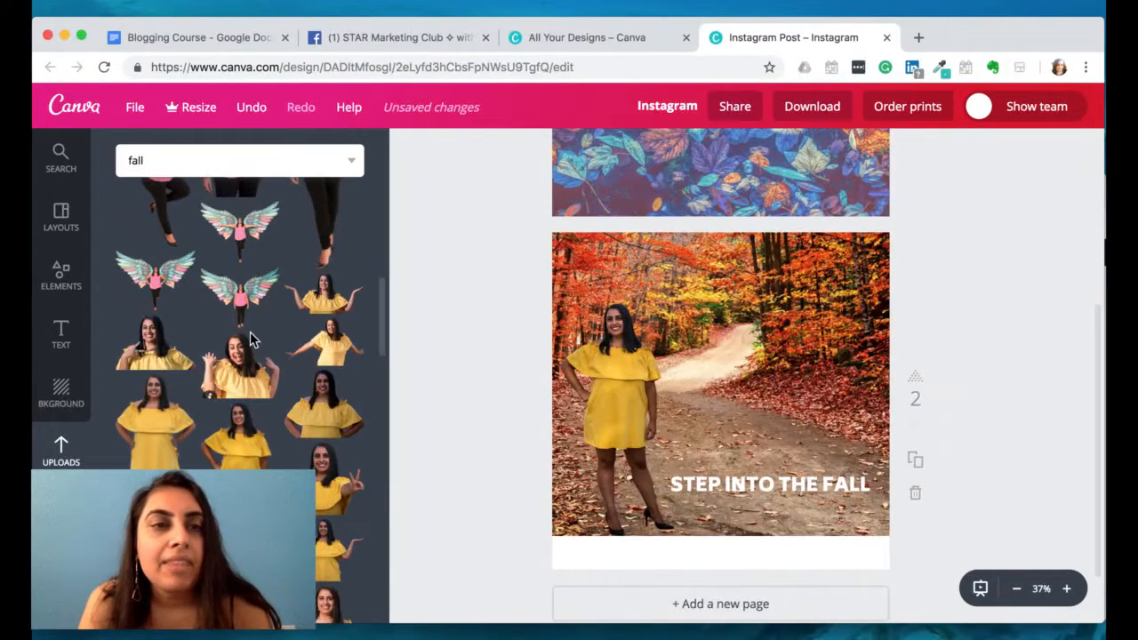
# Insert the uploaded AditiCreative International logo onto page 2
pyautogui.scroll(10, 249, 334)
pyautogui.scroll(-5, 240, 378)
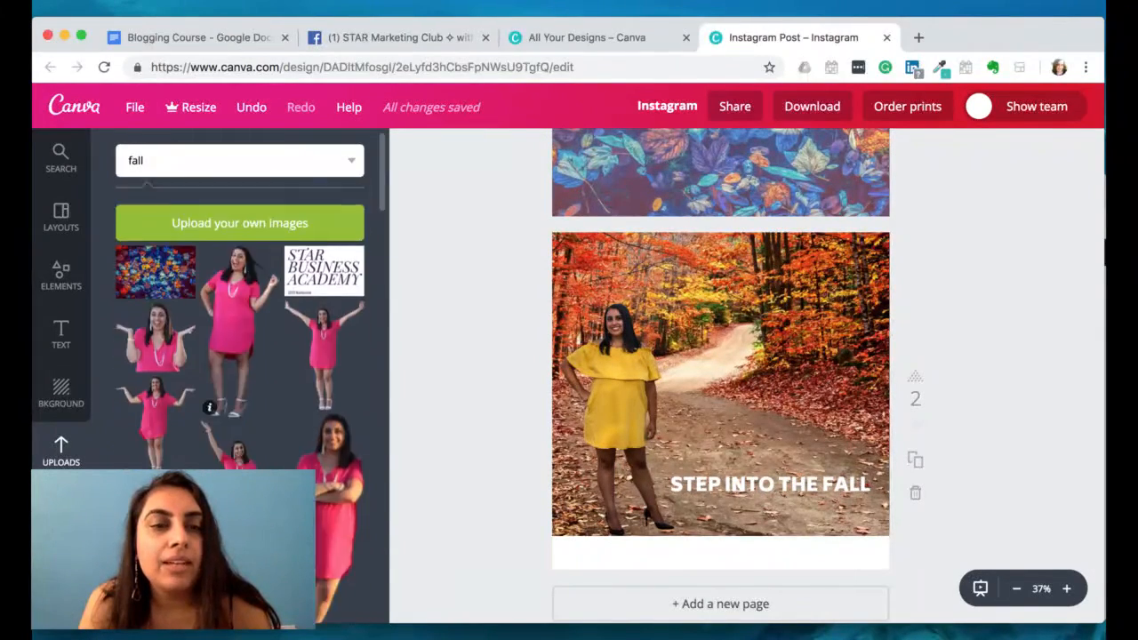
pyautogui.click(153, 462)
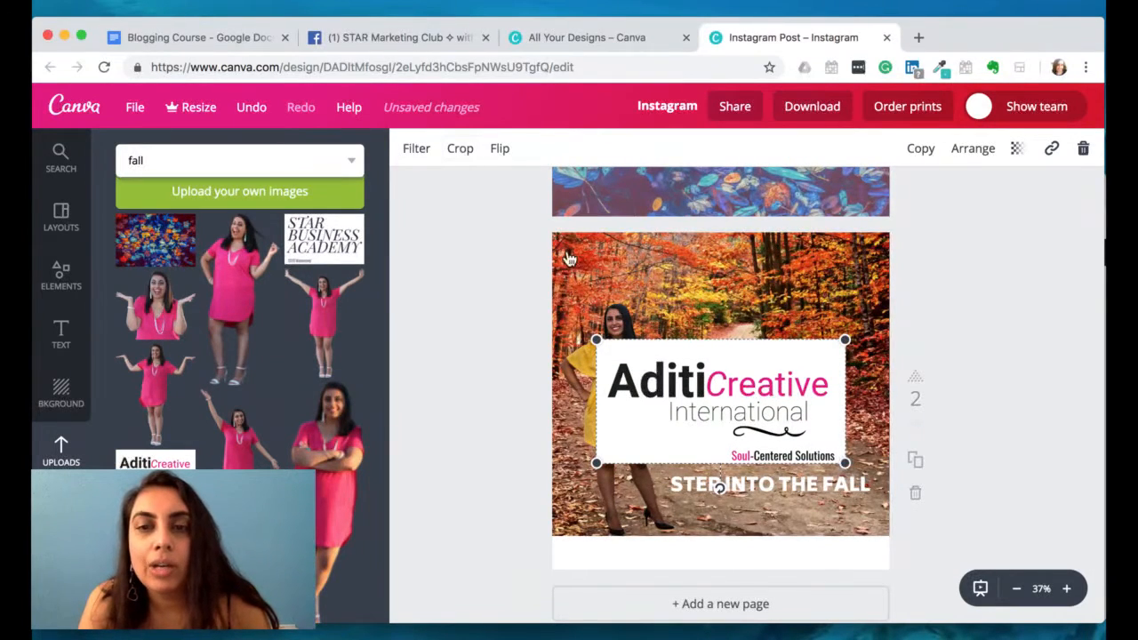
# Crop the tagline off the logo, and shrink it into the right end of the white strip below the photo
pyautogui.doubleClick(601, 465)
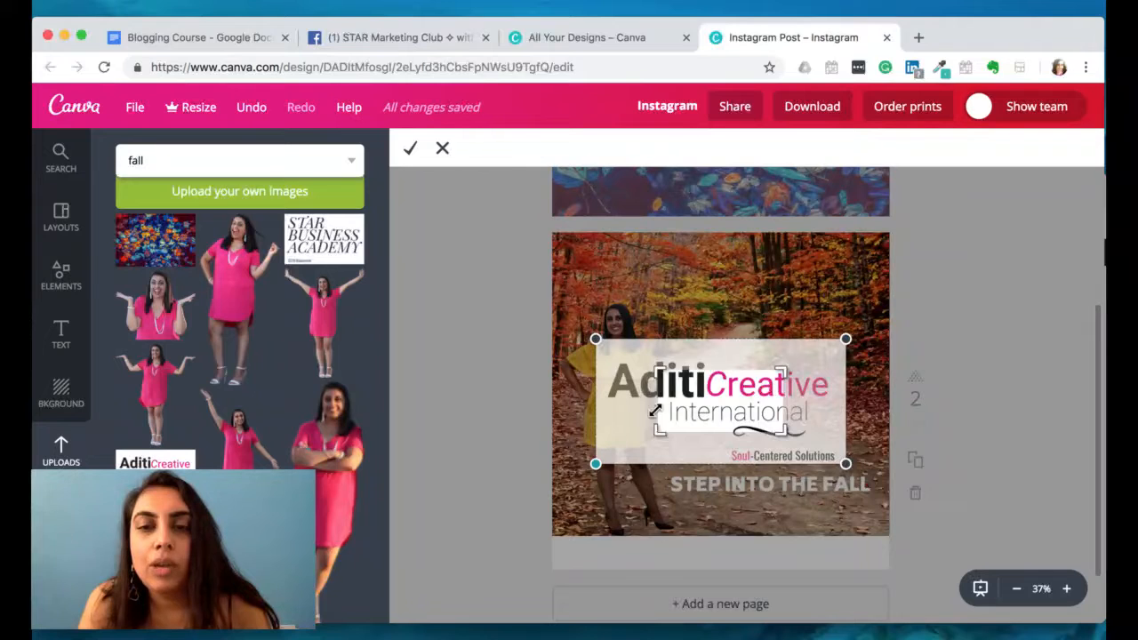
pyautogui.moveTo(655, 370); pyautogui.dragTo(608, 355)
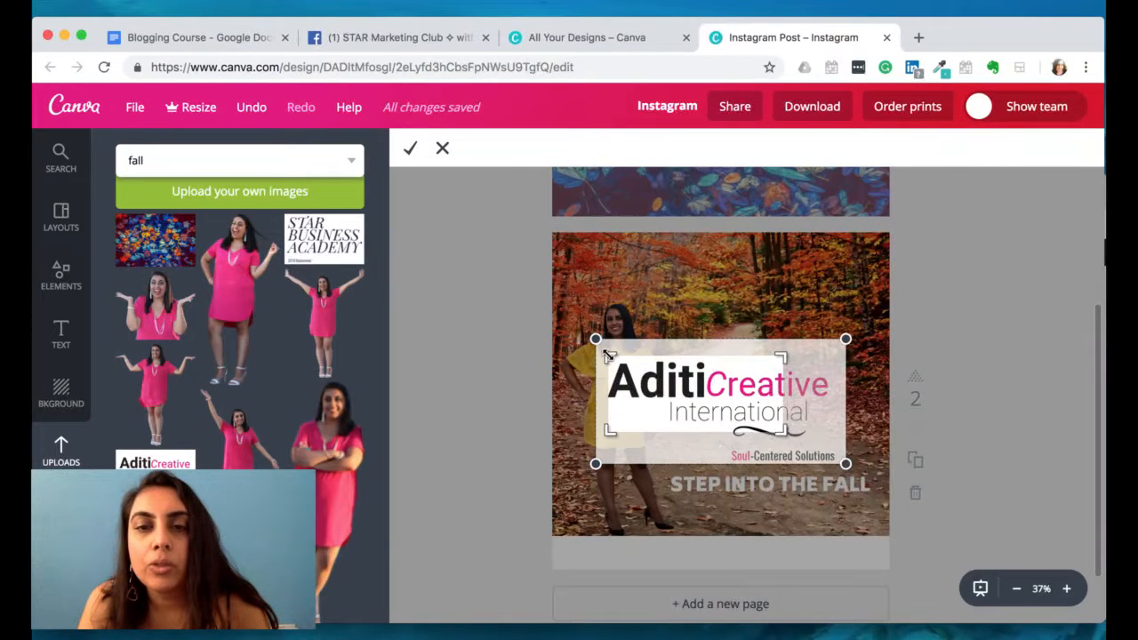
pyautogui.moveTo(783, 433); pyautogui.dragTo(834, 442)
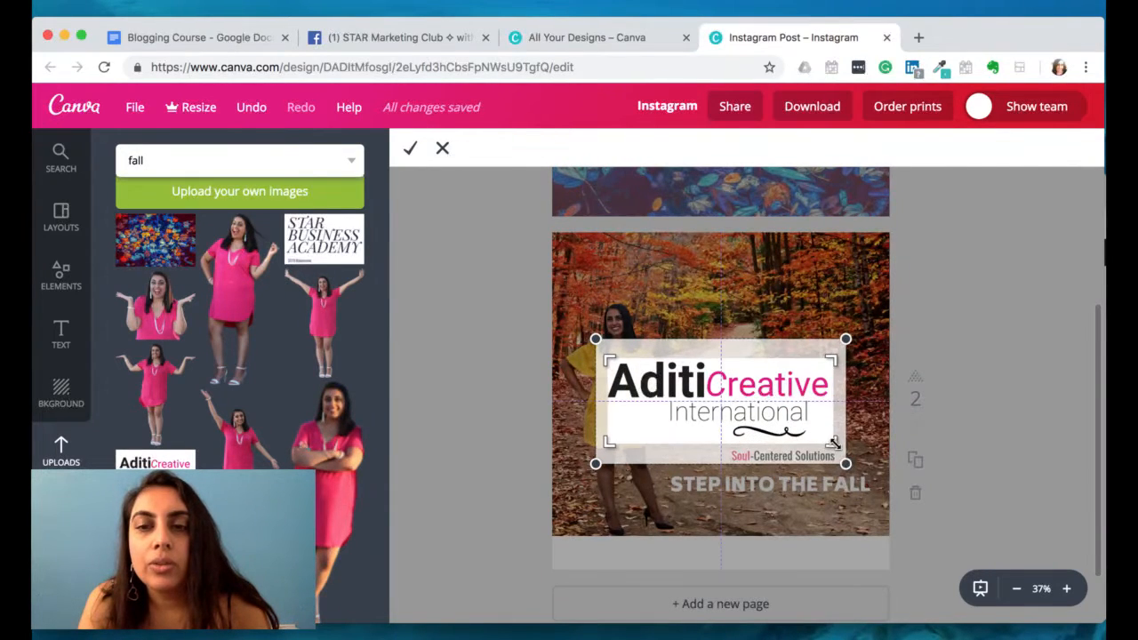
pyautogui.click(410, 151)
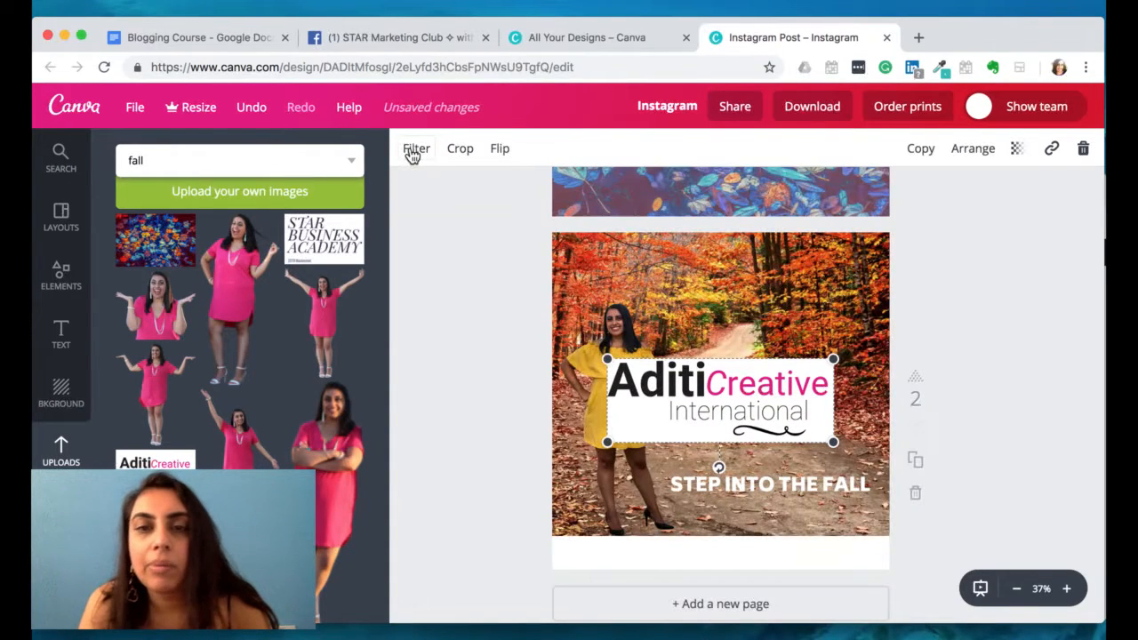
pyautogui.moveTo(605, 357); pyautogui.dragTo(840, 554)
pyautogui.click(497, 495)
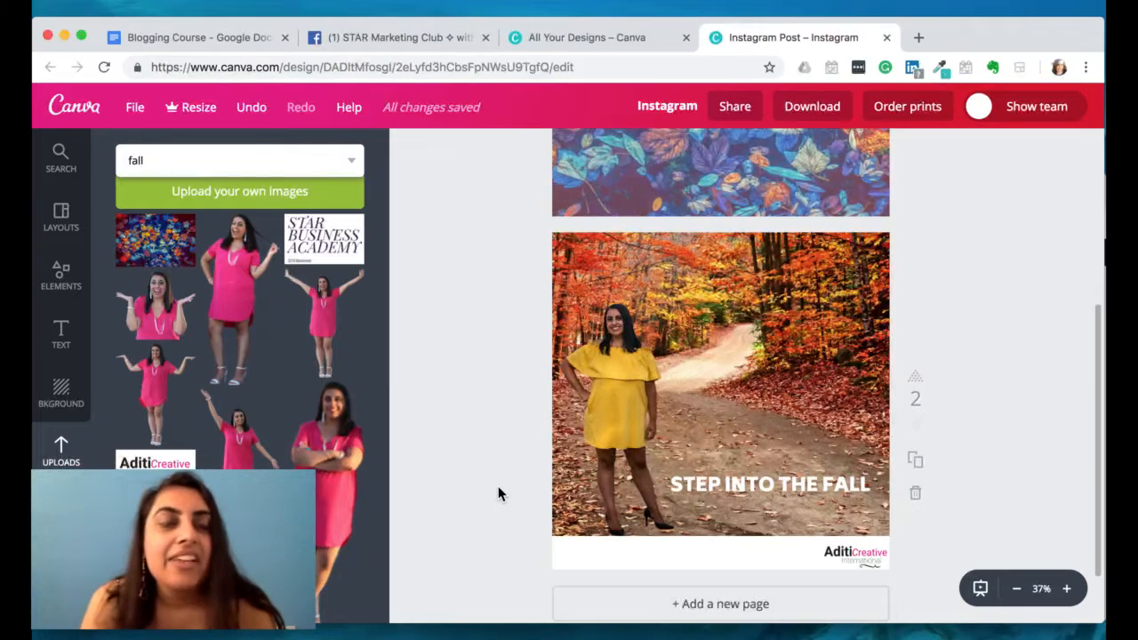
# Insert the free black grape bunch from the Icons elements onto page 2
pyautogui.scroll(3, 272, 400)
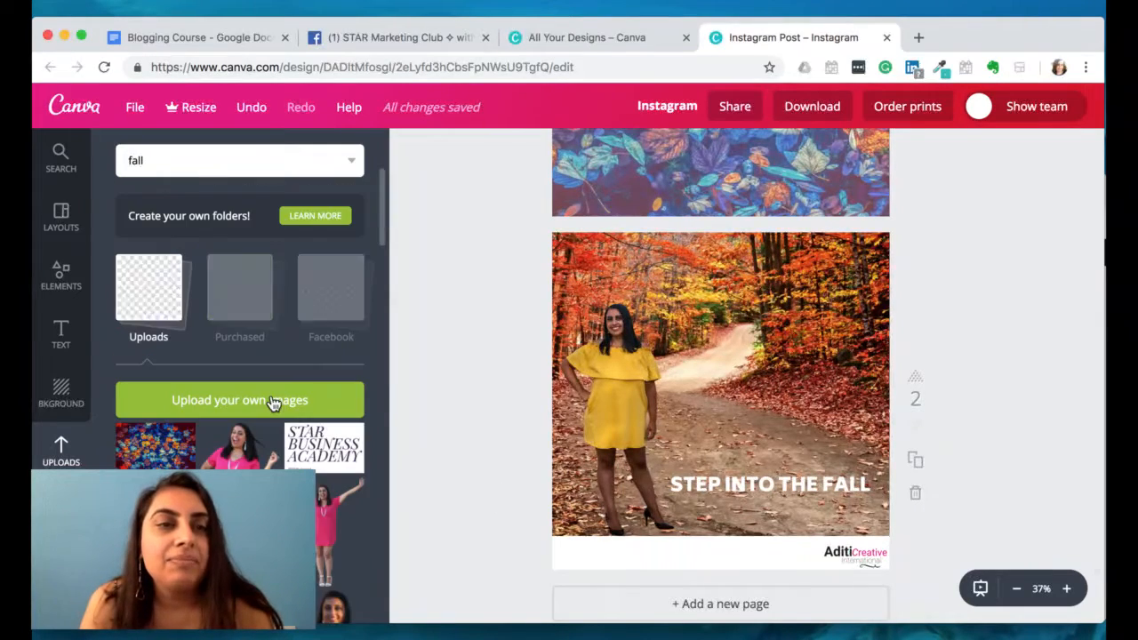
pyautogui.click(58, 331)
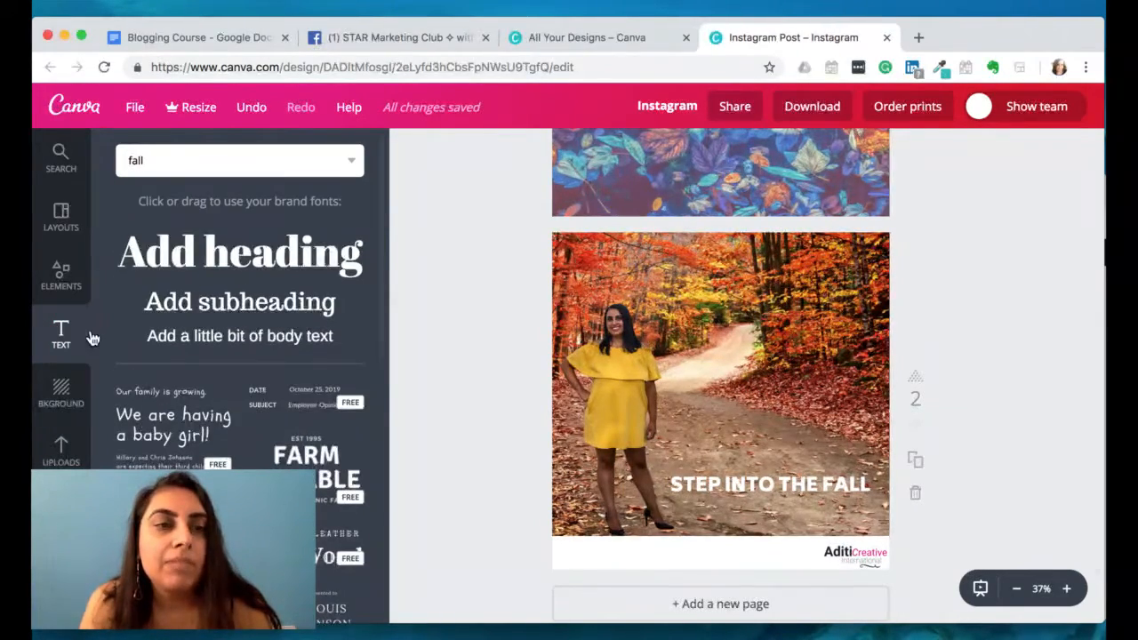
pyautogui.click(62, 290)
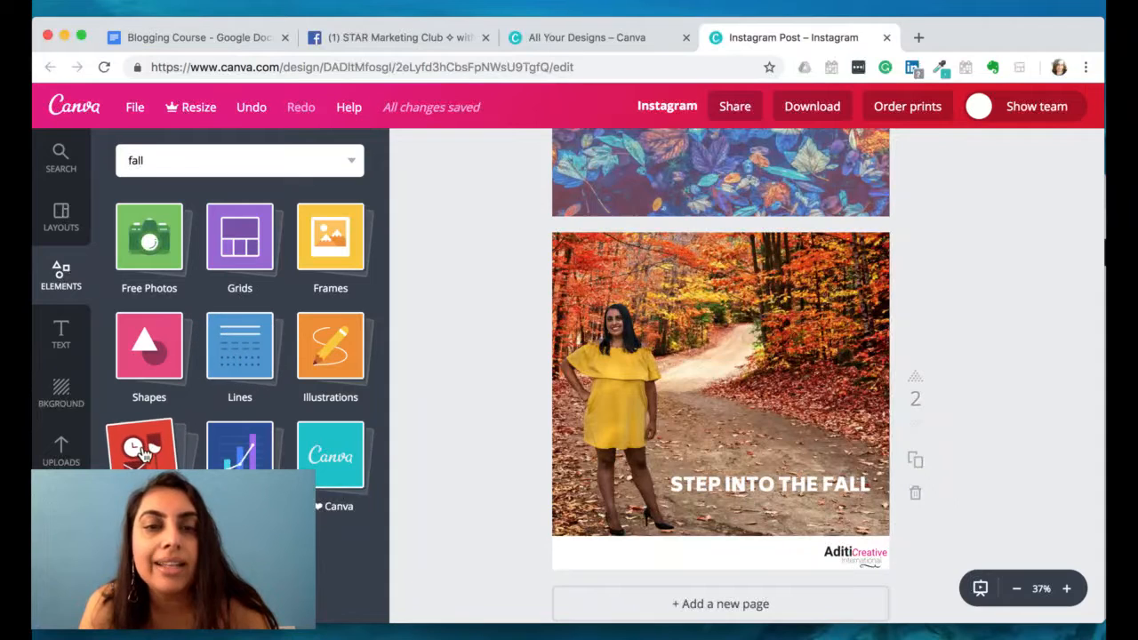
pyautogui.click(164, 435)
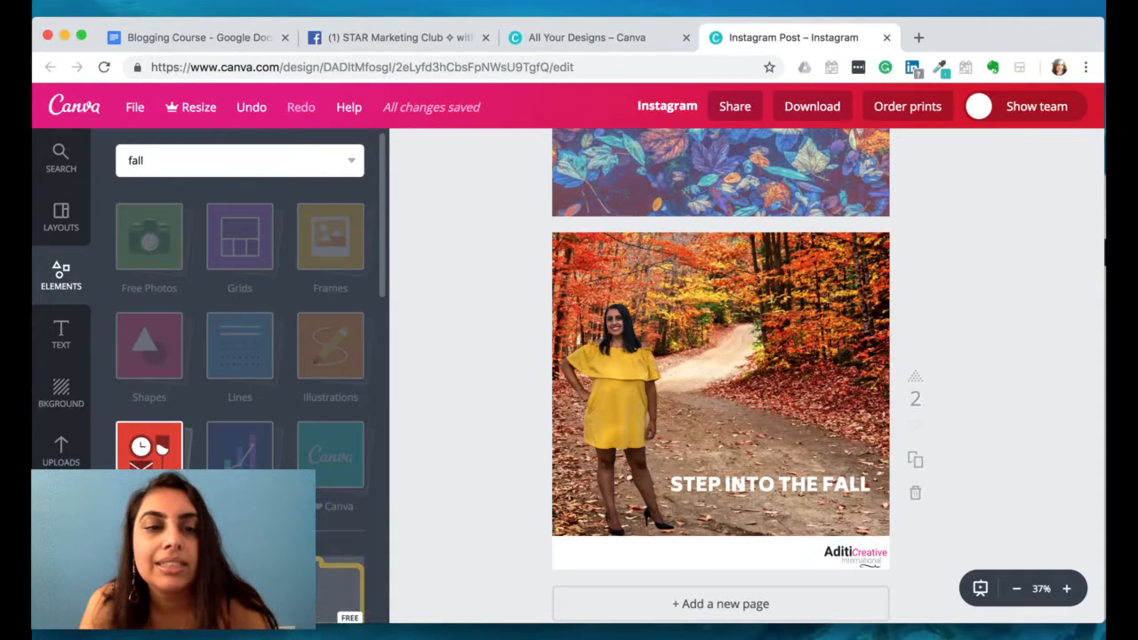
pyautogui.scroll(-4, 209, 258)
pyautogui.scroll(-8, 209, 263)
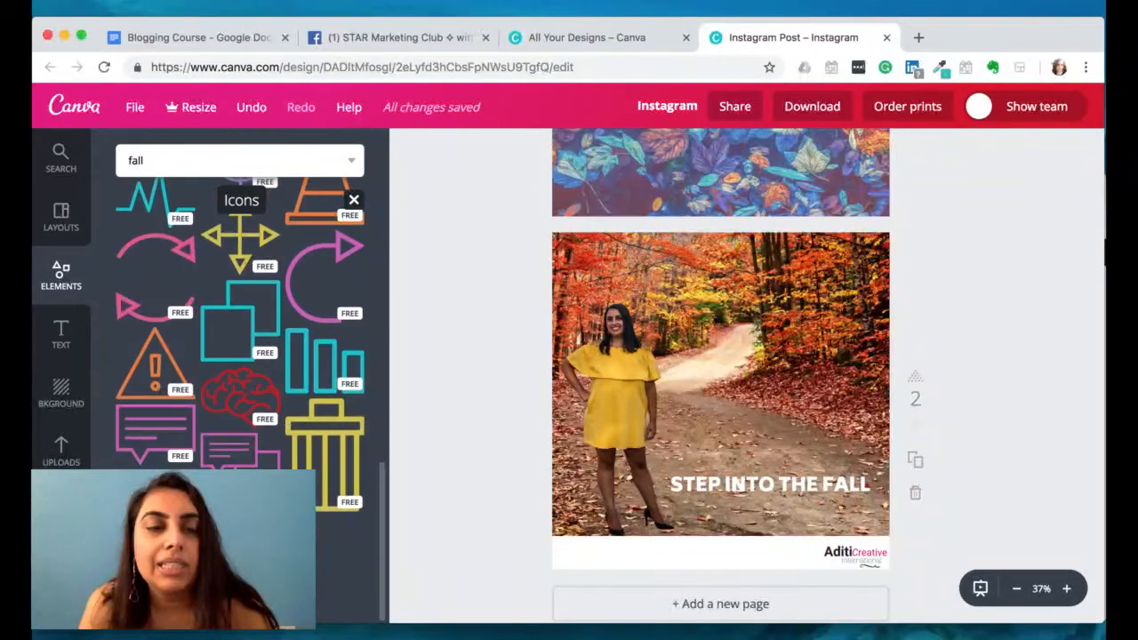
pyautogui.scroll(-6, 240, 320)
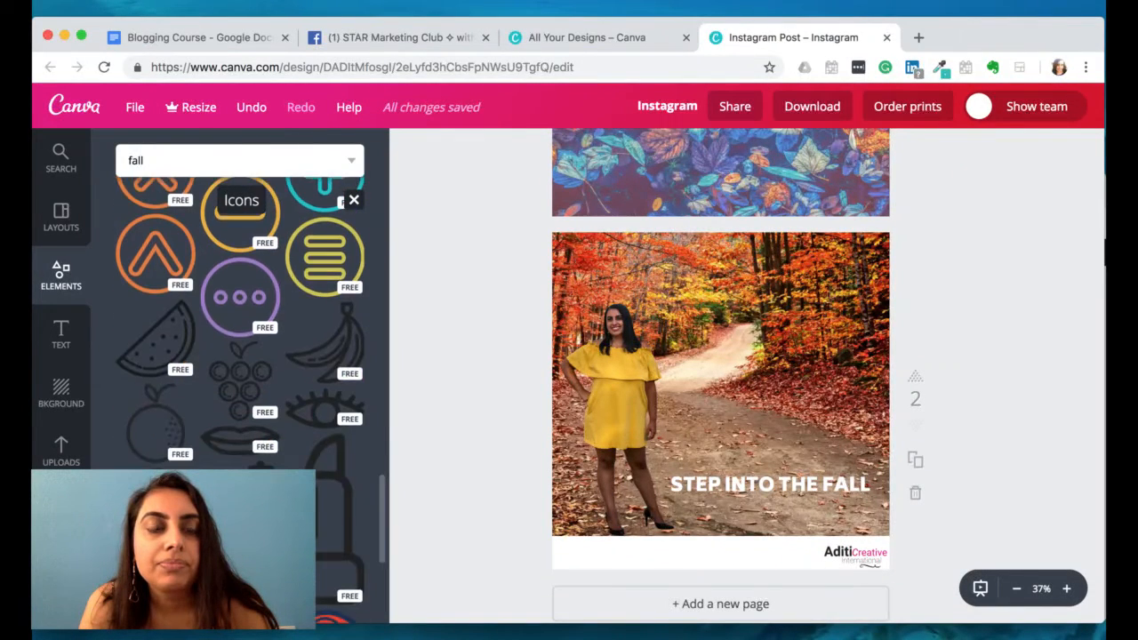
pyautogui.scroll(-3, 240, 320)
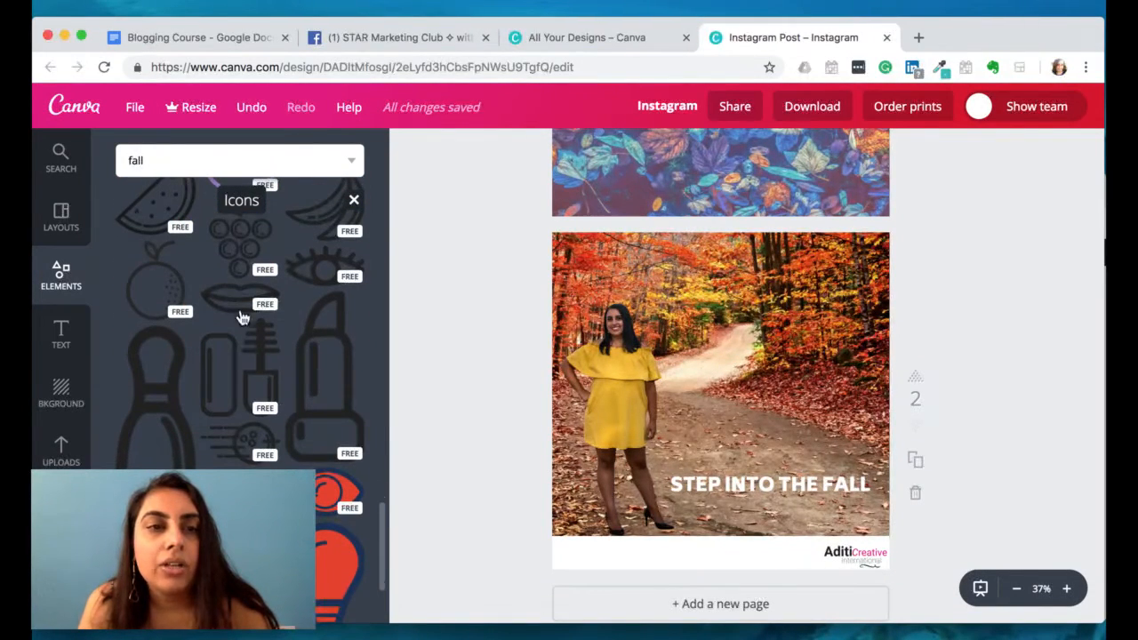
pyautogui.click(237, 262)
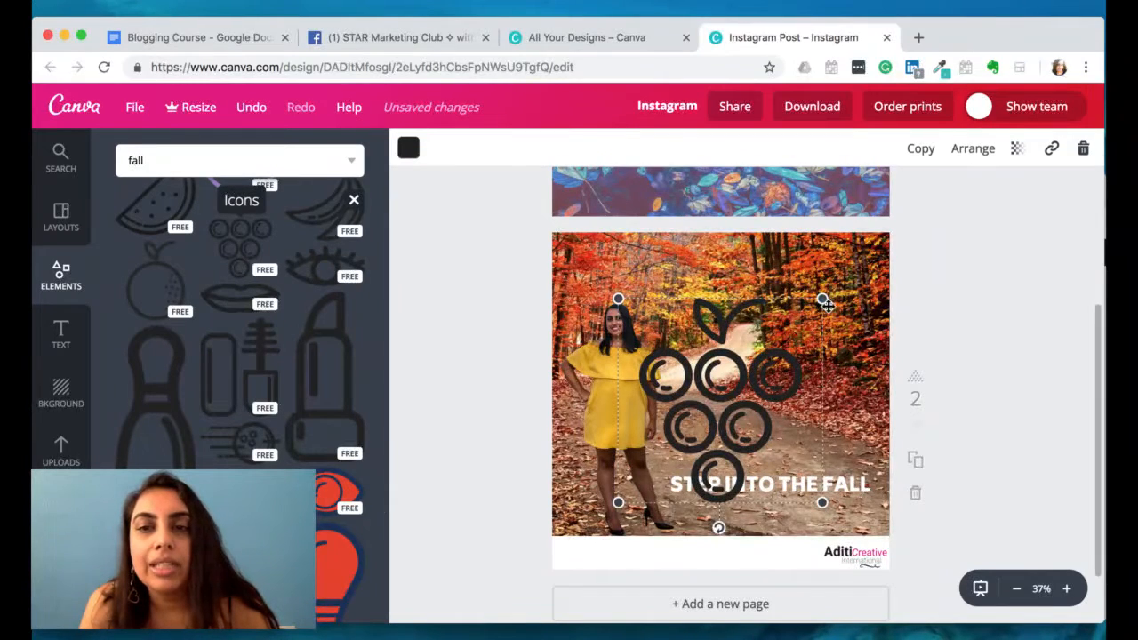
# Shrink the grape icon to a small size and place it just above the STEP INTO THE FALL heading
pyautogui.moveTo(822, 298); pyautogui.dragTo(767, 436)
pyautogui.click(498, 423)
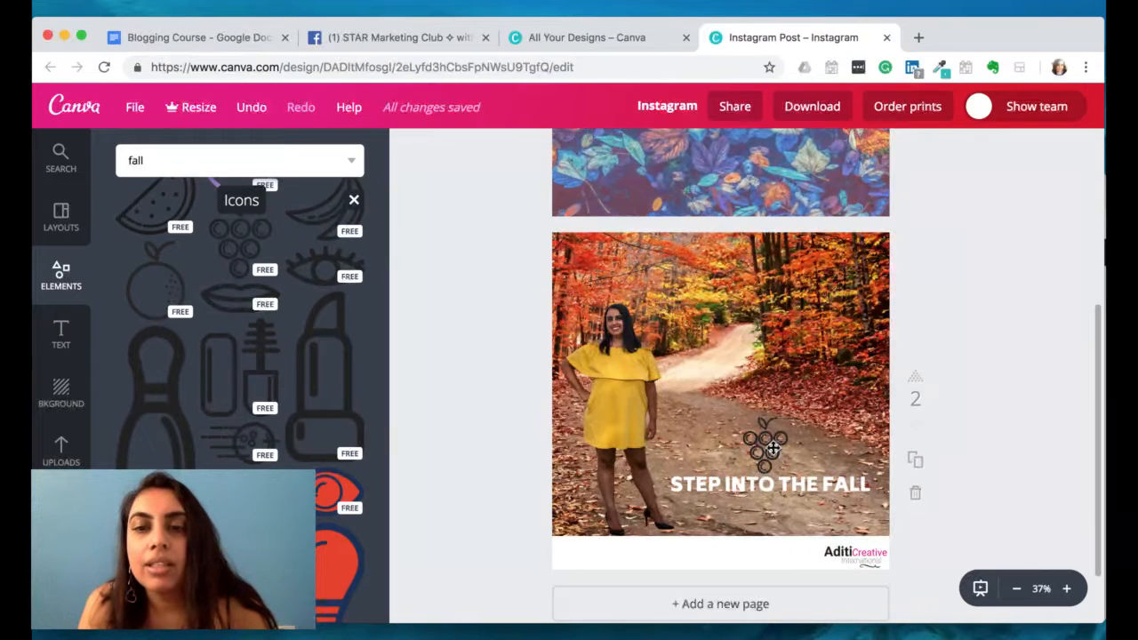
pyautogui.moveTo(767, 445); pyautogui.dragTo(758, 444)
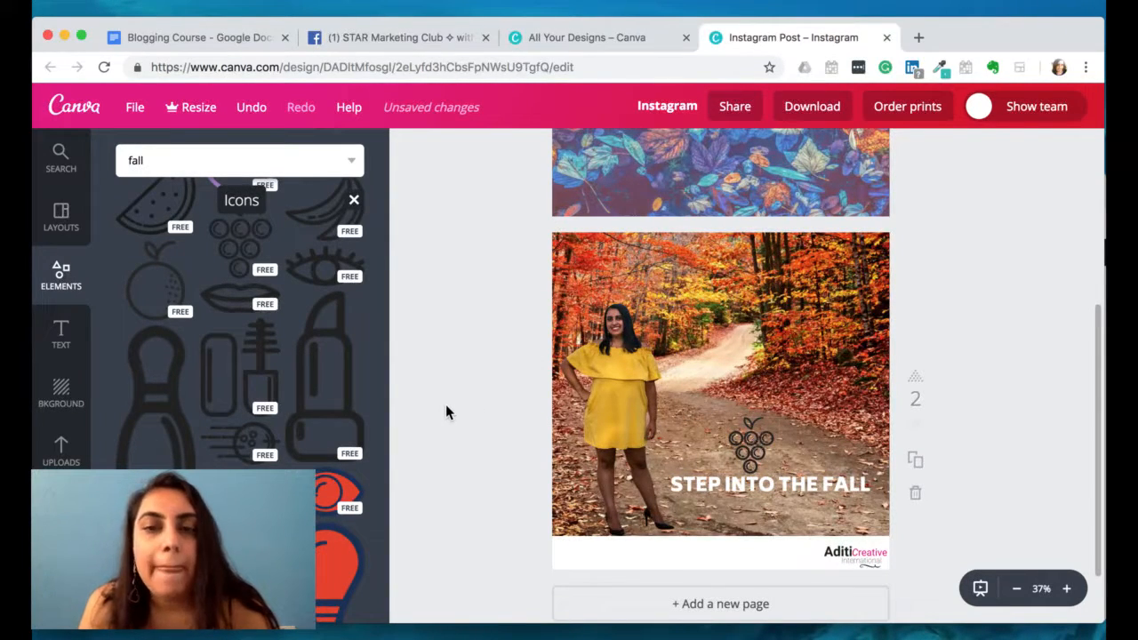
# Insert the free red diamond-patterned line from the Lines elements onto page 2
pyautogui.scroll(-10, 227, 386)
pyautogui.scroll(10, 226, 387)
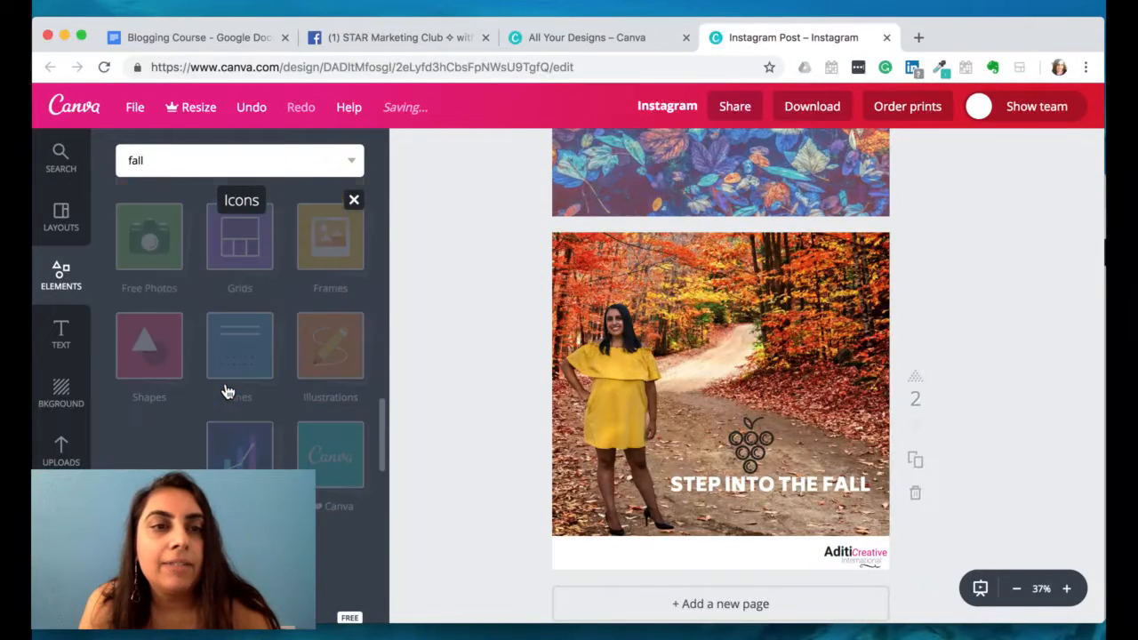
pyautogui.click(251, 369)
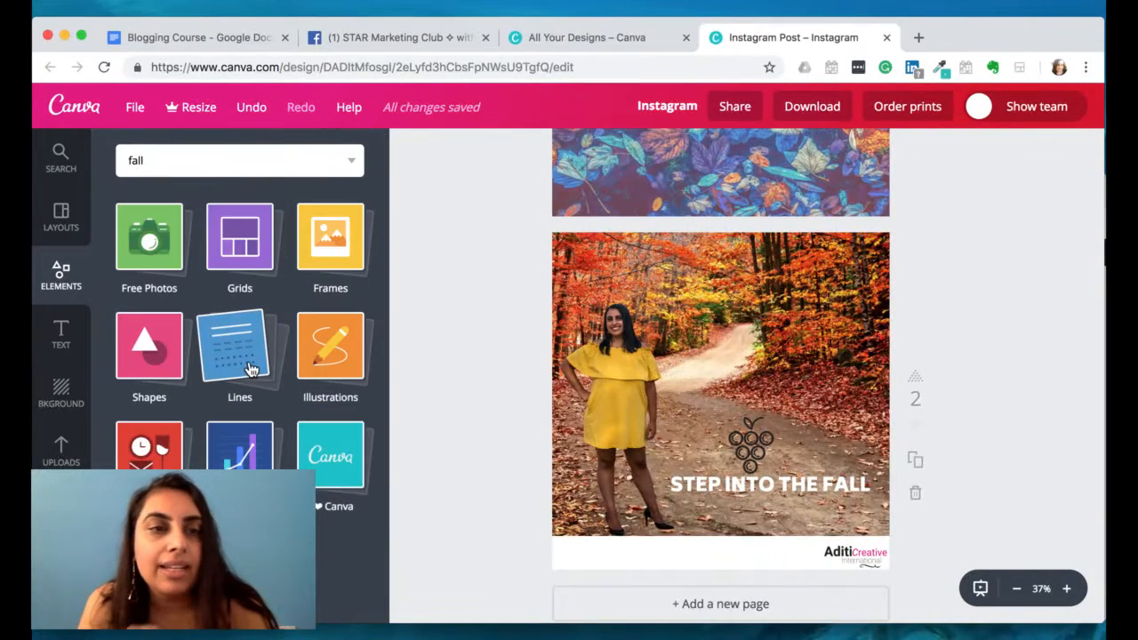
pyautogui.click(233, 357)
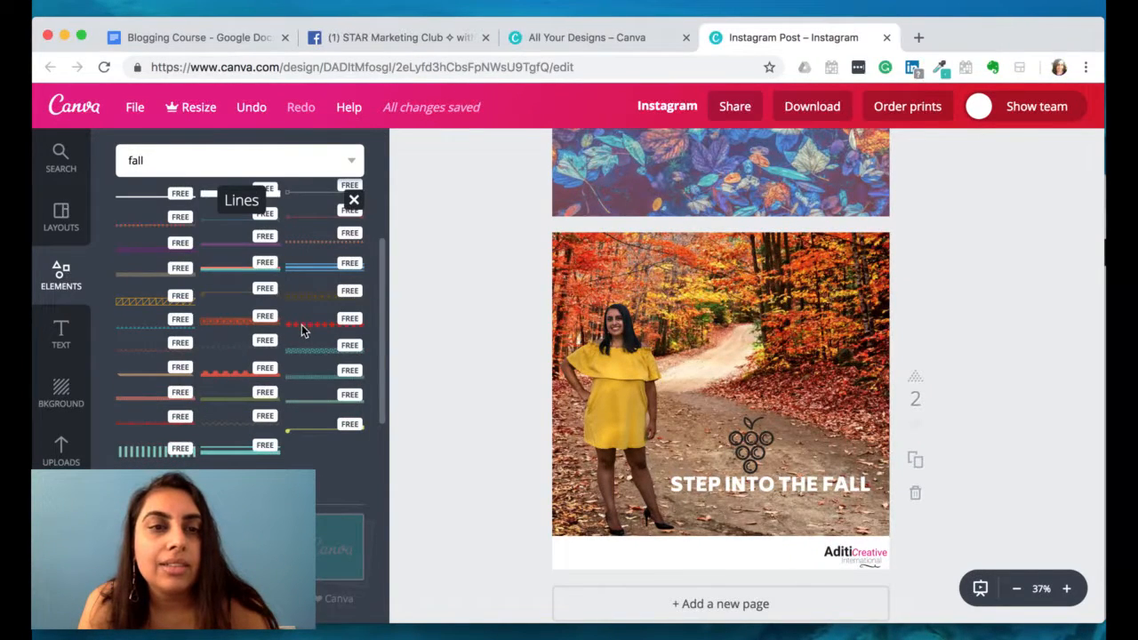
pyautogui.click(301, 327)
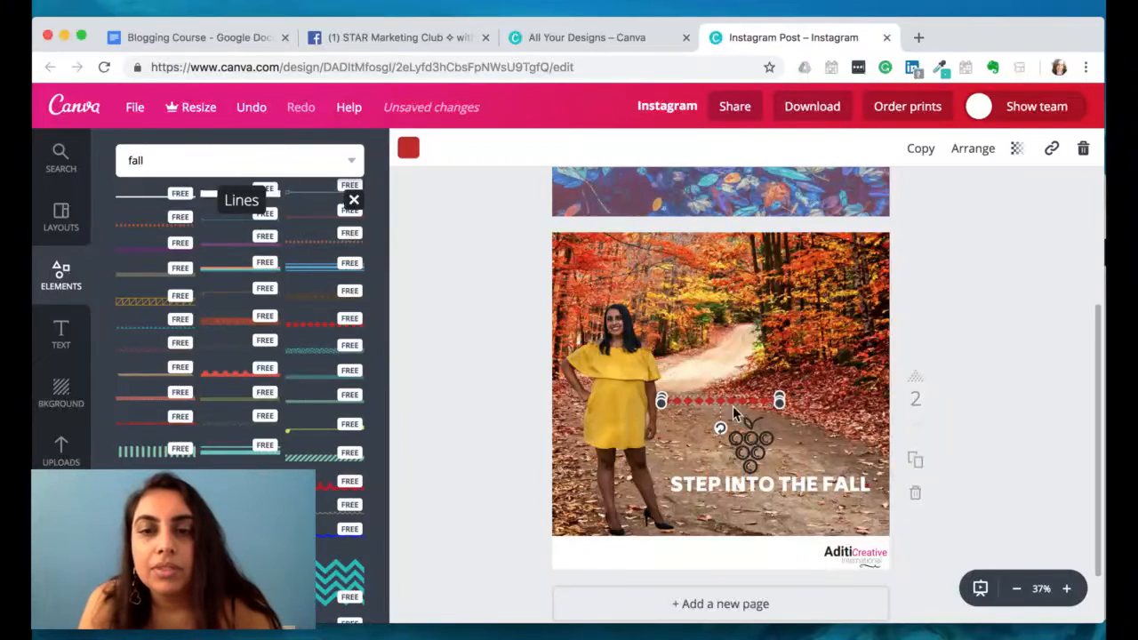
# Move the red diamond line to the photo's bottom edge and size it as a short, thin row starting at the page's left side
pyautogui.moveTo(749, 404); pyautogui.dragTo(910, 533)
pyautogui.click(962, 495)
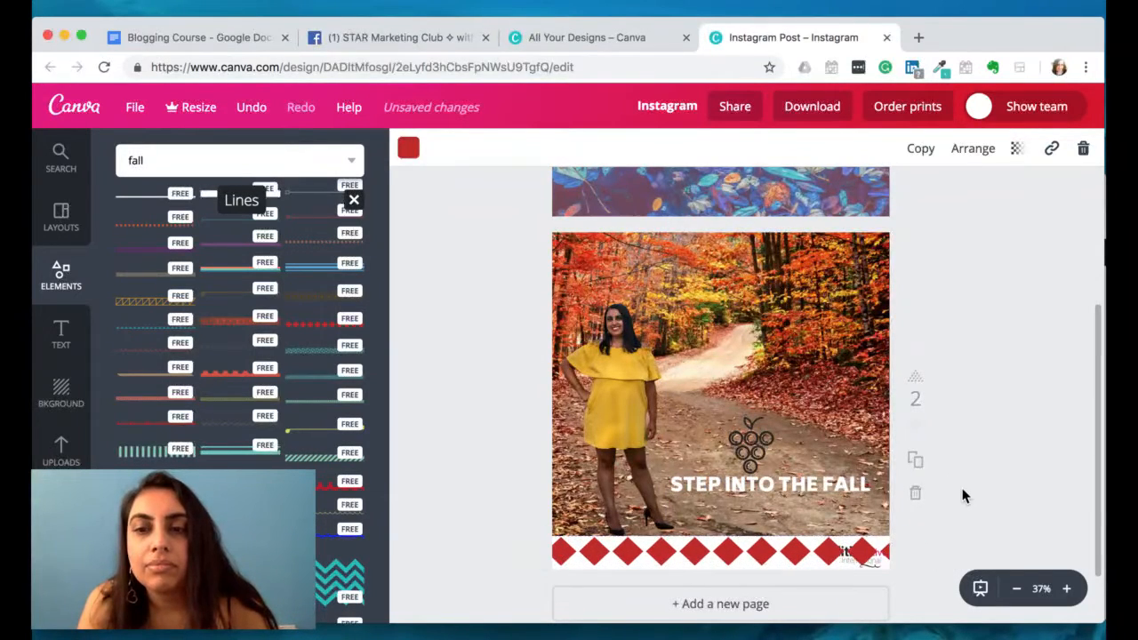
pyautogui.click(802, 544)
pyautogui.click(805, 547)
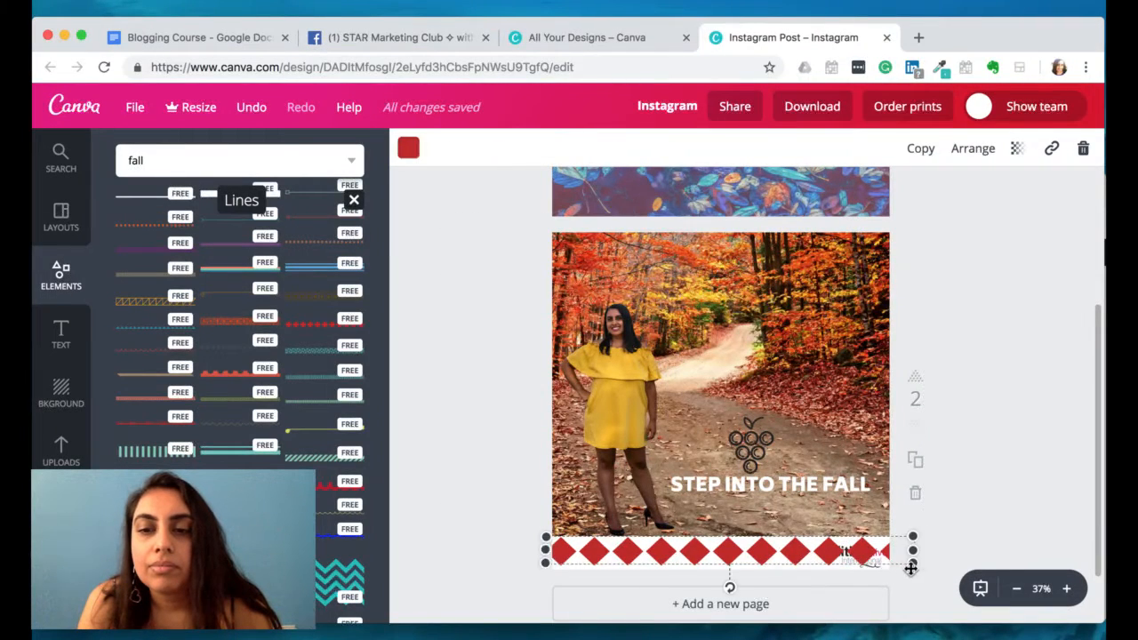
pyautogui.moveTo(912, 565); pyautogui.dragTo(651, 540)
pyautogui.click(479, 561)
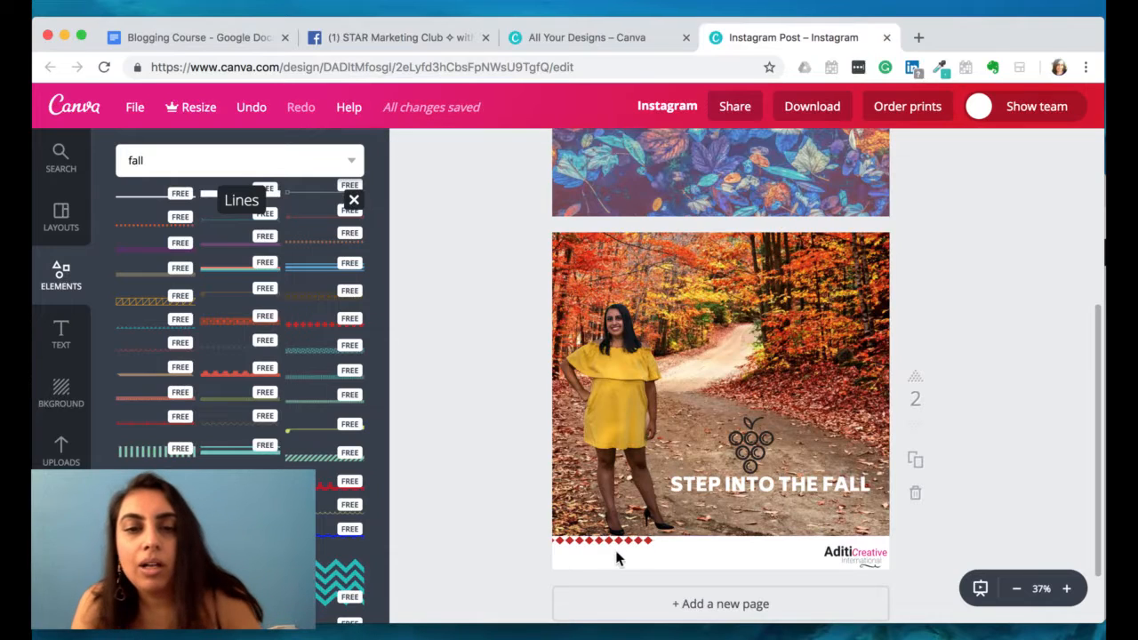
# Duplicate the red diamond line and align the copy directly beside the first along the photo's bottom edge
pyautogui.click(605, 540)
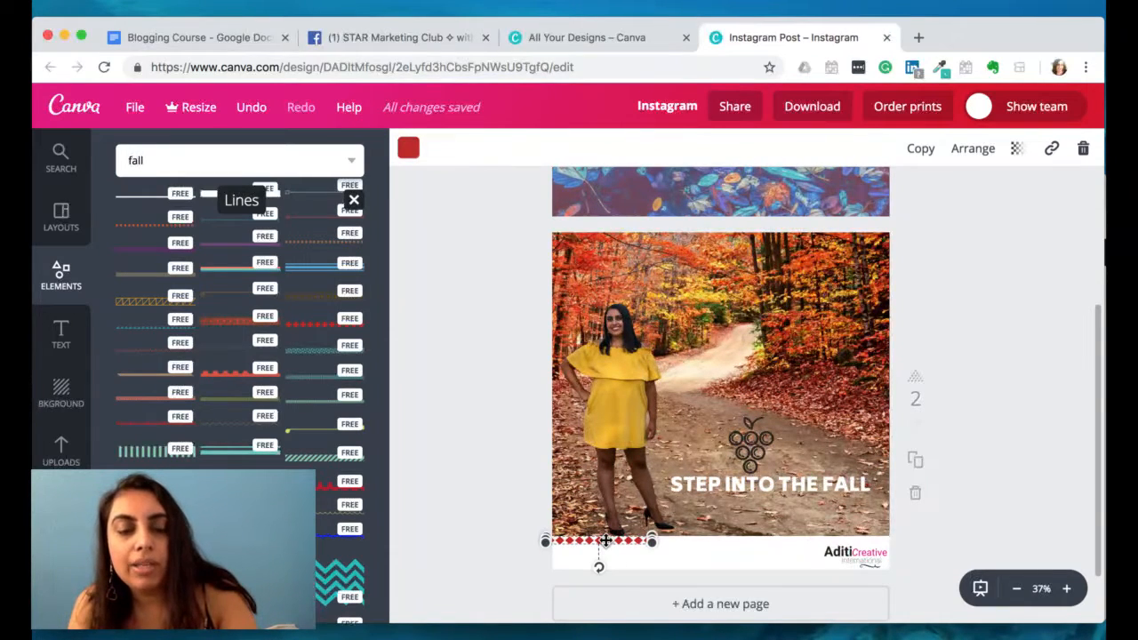
pyautogui.moveTo(606, 539); pyautogui.dragTo(729, 540)
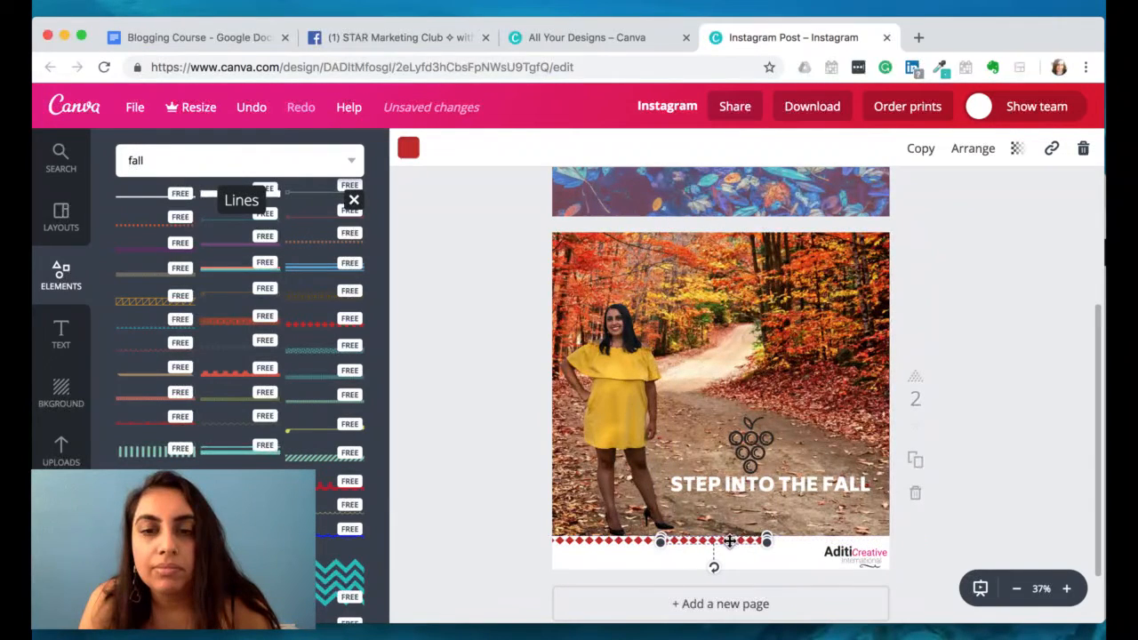
pyautogui.click(985, 500)
pyautogui.click(692, 539)
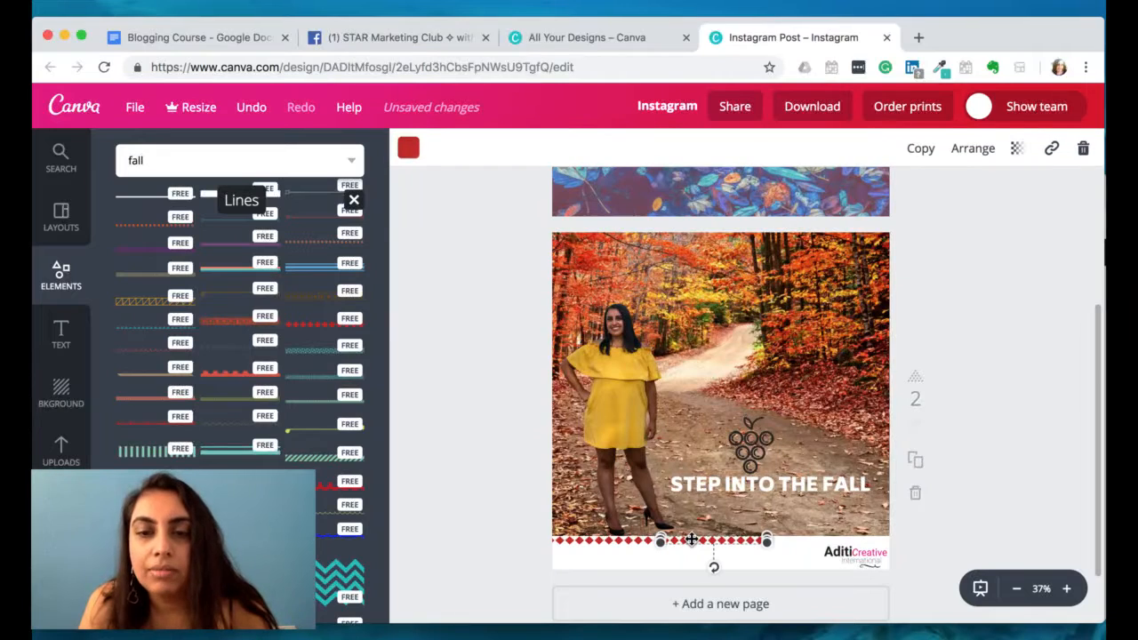
pyautogui.click(455, 523)
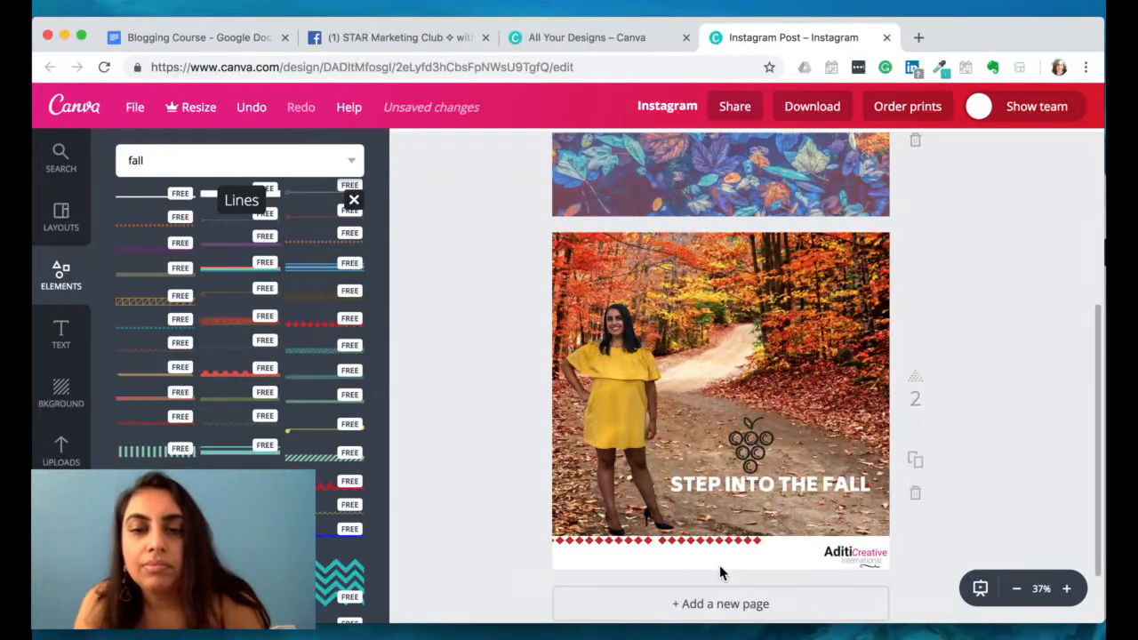
# Paste another copy of the diamond line and place it at the right end of the row, above the logo
pyautogui.click(694, 539)
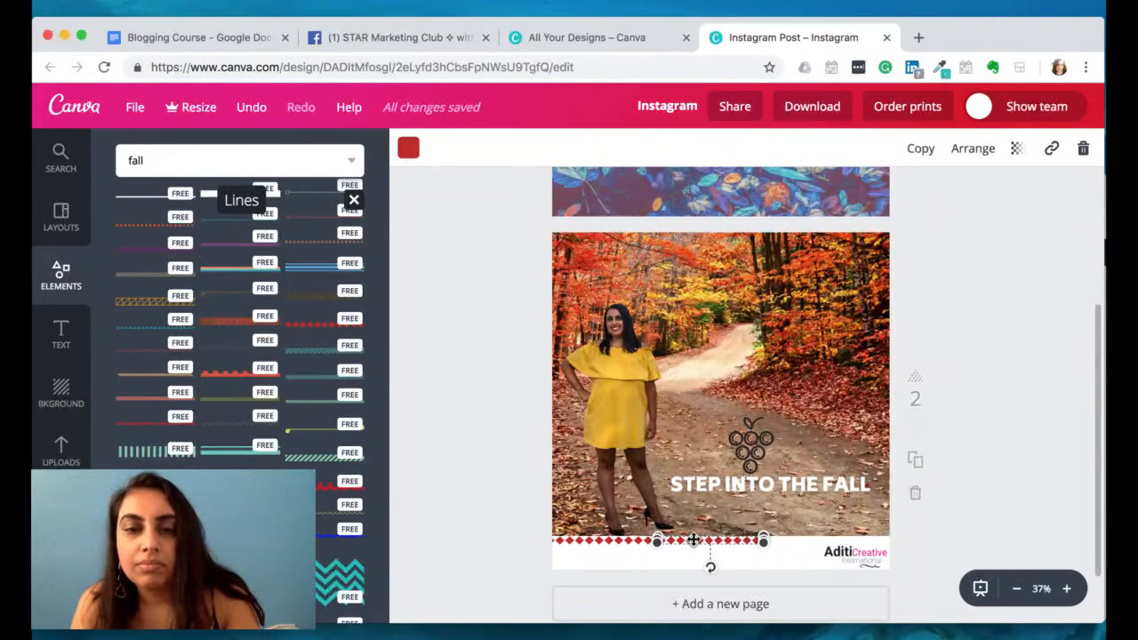
pyautogui.press('super+v')
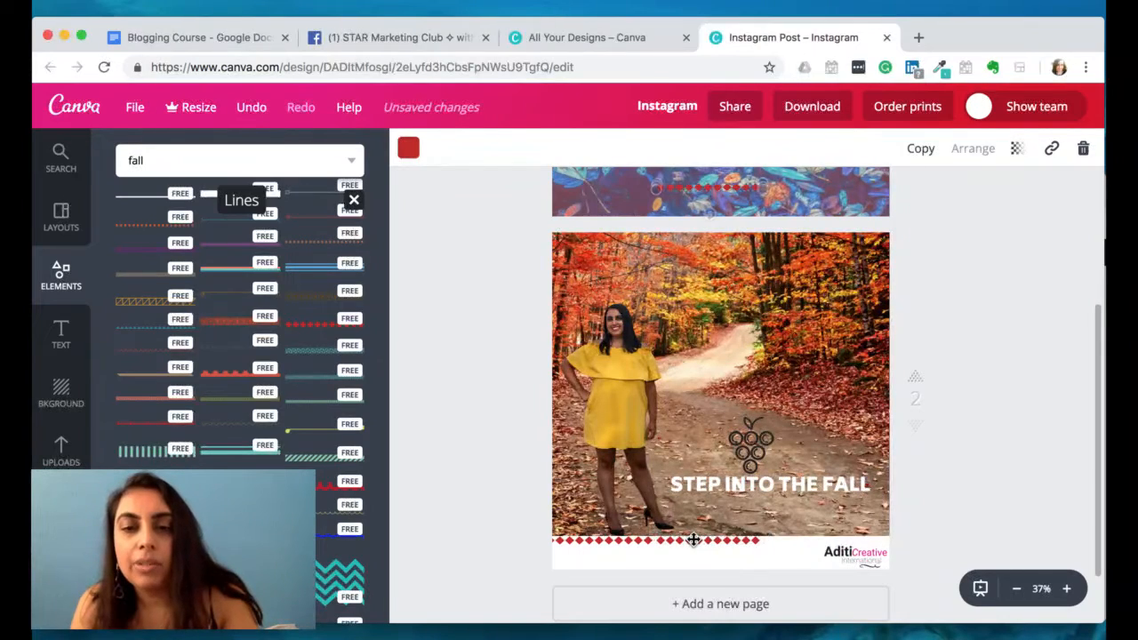
pyautogui.click(707, 542)
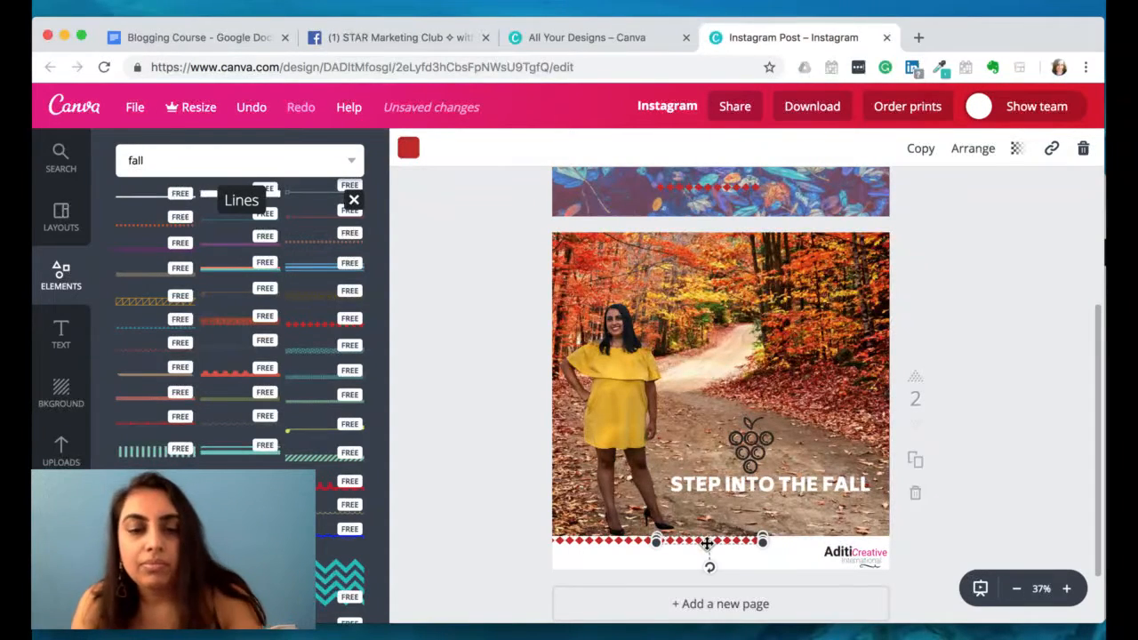
pyautogui.press('super+v')
pyautogui.moveTo(707, 547); pyautogui.dragTo(823, 540)
pyautogui.click(530, 526)
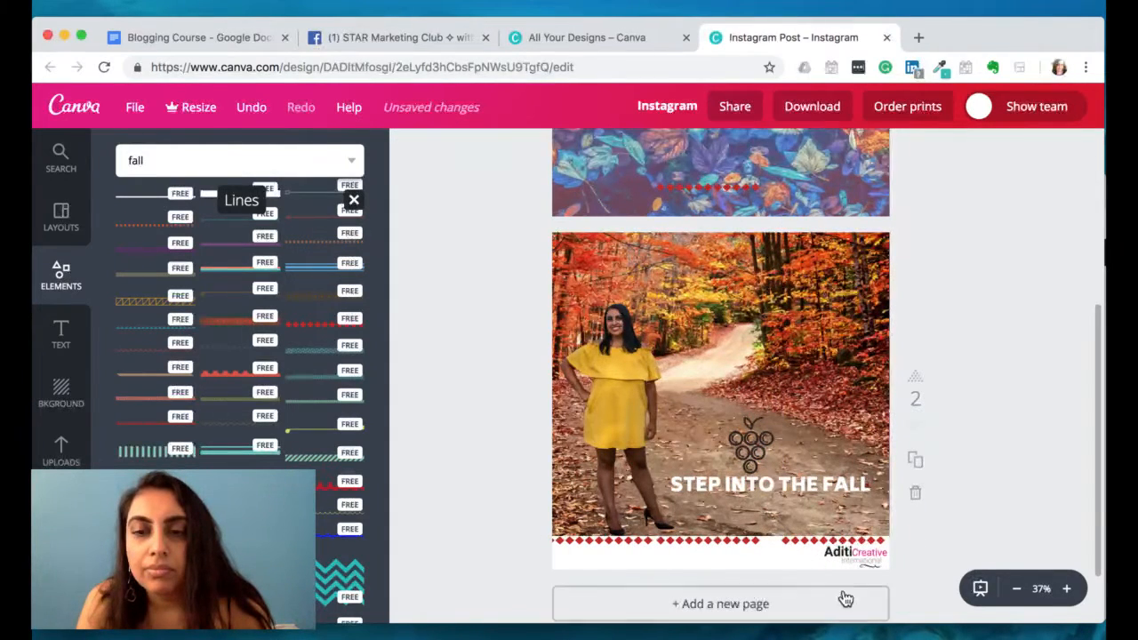
# Shrink the logo slightly so it clears the diamond line above it
pyautogui.click(846, 560)
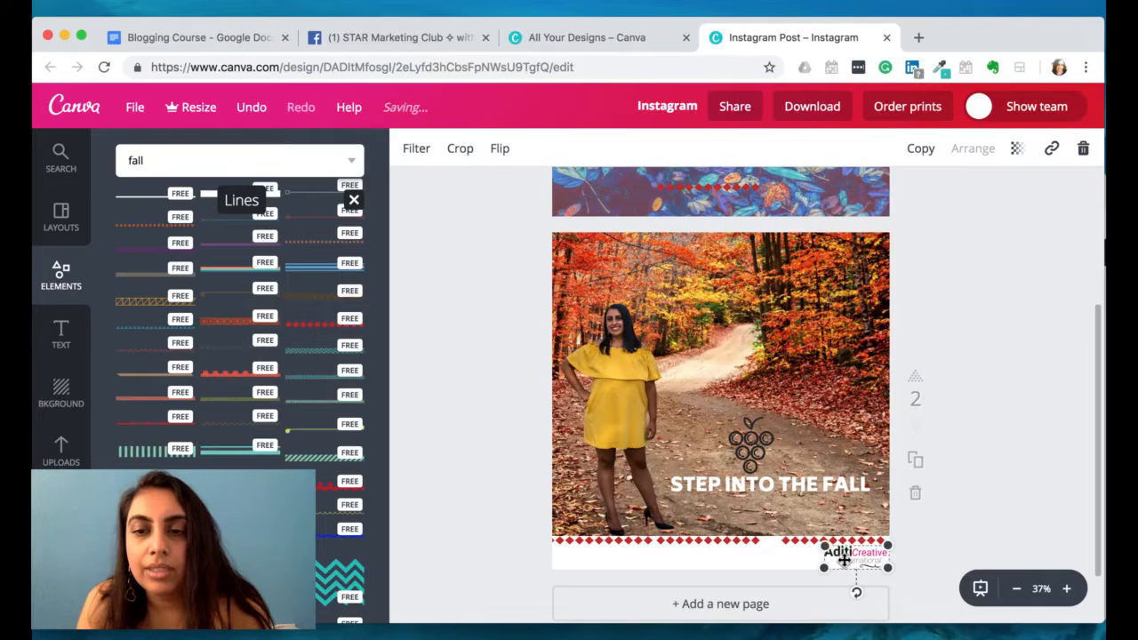
pyautogui.moveTo(826, 548); pyautogui.dragTo(834, 550)
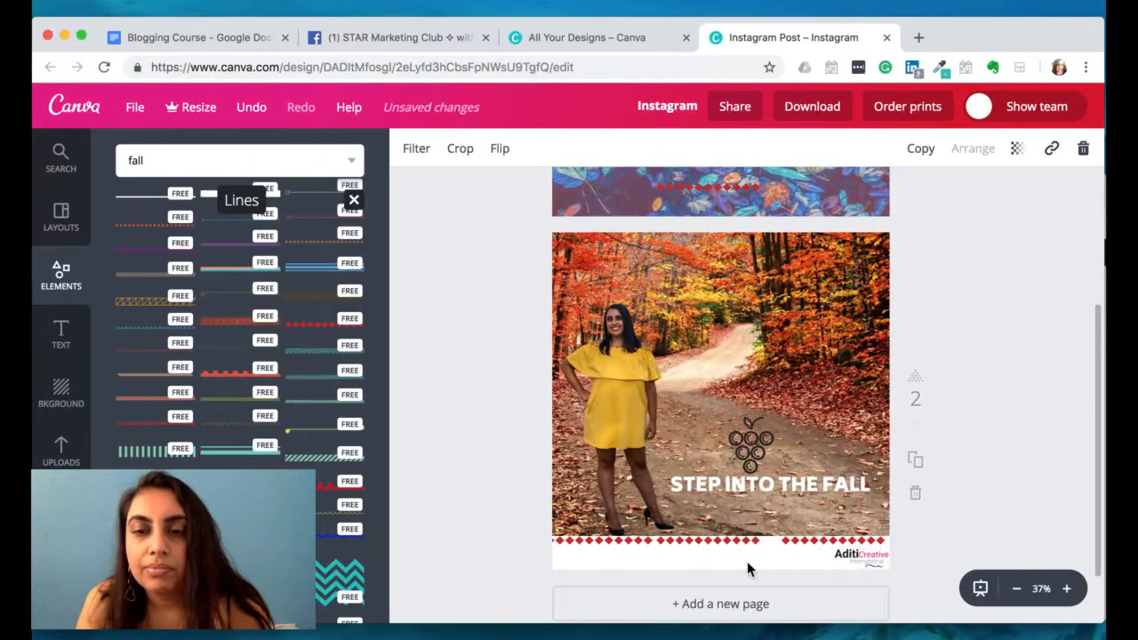
# Fill the gap in the red diamond row along the photo's bottom edge with line copies so it spans the page width
pyautogui.click(721, 539)
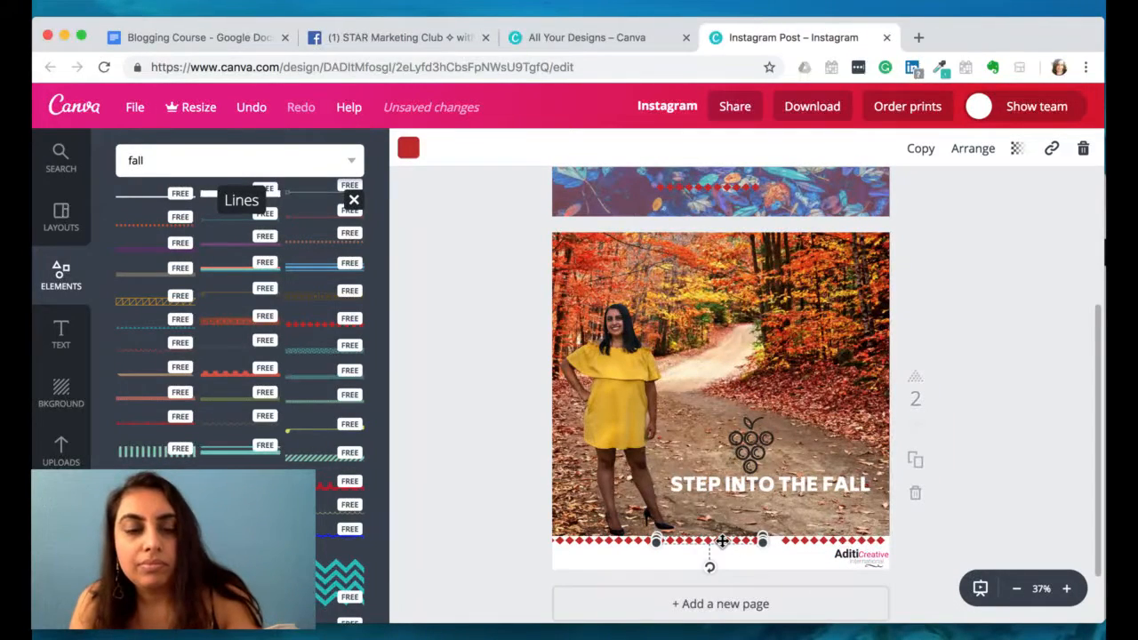
pyautogui.moveTo(721, 539); pyautogui.dragTo(868, 551)
pyautogui.moveTo(874, 541); pyautogui.dragTo(954, 541)
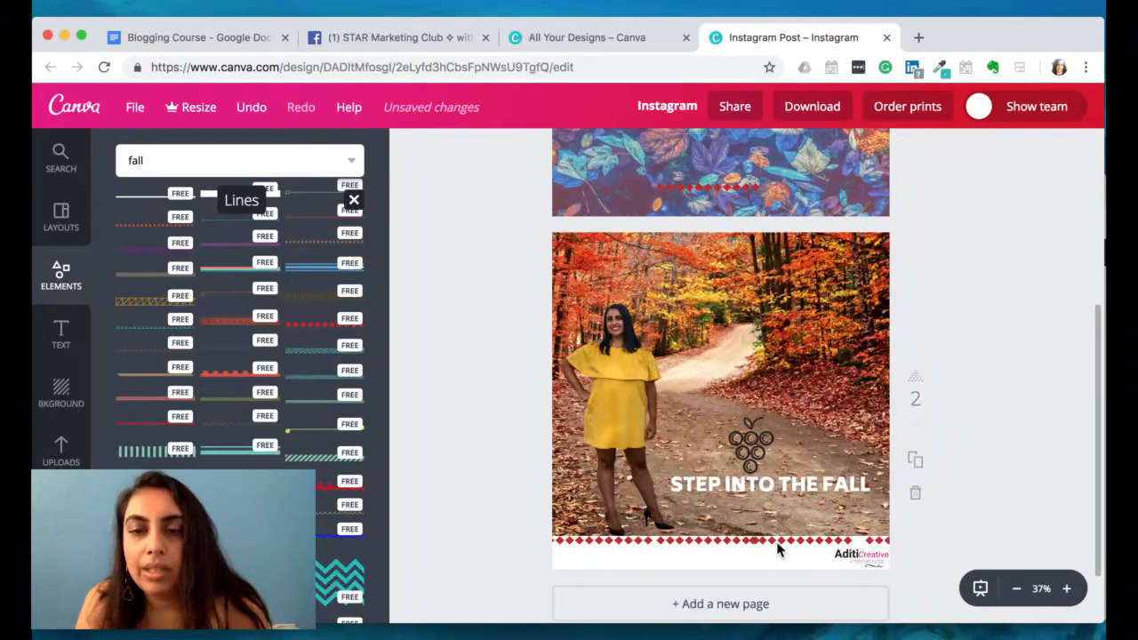
pyautogui.moveTo(780, 542); pyautogui.dragTo(794, 541)
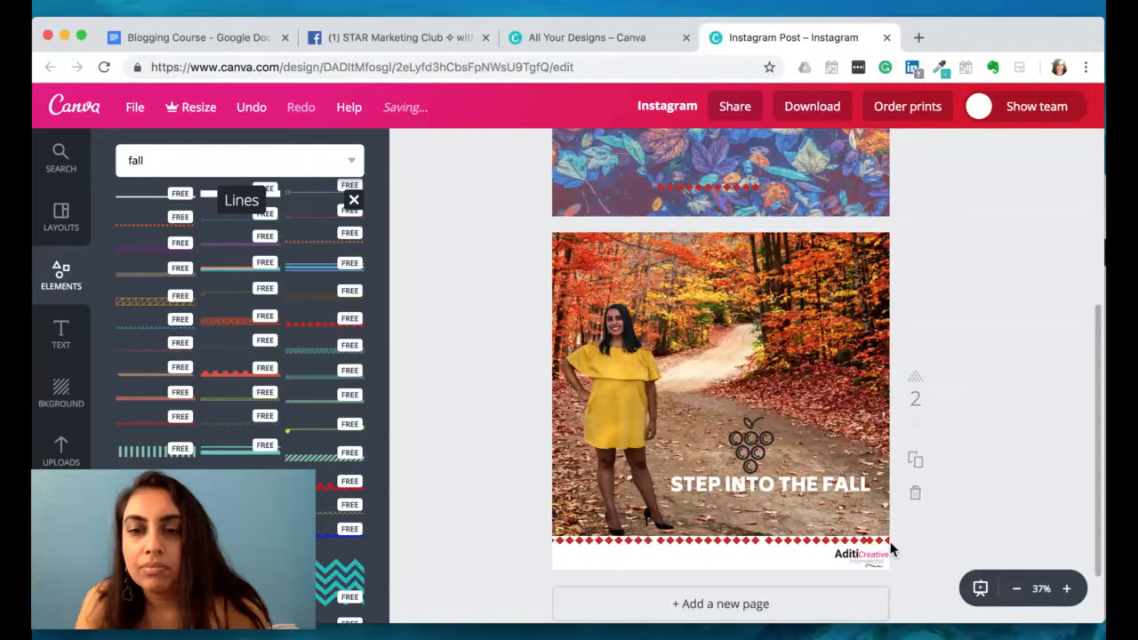
pyautogui.moveTo(881, 539); pyautogui.dragTo(892, 542)
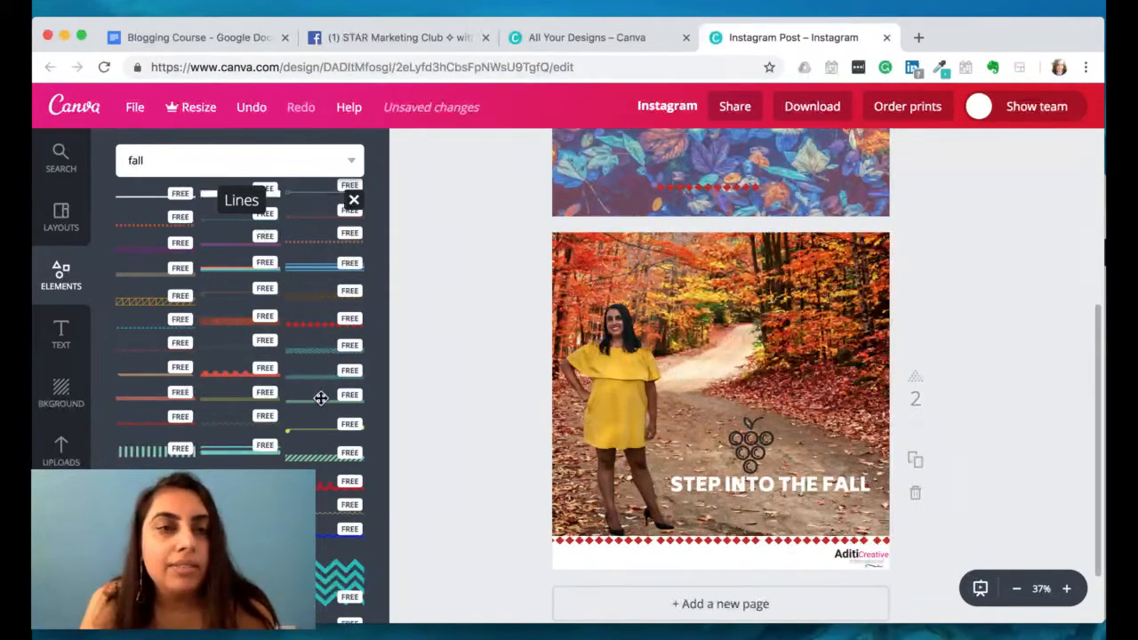
# Search for "meeting room" and browse only the illustrations among the results
pyautogui.scroll(5, 320, 396)
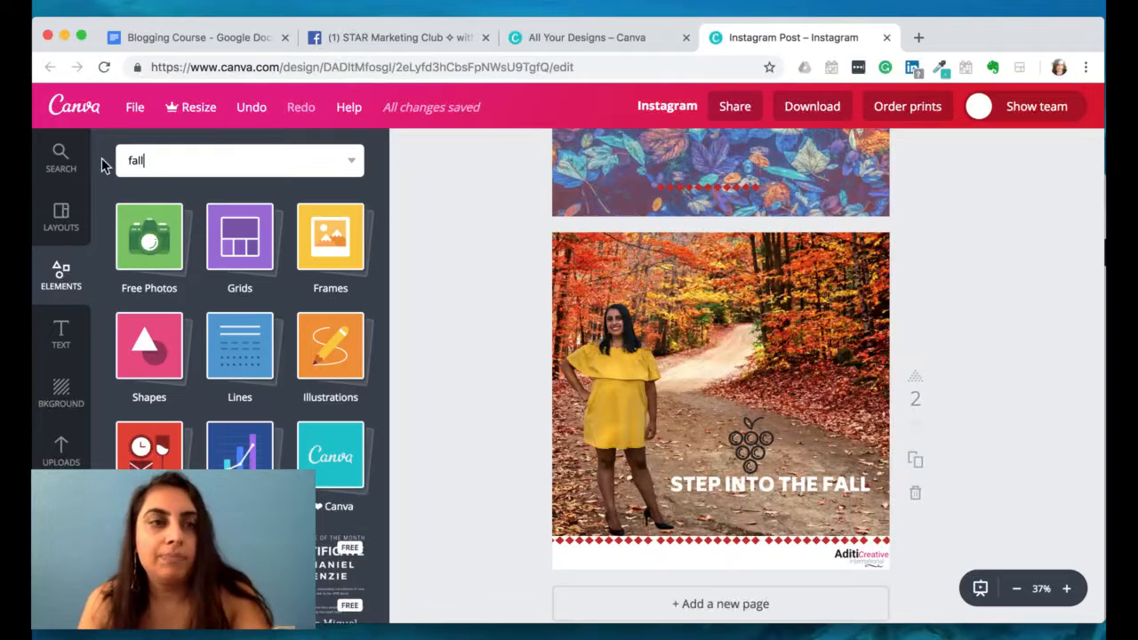
pyautogui.press('Return')
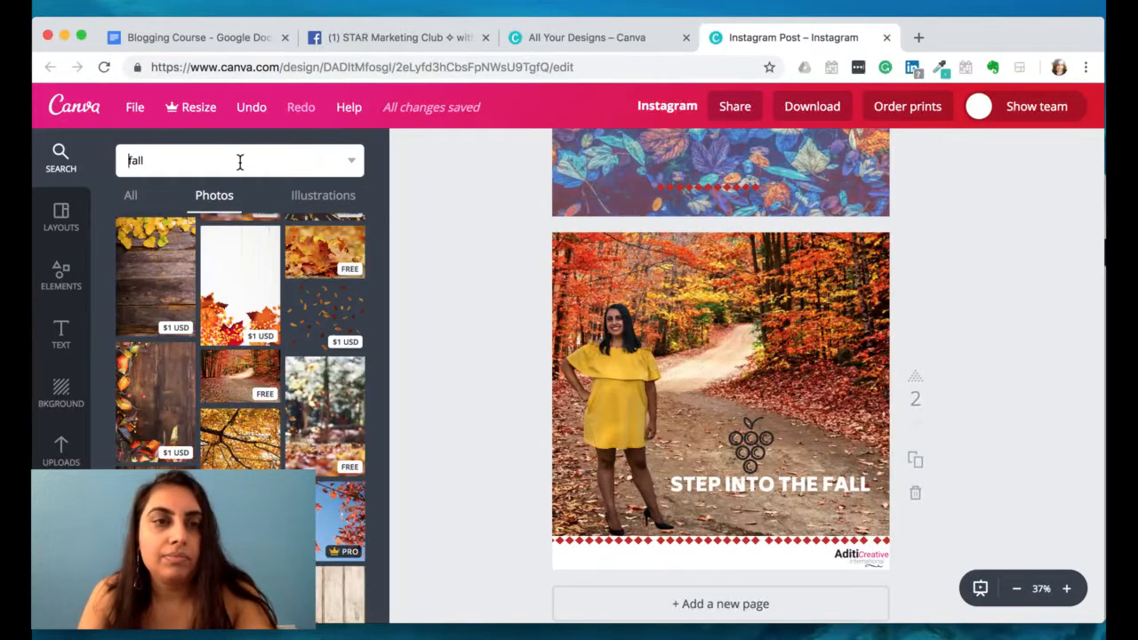
pyautogui.moveTo(221, 153); pyautogui.dragTo(100, 160)
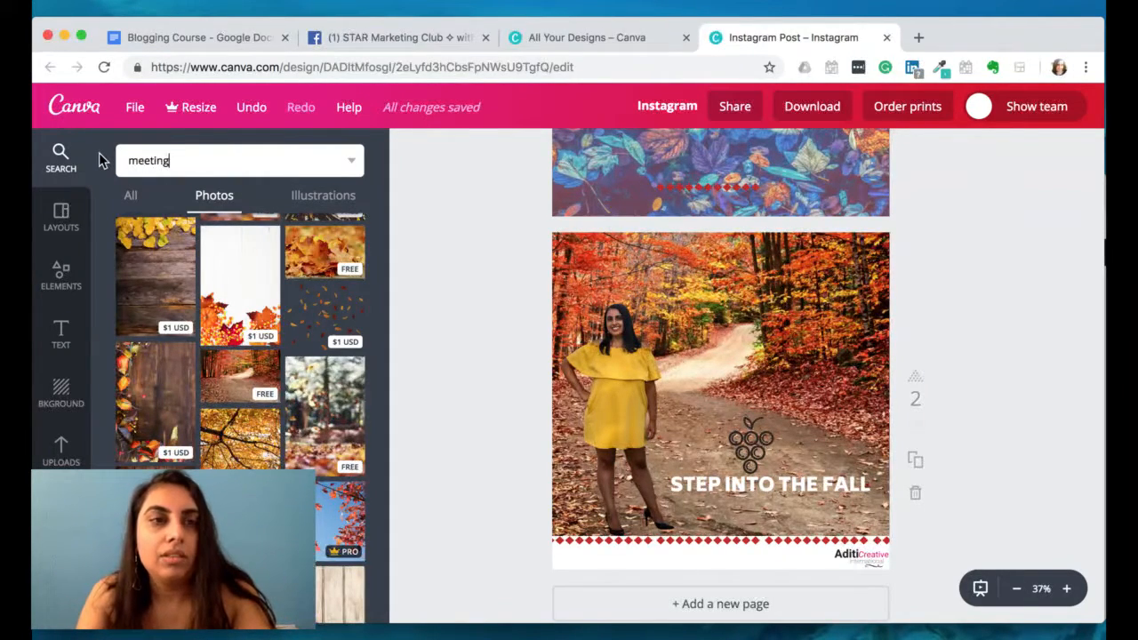
pyautogui.press('Return')
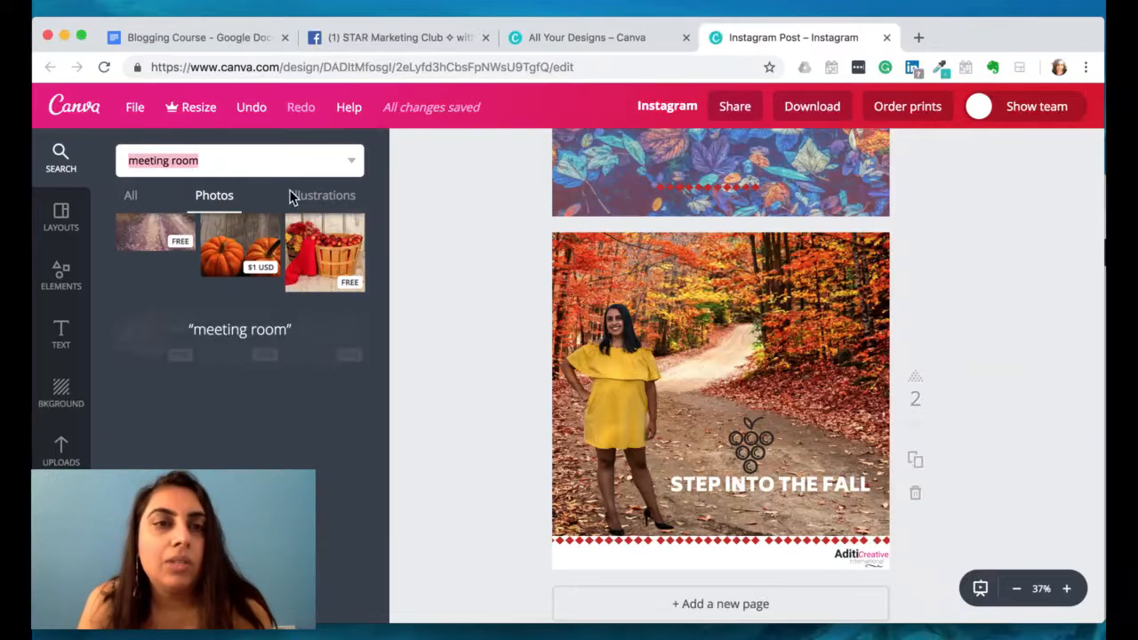
pyautogui.click(318, 197)
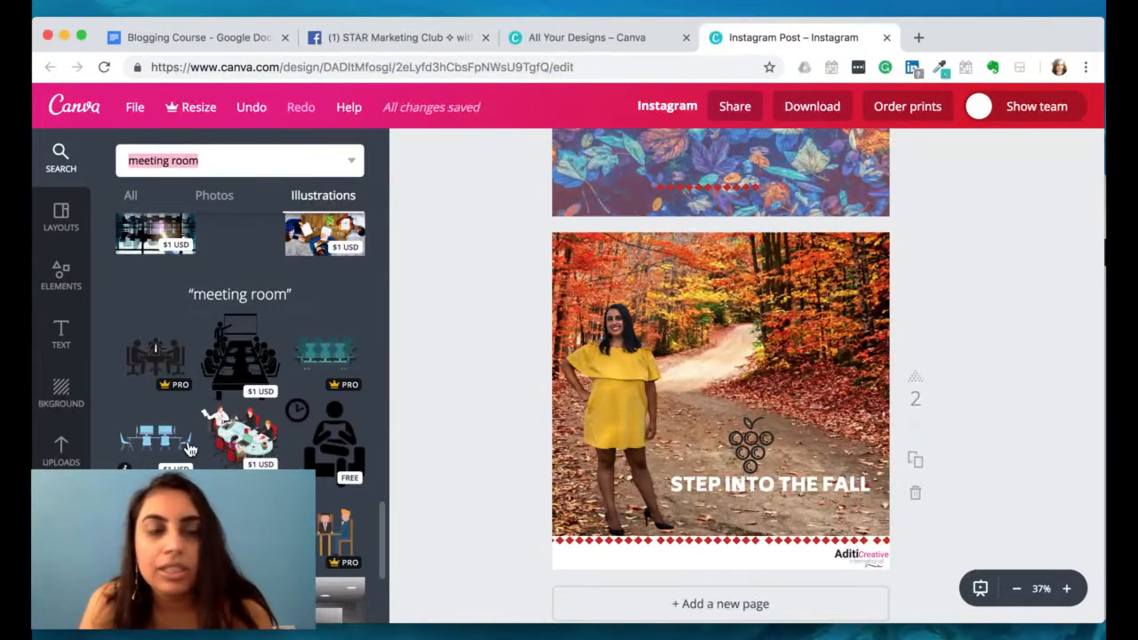
pyautogui.scroll(-3, 191, 440)
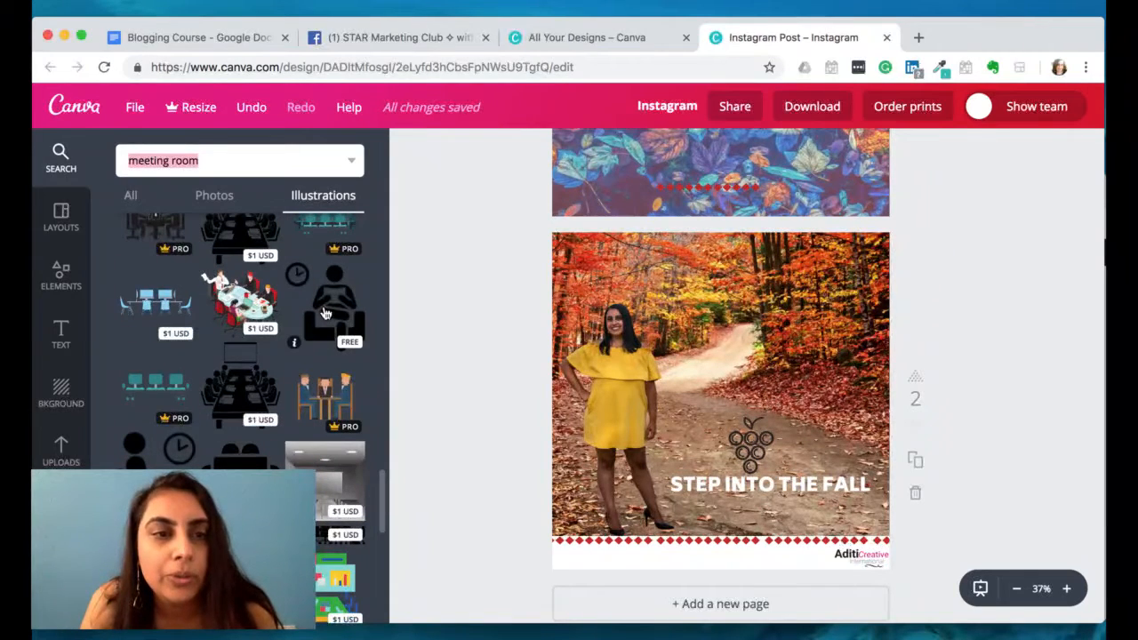
# Try out the free illustration of a seated person with a clock, enlarged beside the cutout on page 2, and delete it again
pyautogui.click(325, 313)
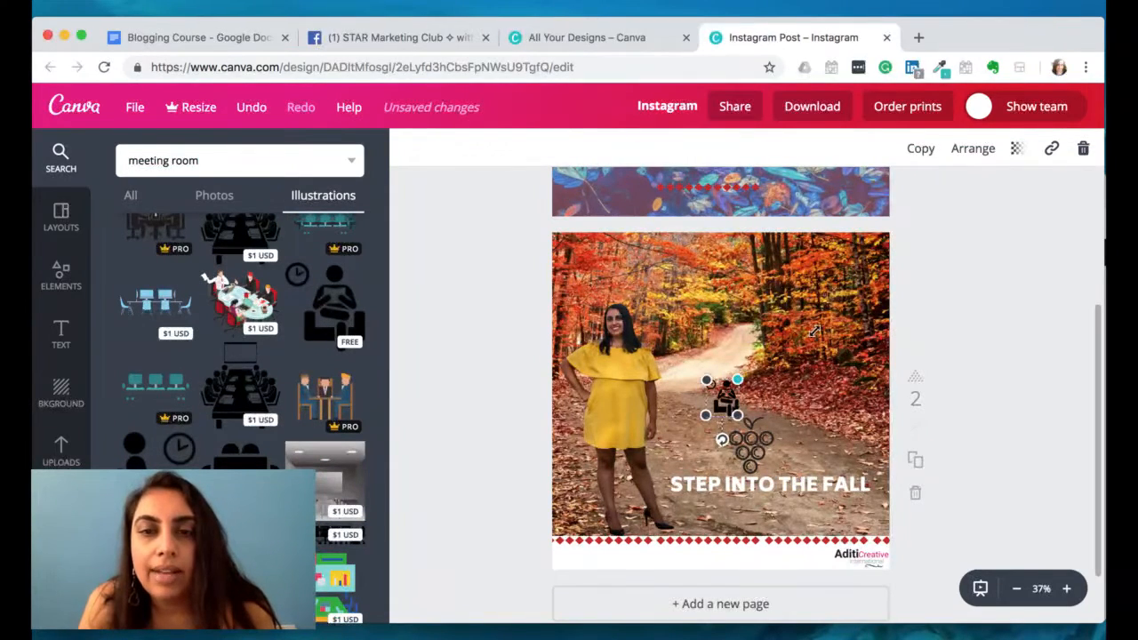
pyautogui.moveTo(815, 331); pyautogui.dragTo(841, 265)
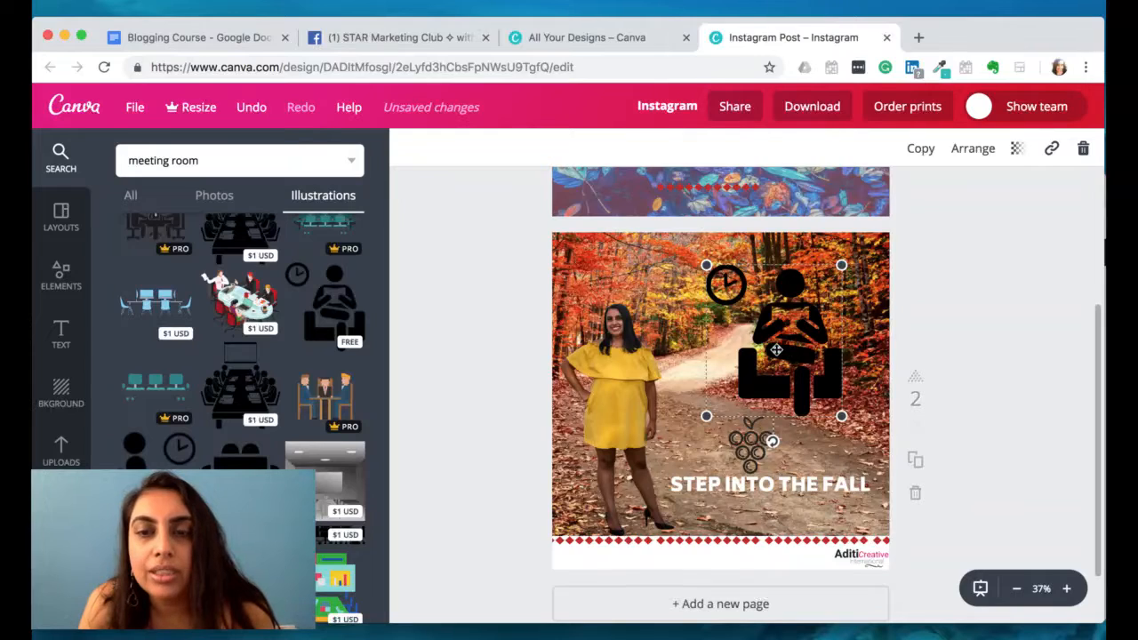
pyautogui.moveTo(777, 349); pyautogui.dragTo(698, 346)
pyautogui.click(428, 369)
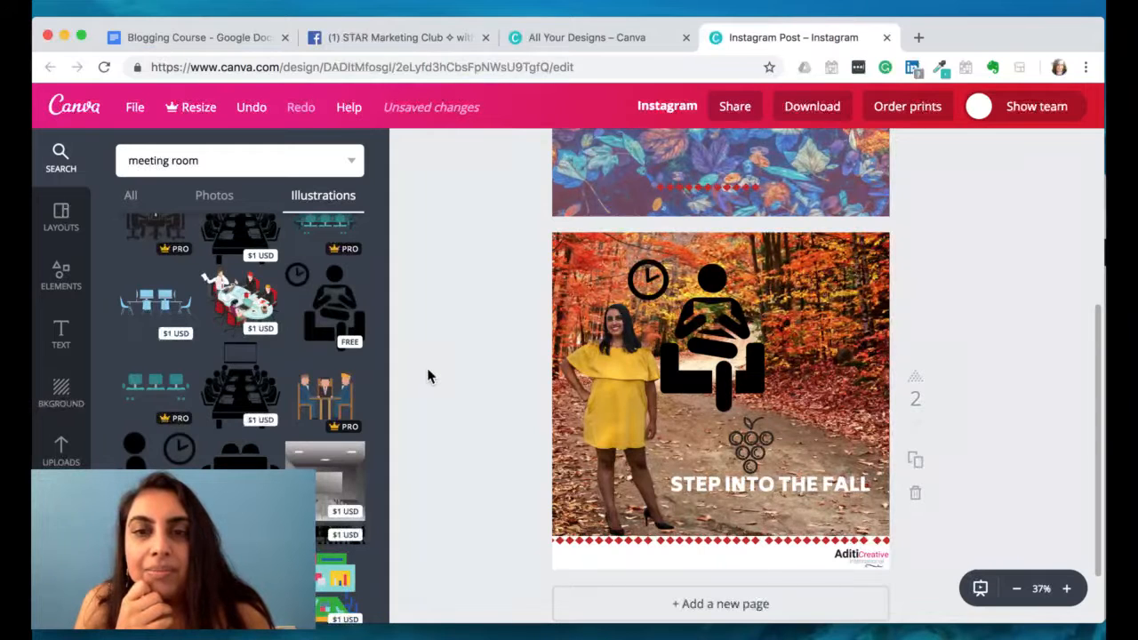
pyautogui.click(699, 352)
pyautogui.press('Delete')
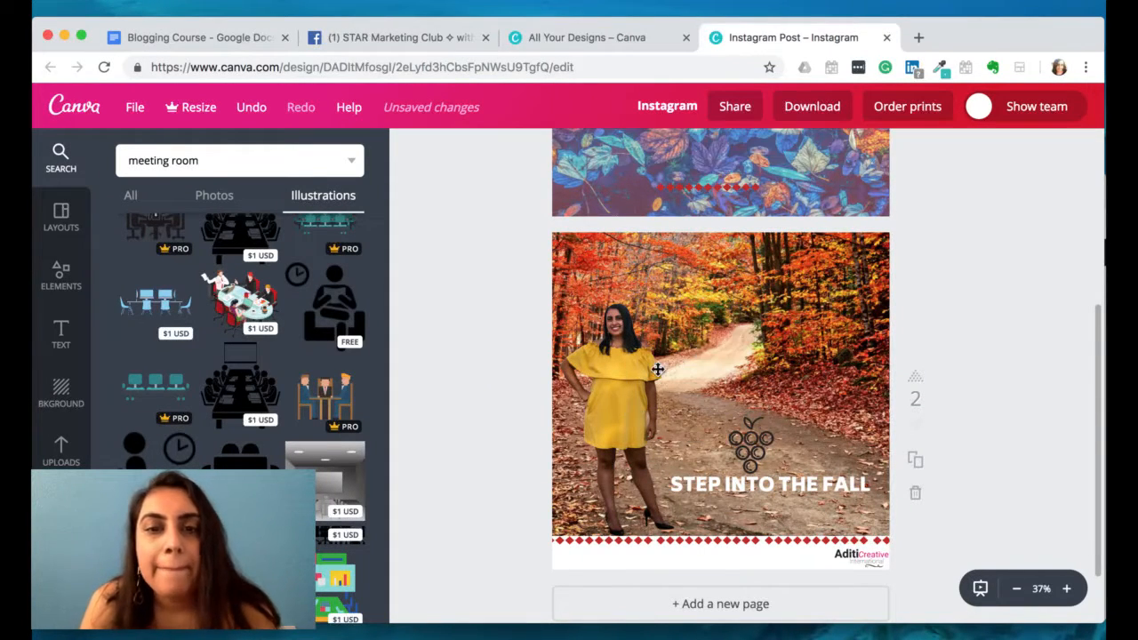
# Delete the stray red diamond line from the blue leaf photo on the first page
pyautogui.scroll(-10, 293, 428)
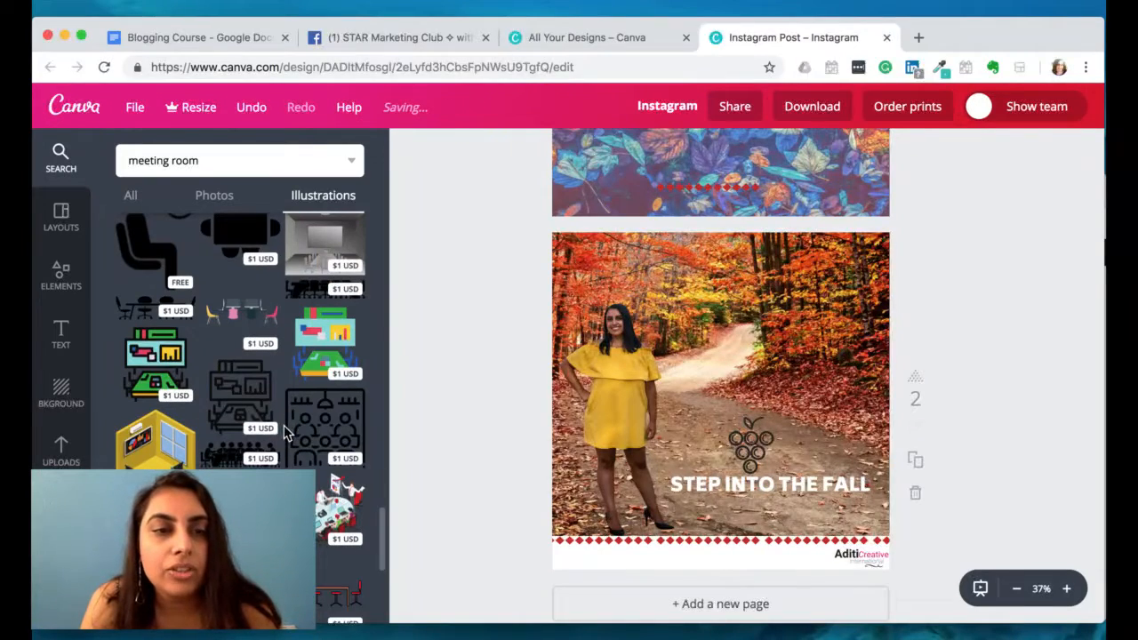
pyautogui.scroll(-5, 284, 425)
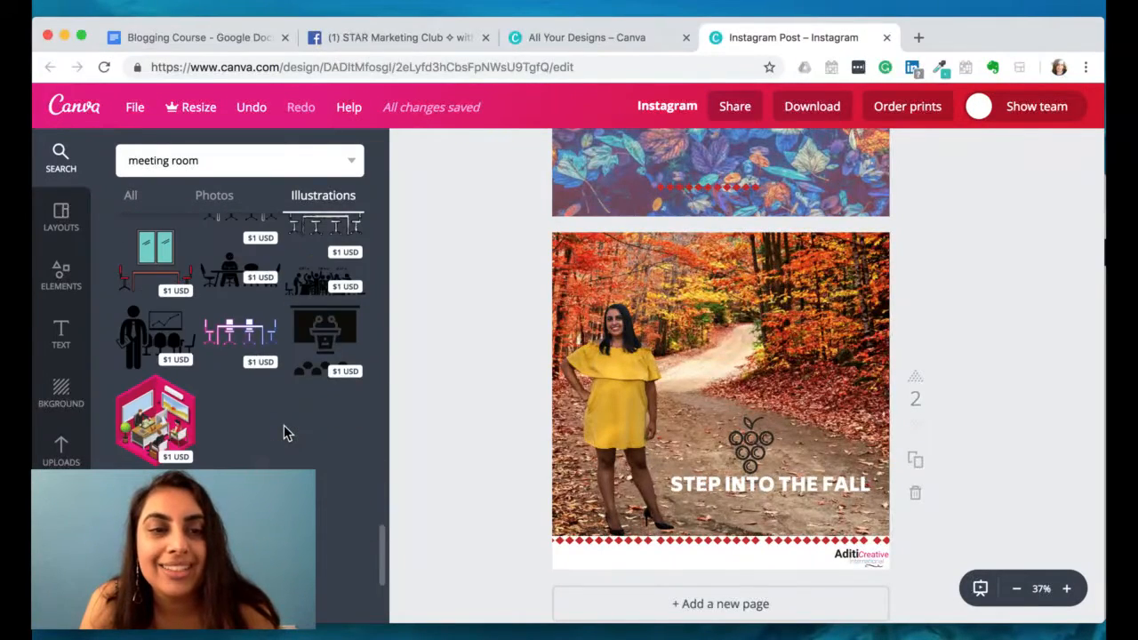
pyautogui.scroll(-10, 283, 424)
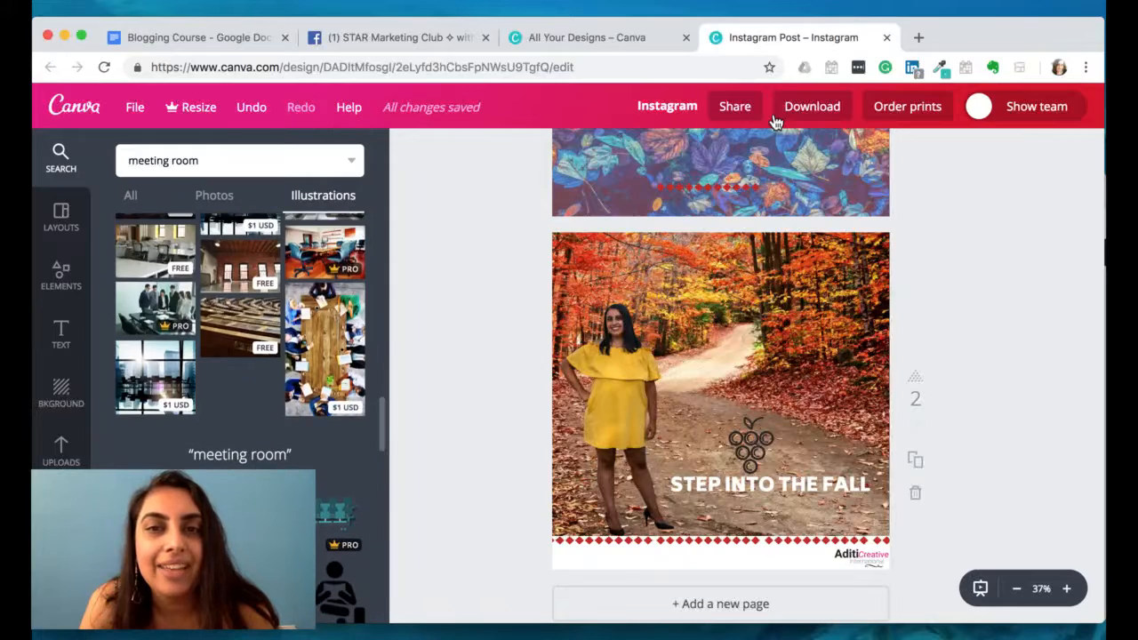
pyautogui.click(720, 186)
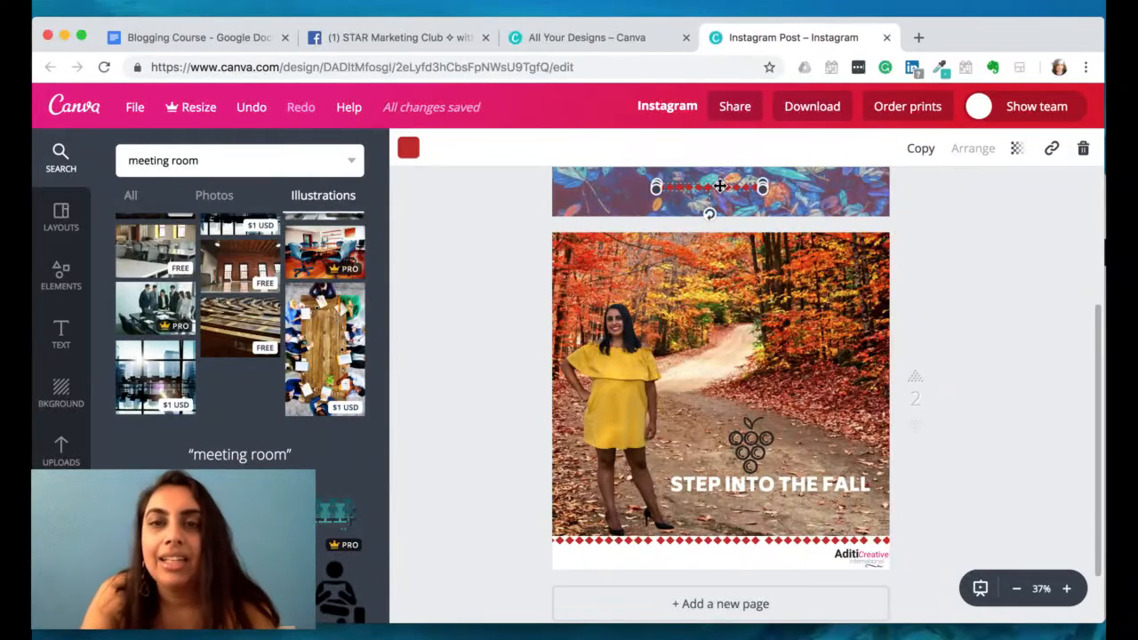
pyautogui.press('Delete')
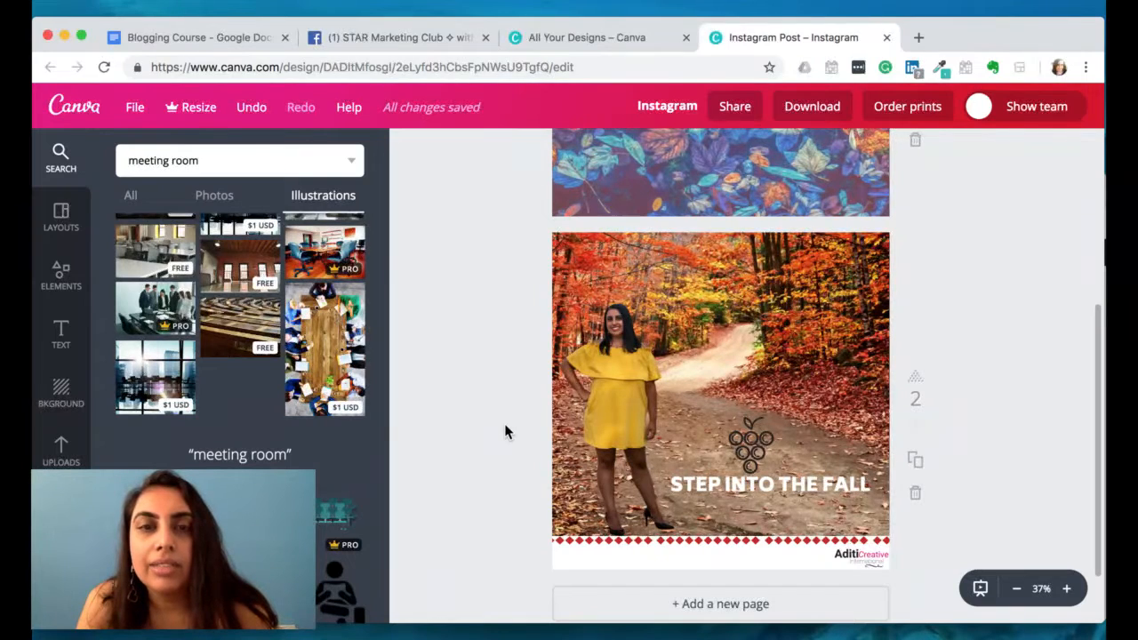
# Open the AditiCreative Instagram profile in a new browser tab
pyautogui.click(919, 41)
pyautogui.write('i')
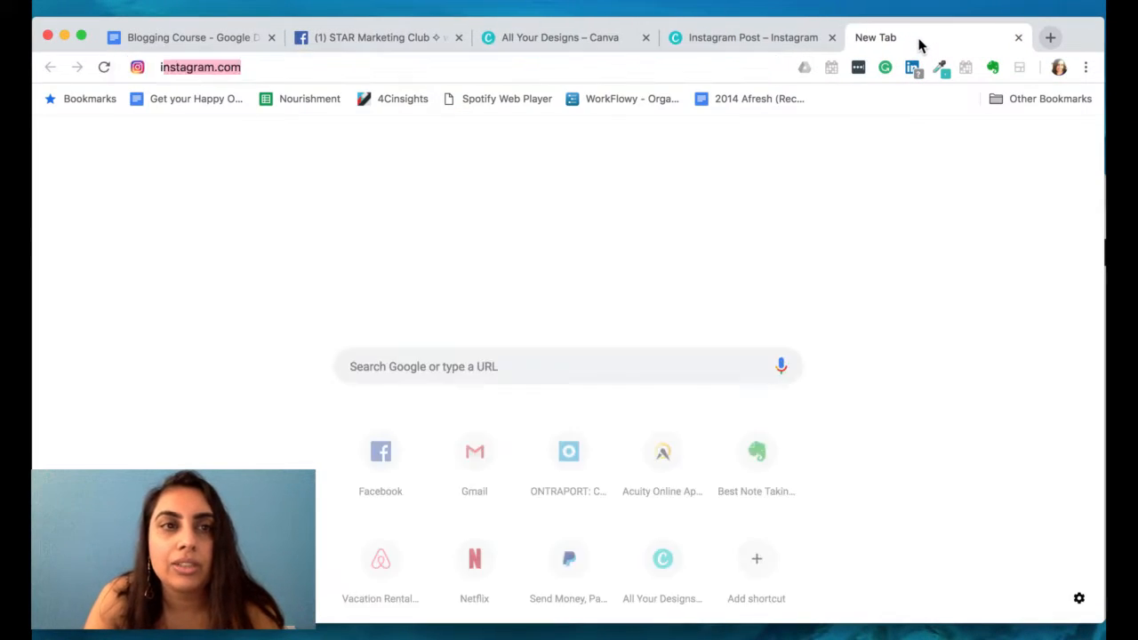
pyautogui.write('n')
pyautogui.press('Down')
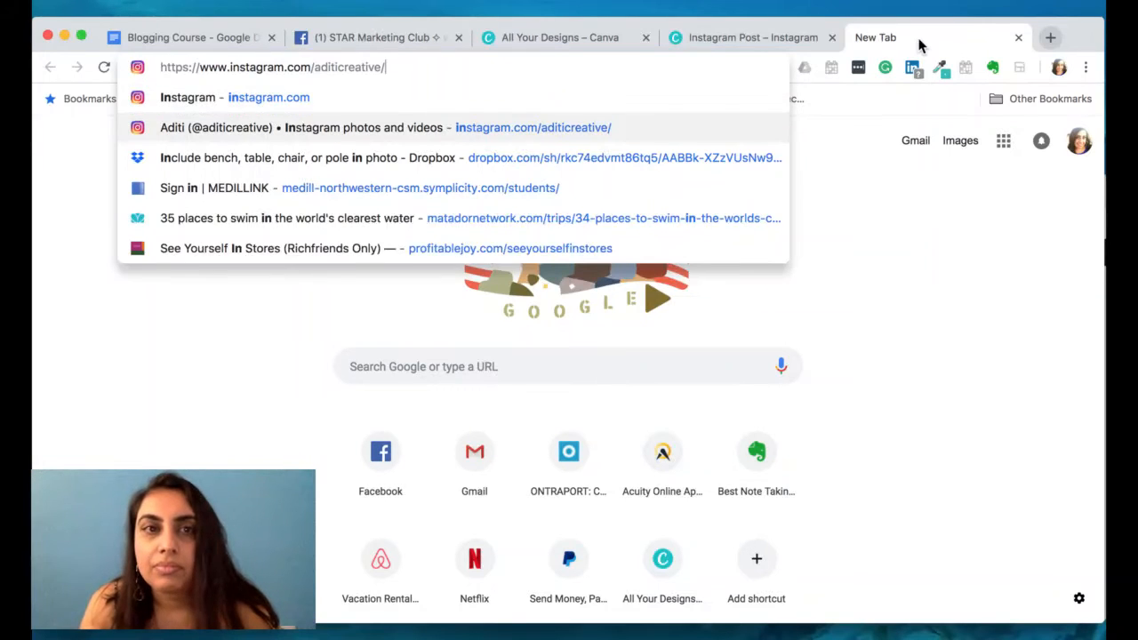
pyautogui.press('Return')
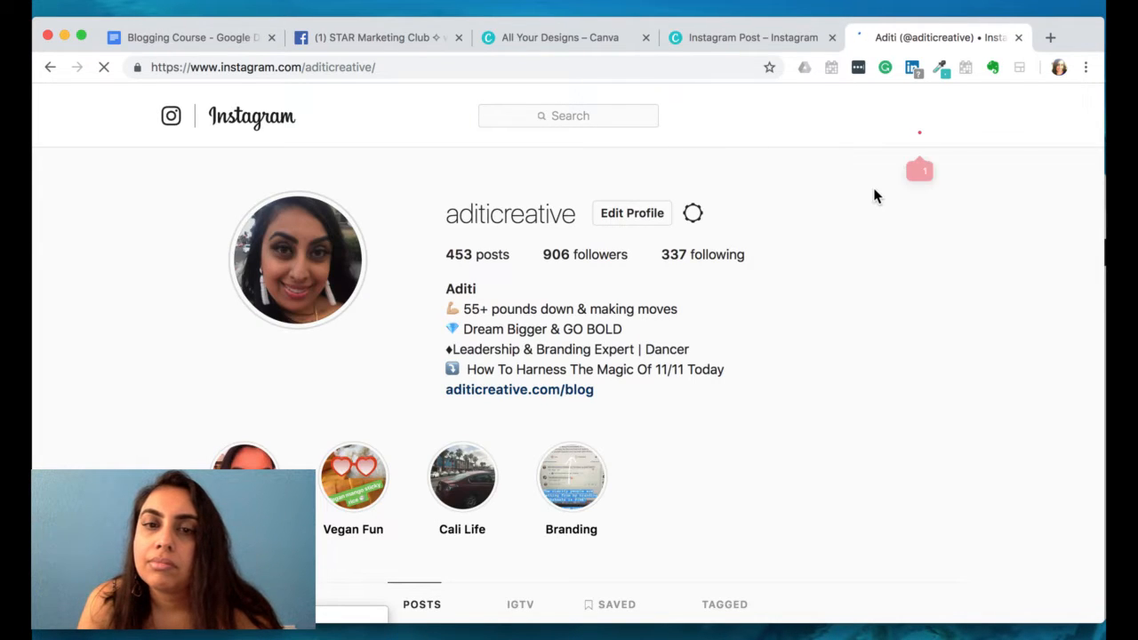
# View the "1111" leaf graphic post in the profile's posts and close it
pyautogui.scroll(-5, 823, 309)
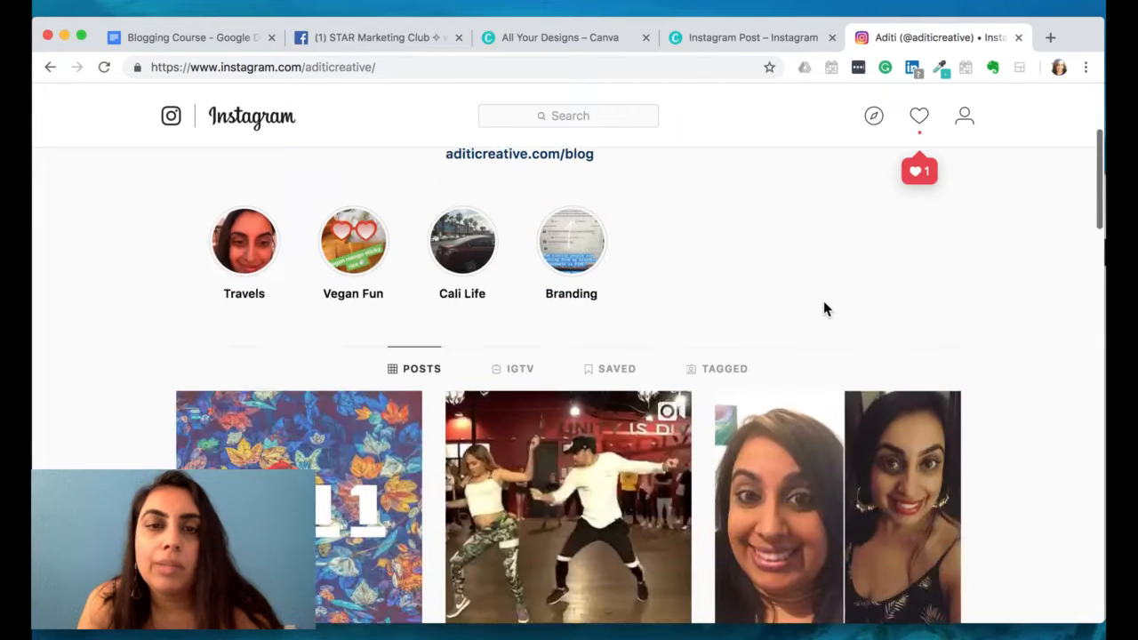
pyautogui.scroll(-3, 134, 459)
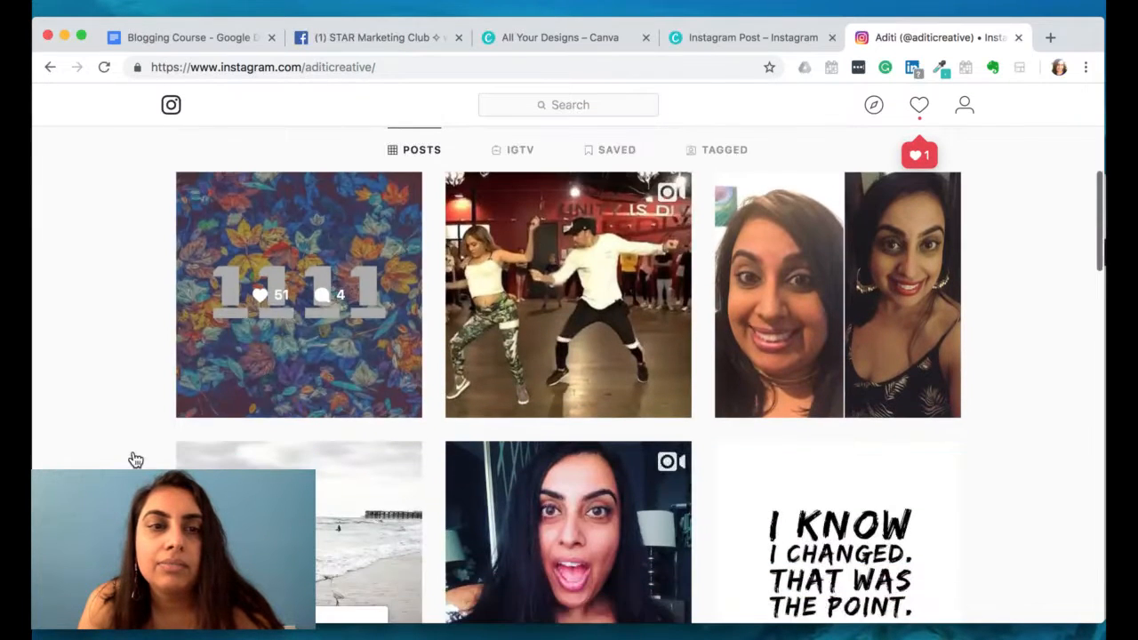
pyautogui.click(249, 257)
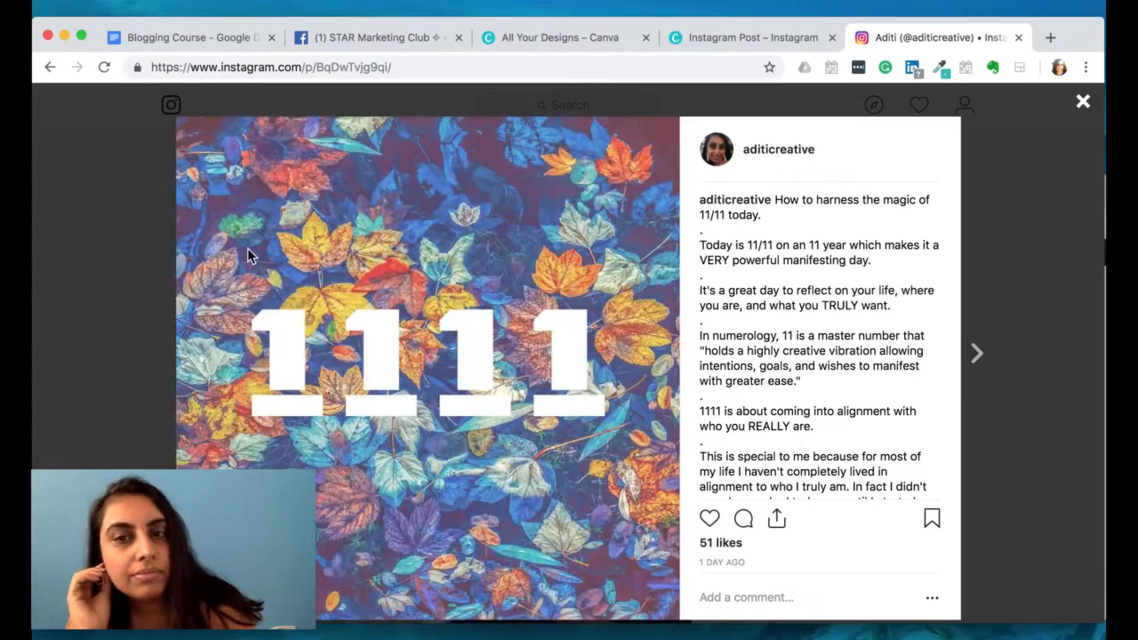
pyautogui.click(93, 296)
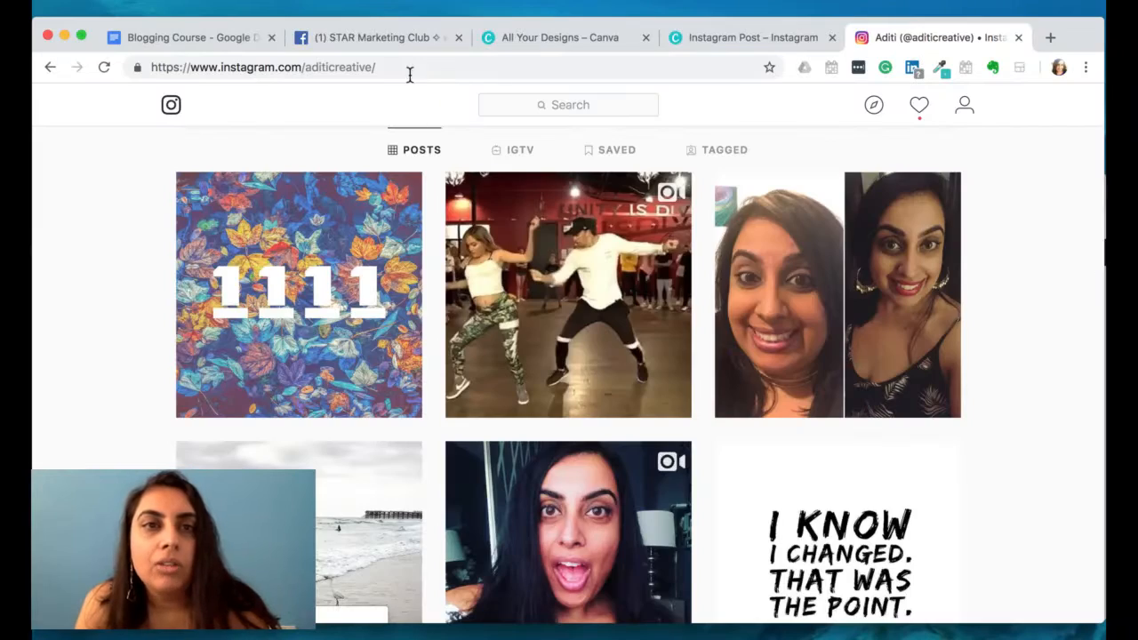
# Go to the aditicreative.com website in the same browser tab
pyautogui.click(402, 67)
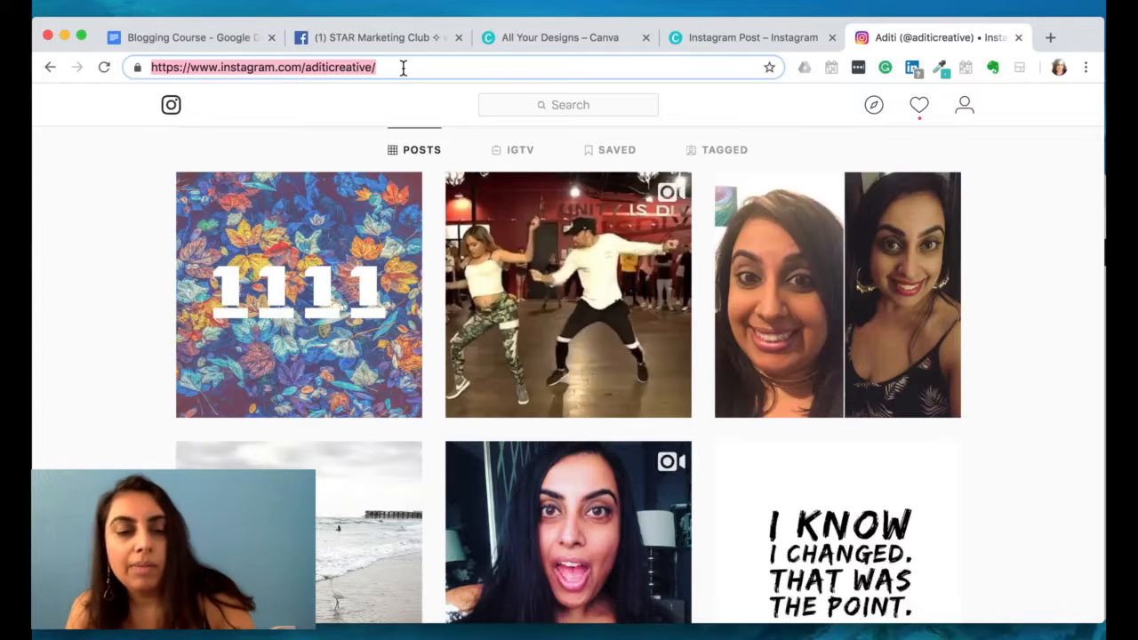
pyautogui.write('ad')
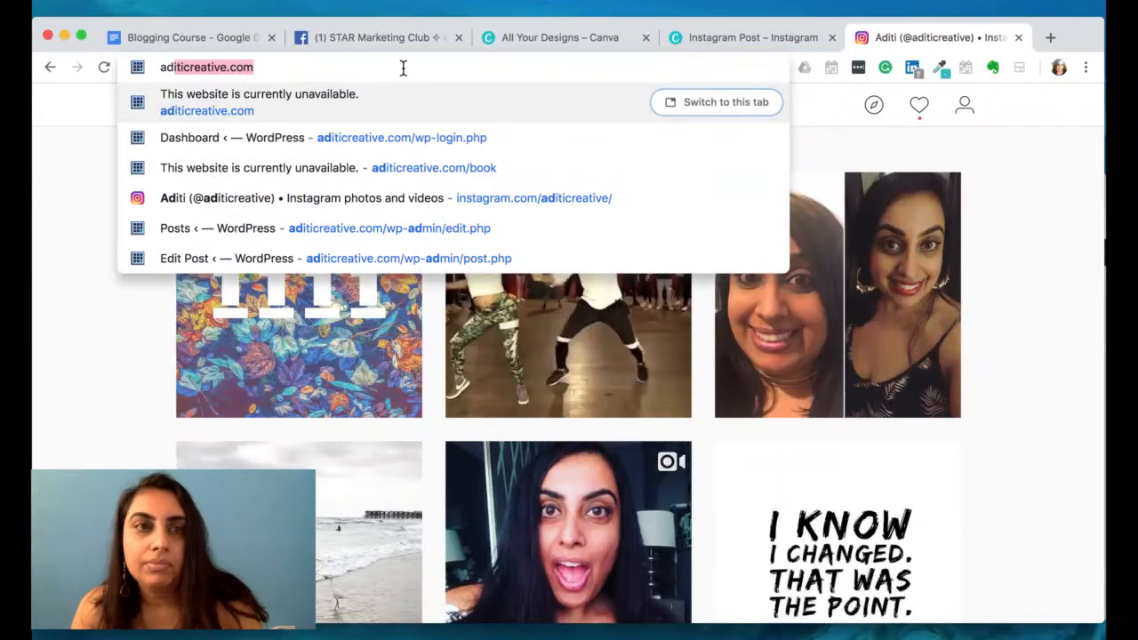
pyautogui.write('/')
pyautogui.press('BackSpace')
pyautogui.write('i')
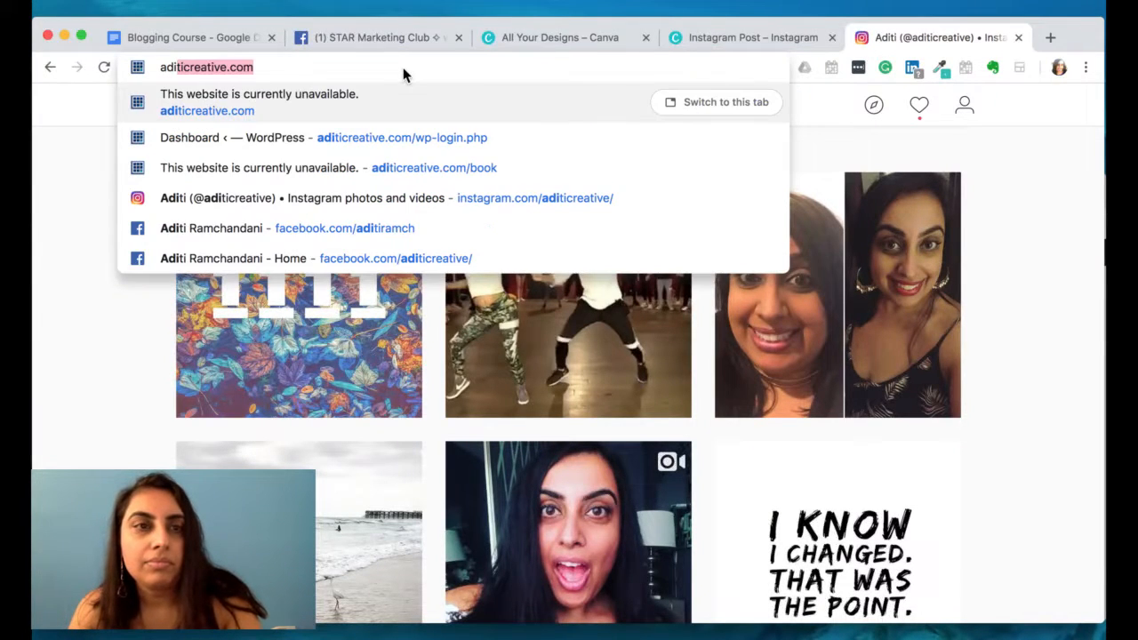
pyautogui.press('Return')
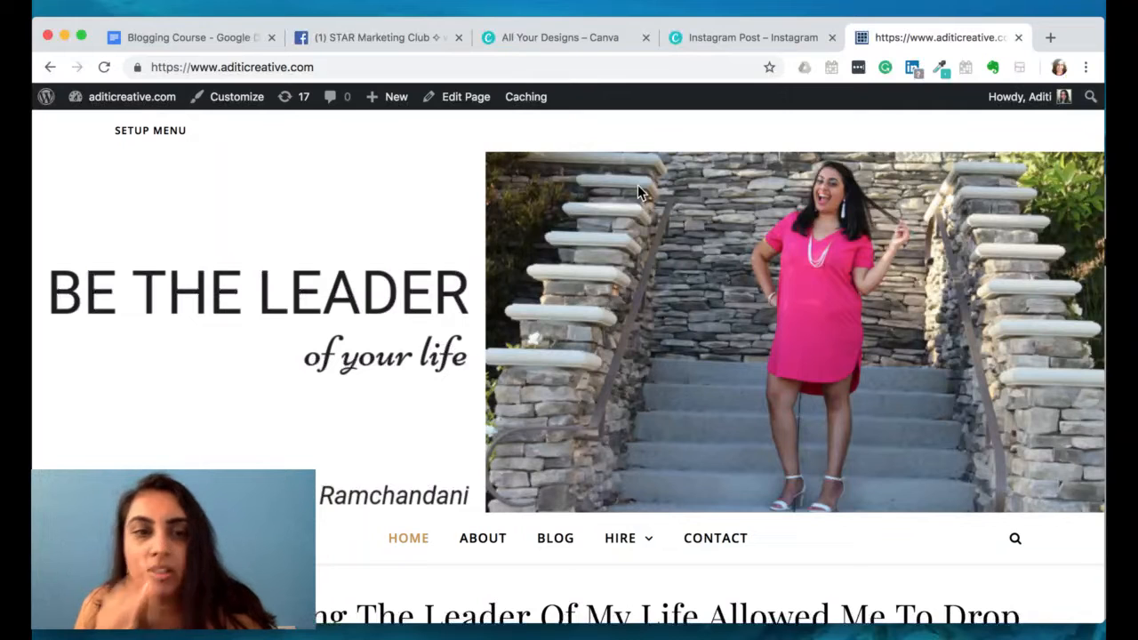
# Open the website's blog and its post "How To Harness The Magic Of 11/11 Today"
pyautogui.scroll(-3, 618, 333)
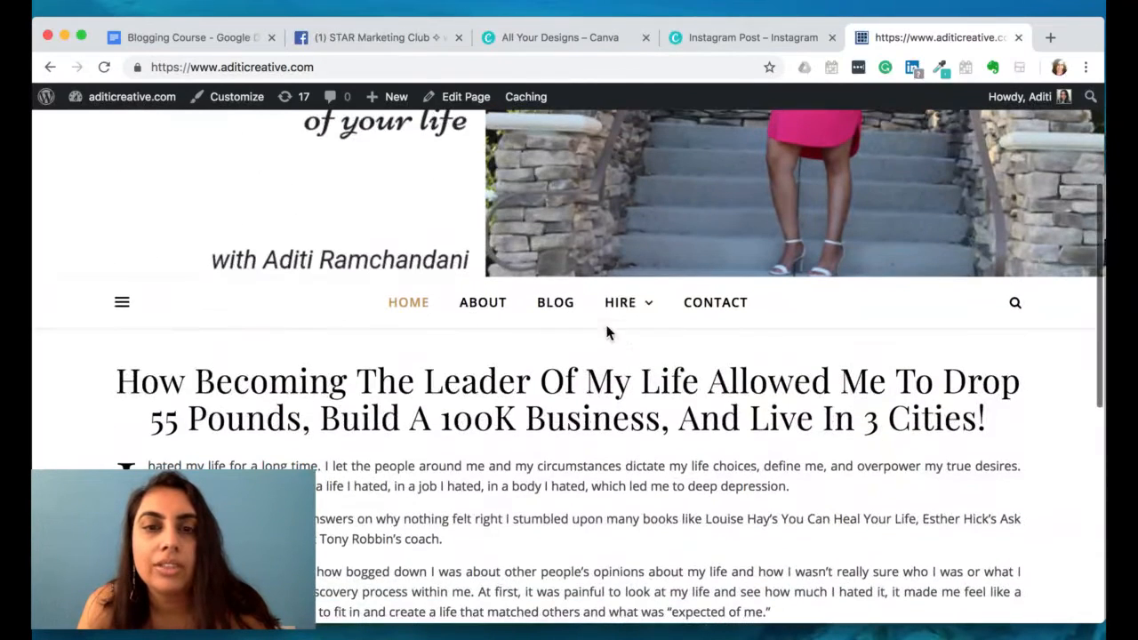
pyautogui.click(560, 305)
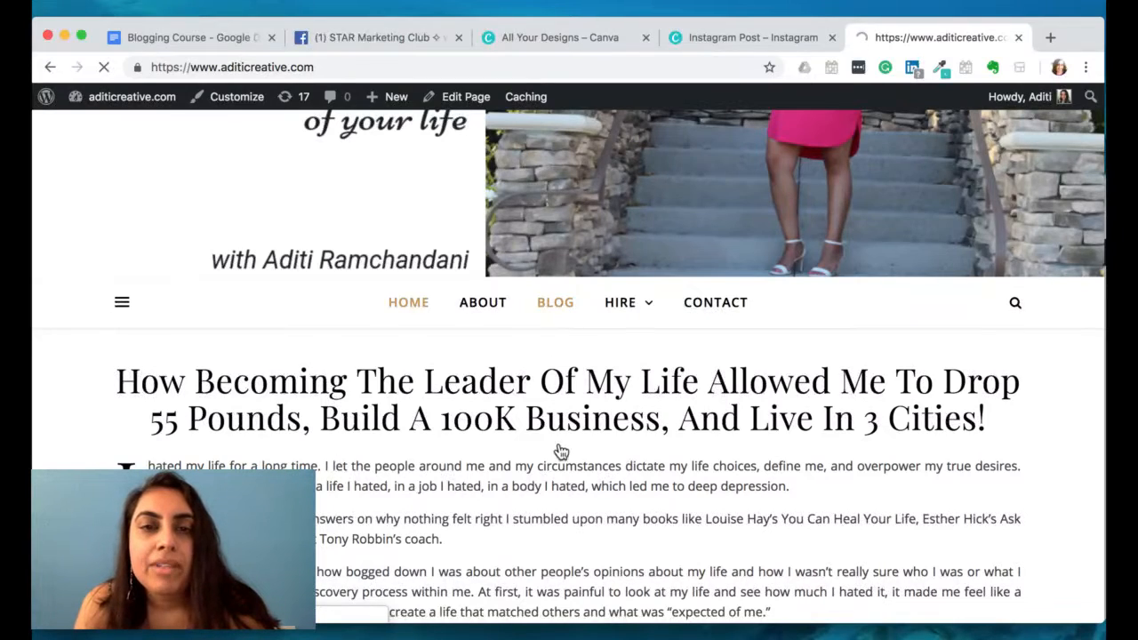
pyautogui.scroll(-5, 558, 450)
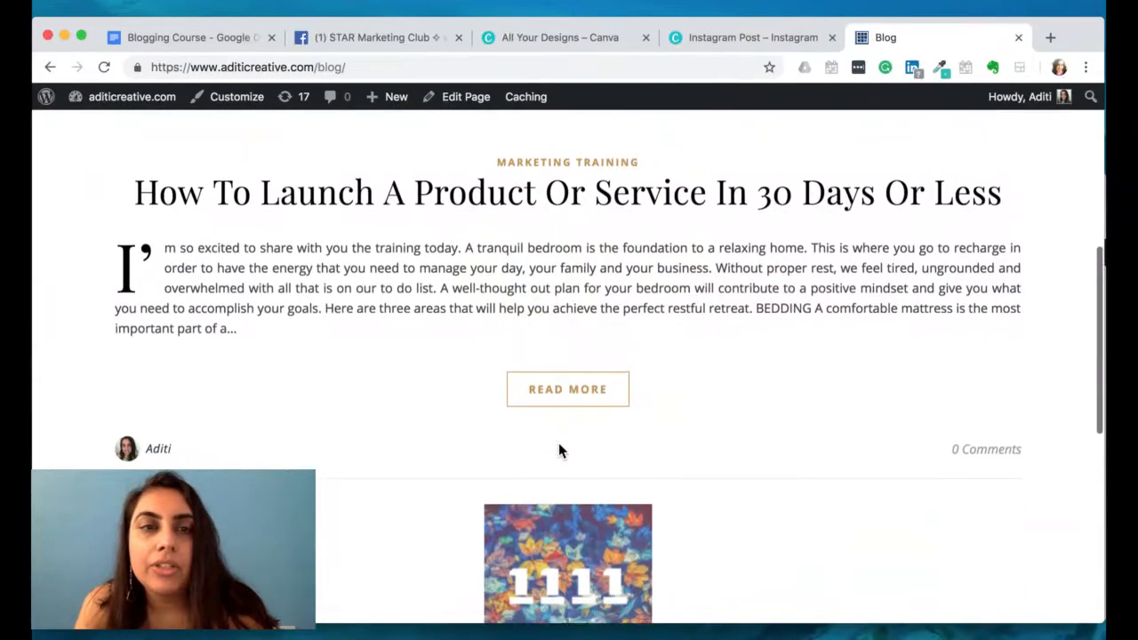
pyautogui.scroll(-3, 558, 451)
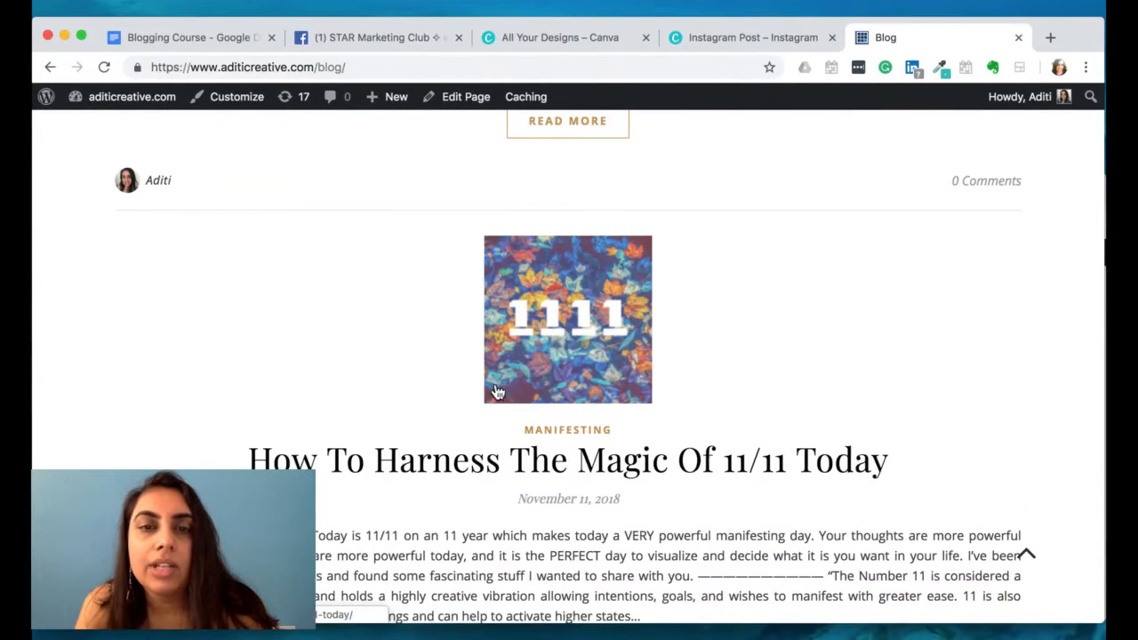
pyautogui.click(583, 358)
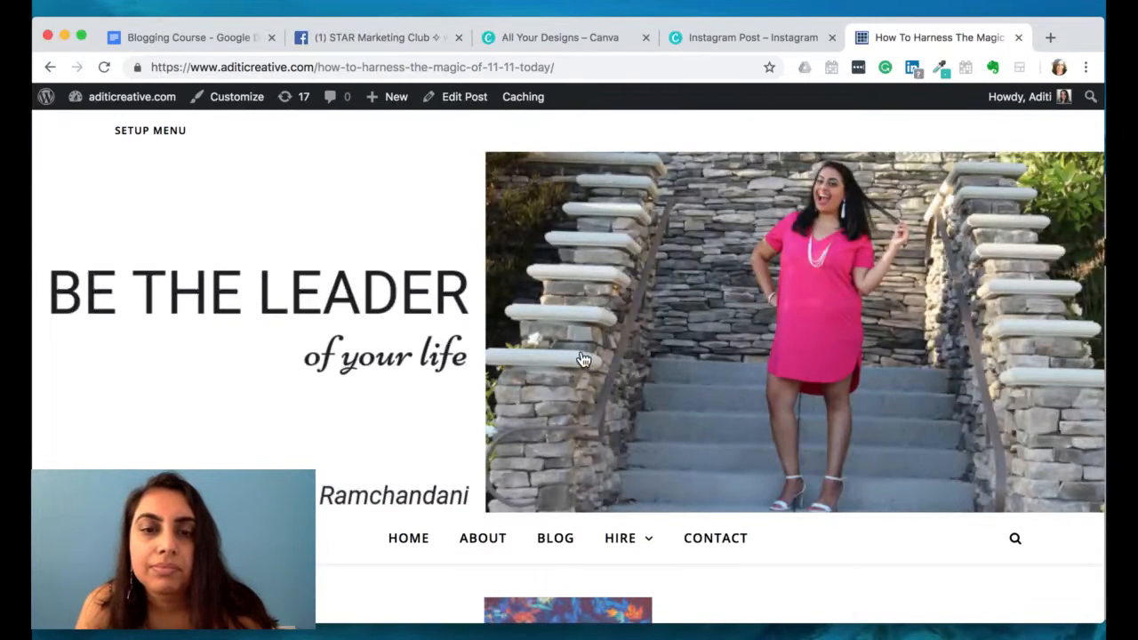
# View the 1111 graphic in the blog post and the "Got Marketing?" cover graphic of the STAR Marketing Club Facebook group
pyautogui.scroll(-5, 583, 358)
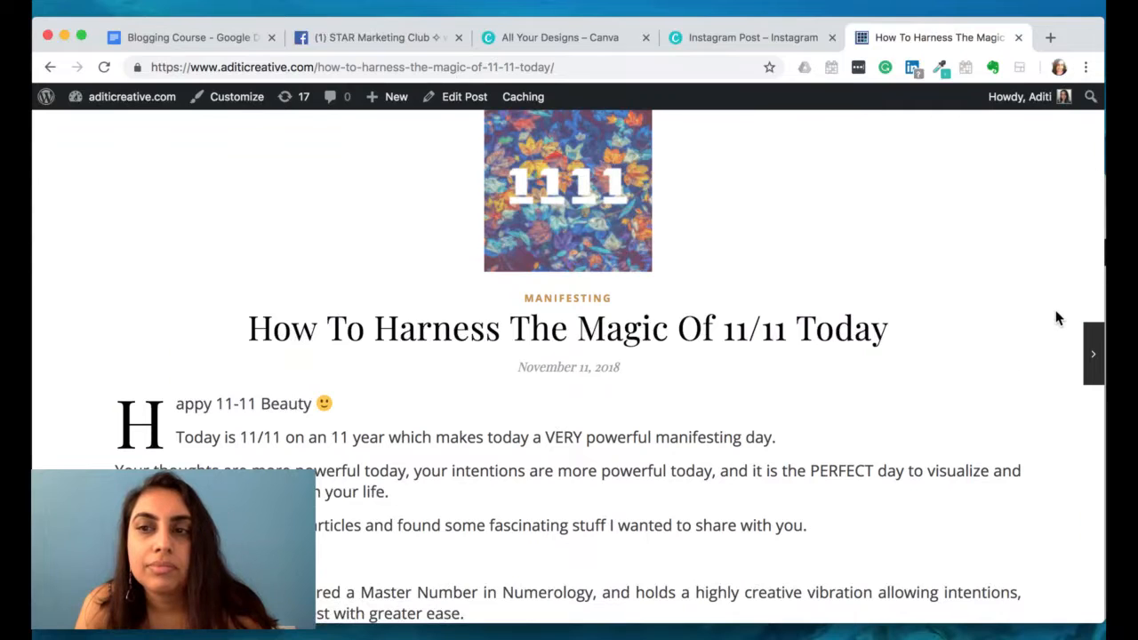
pyautogui.click(807, 264)
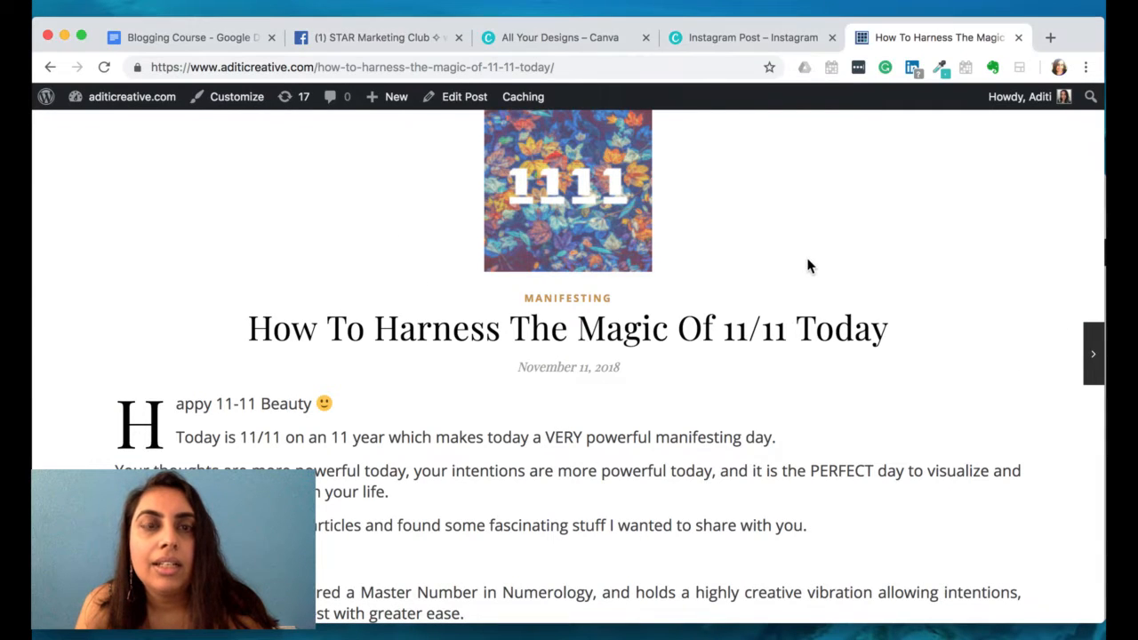
pyautogui.click(390, 36)
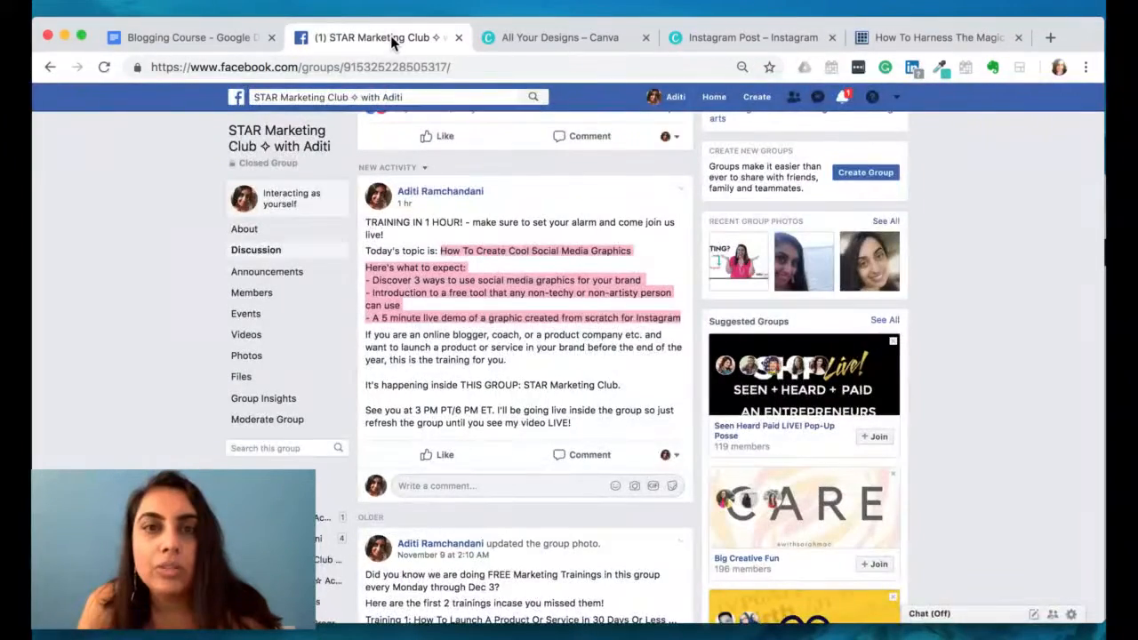
pyautogui.scroll(10, 138, 348)
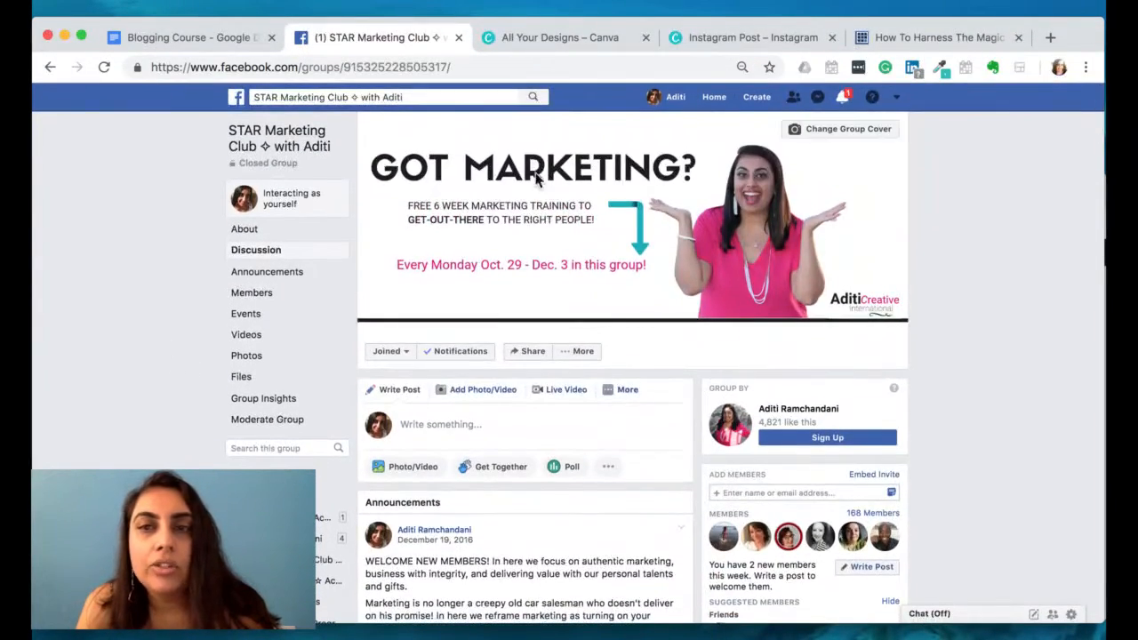
# Open the AditiCreative Facebook business page and view the shared 11/11 blog post with its leaf graphic
pyautogui.click(237, 100)
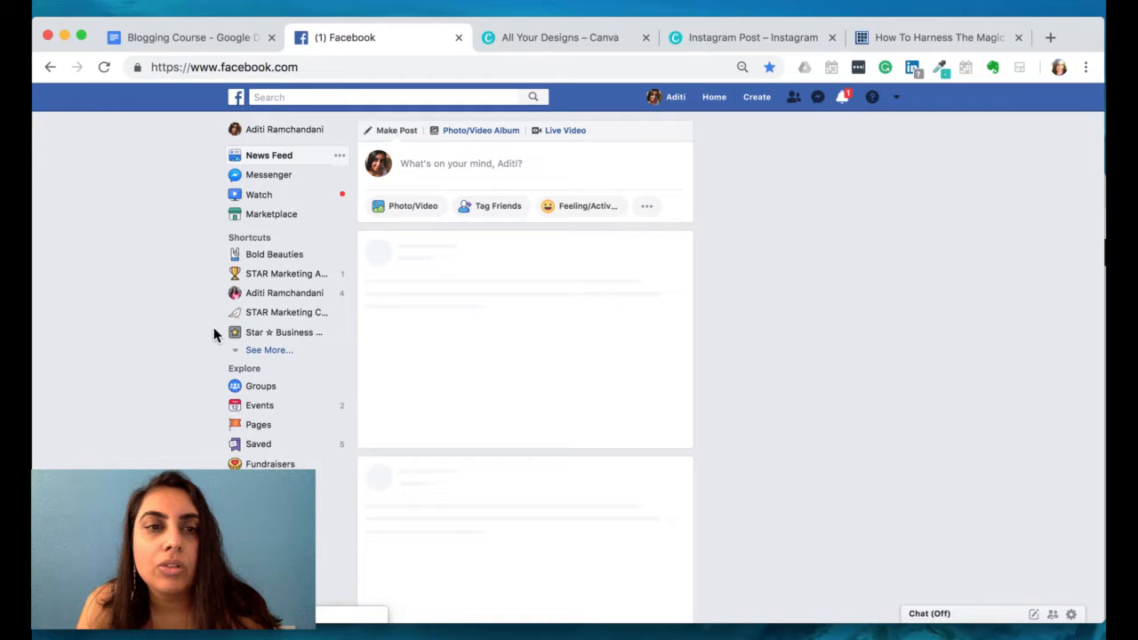
pyautogui.click(265, 296)
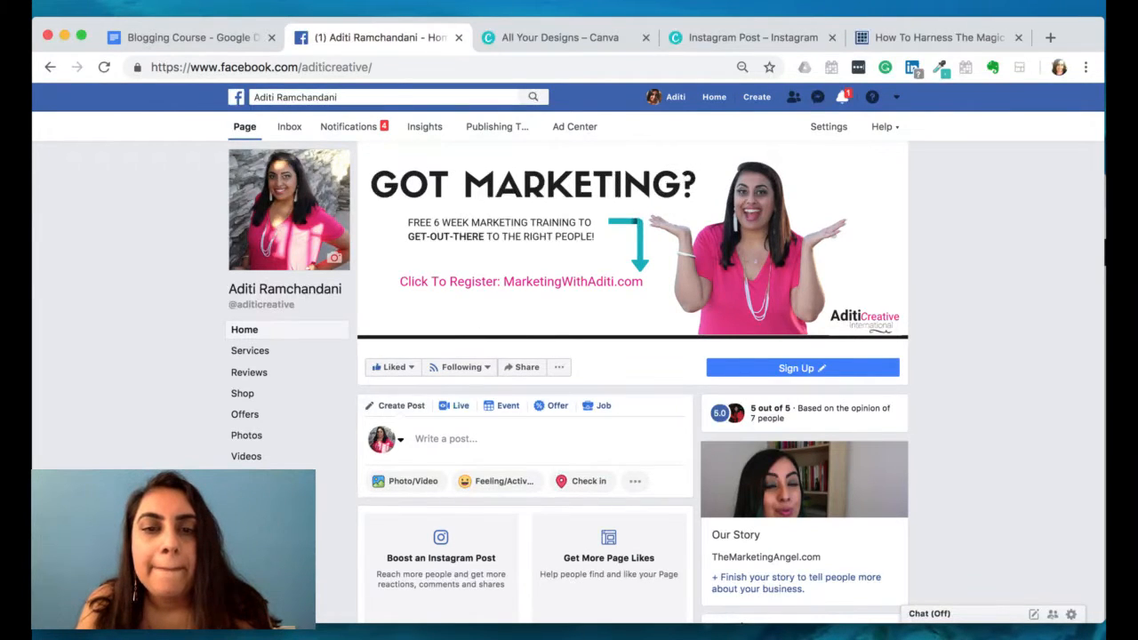
pyautogui.scroll(-15, 314, 502)
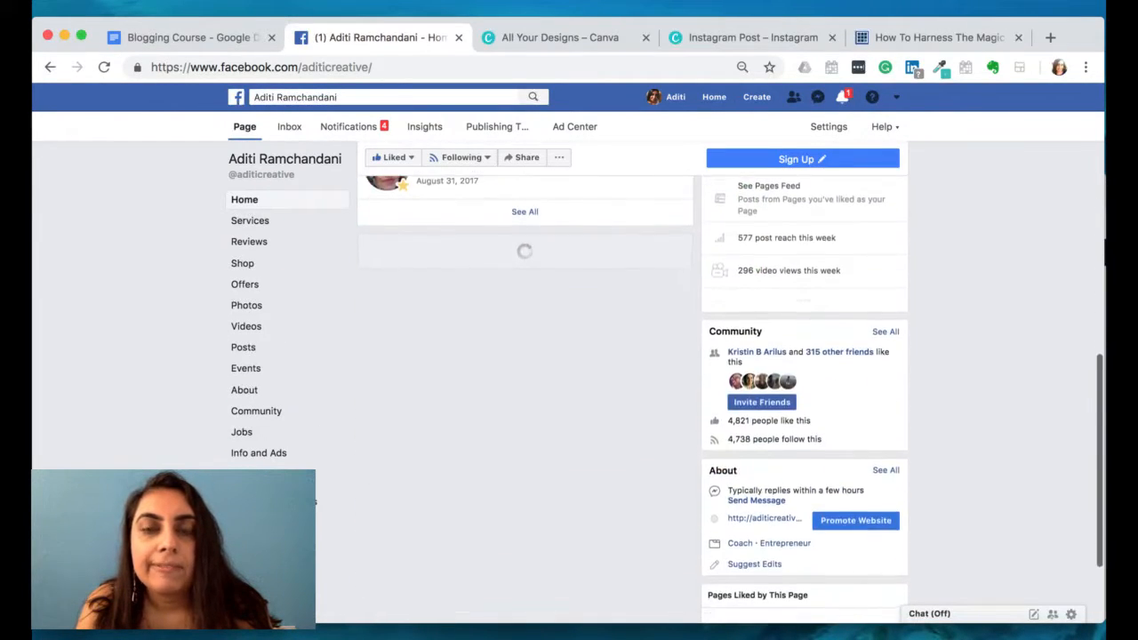
pyautogui.scroll(-10, 314, 502)
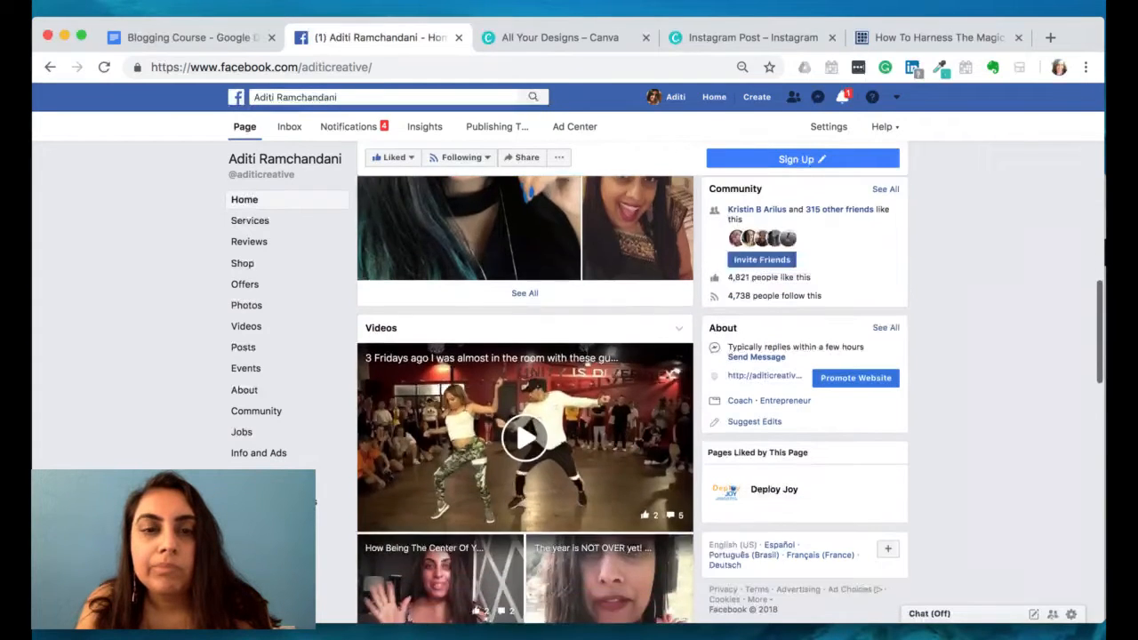
pyautogui.scroll(-1, 314, 501)
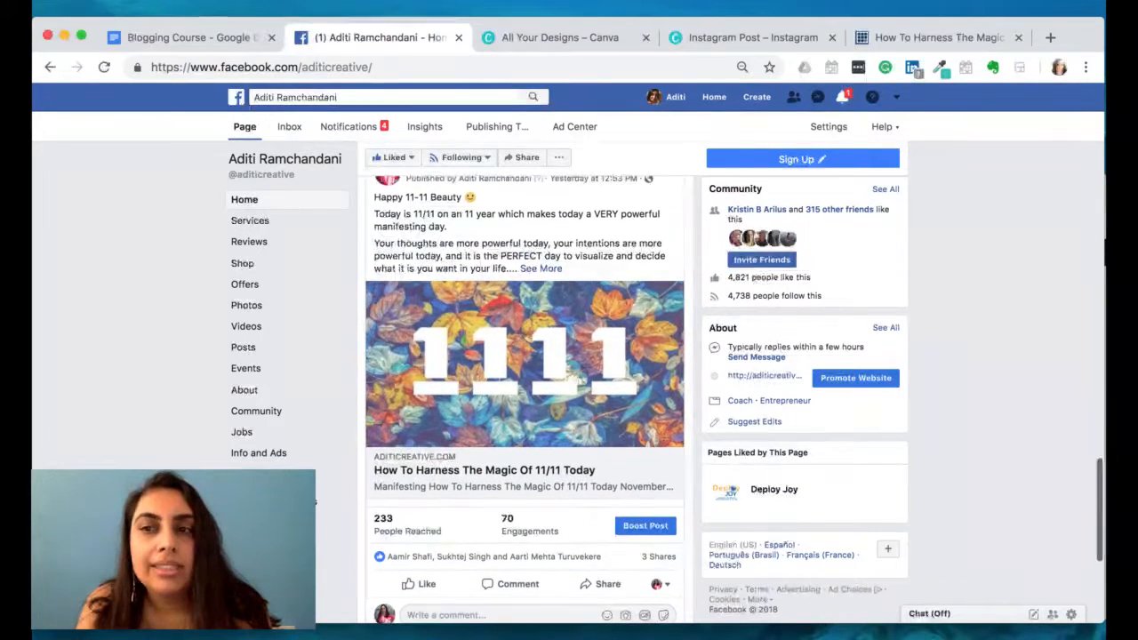
pyautogui.scroll(-4, 314, 500)
pyautogui.scroll(-1, 314, 500)
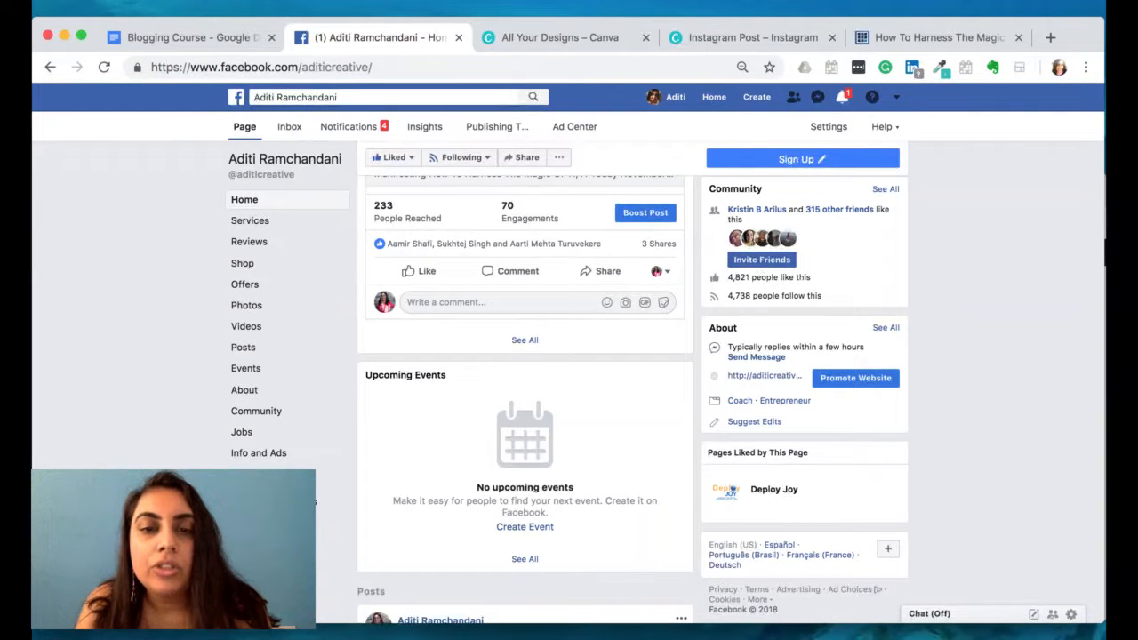
# Find the "Got Marketing?" training graphic among the Facebook page's posts, view it enlarged and close it
pyautogui.scroll(-15, 314, 502)
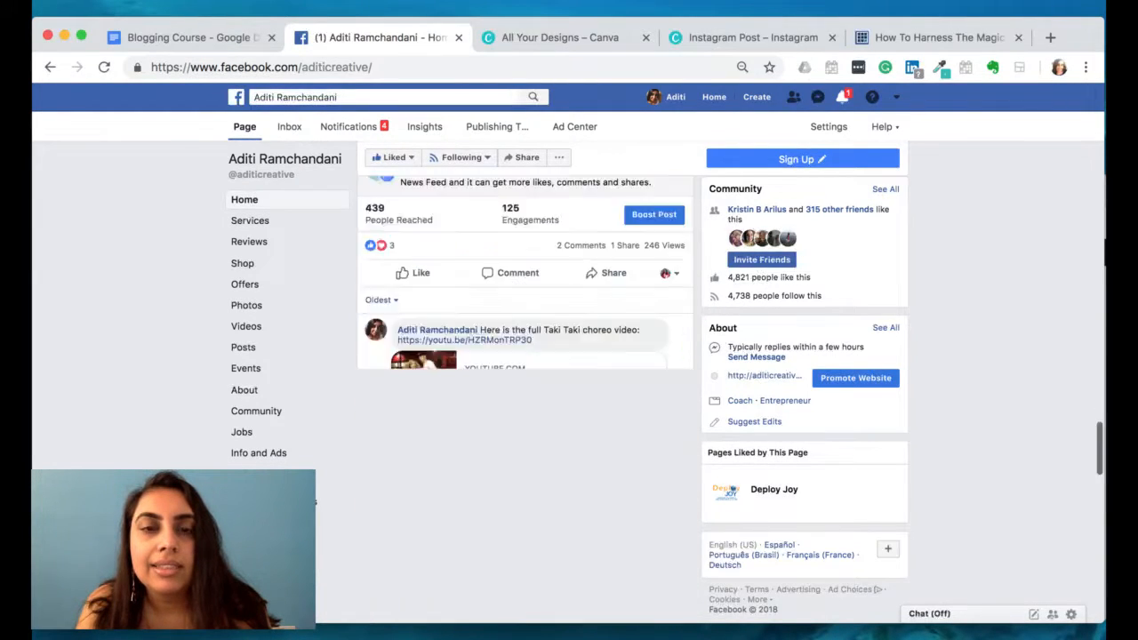
pyautogui.scroll(-15, 314, 501)
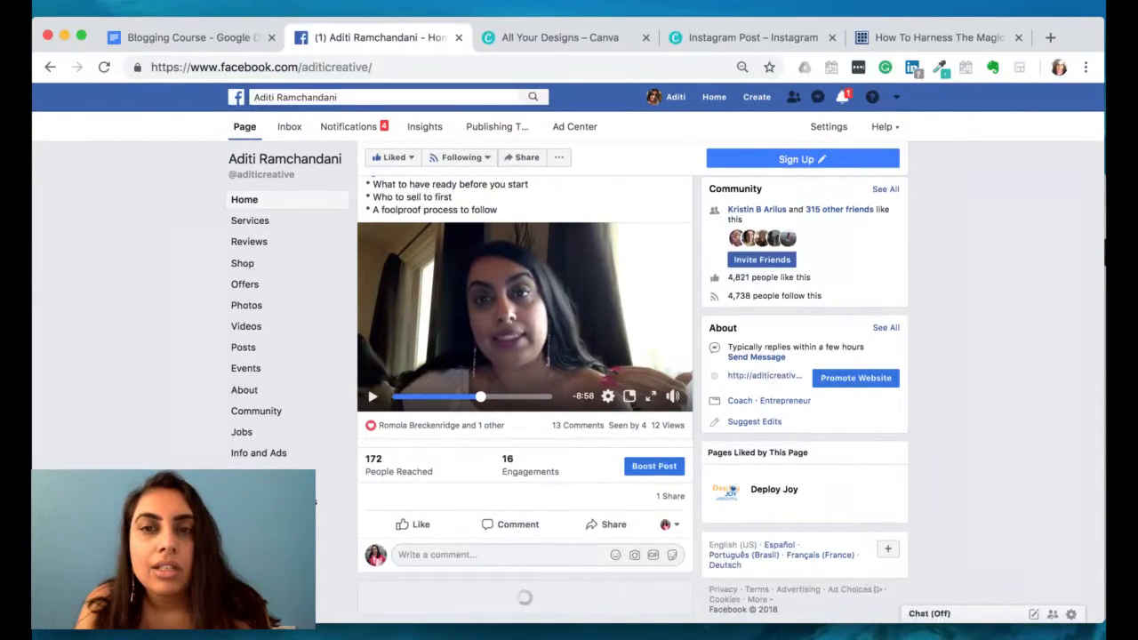
pyautogui.scroll(-10, 314, 501)
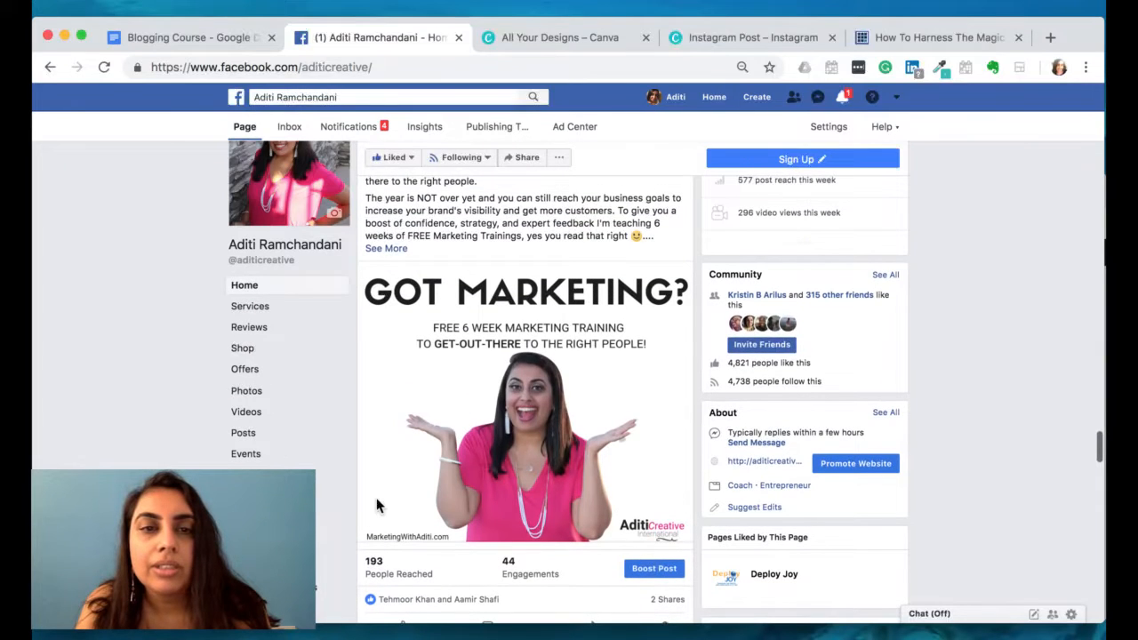
pyautogui.click(424, 503)
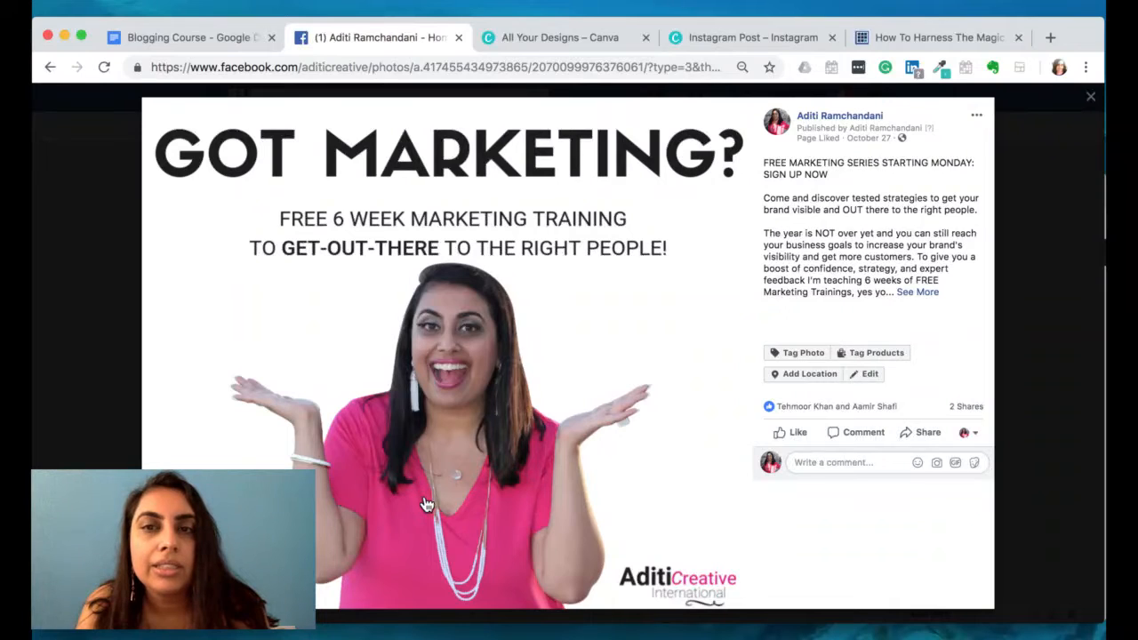
pyautogui.click(90, 454)
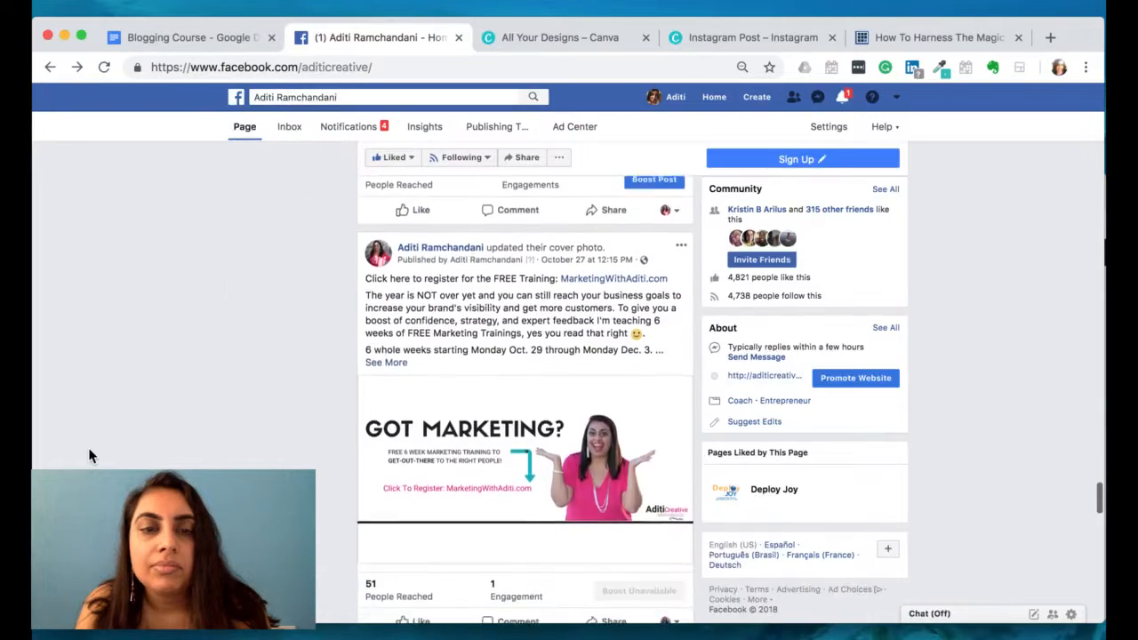
pyautogui.scroll(-9, 89, 455)
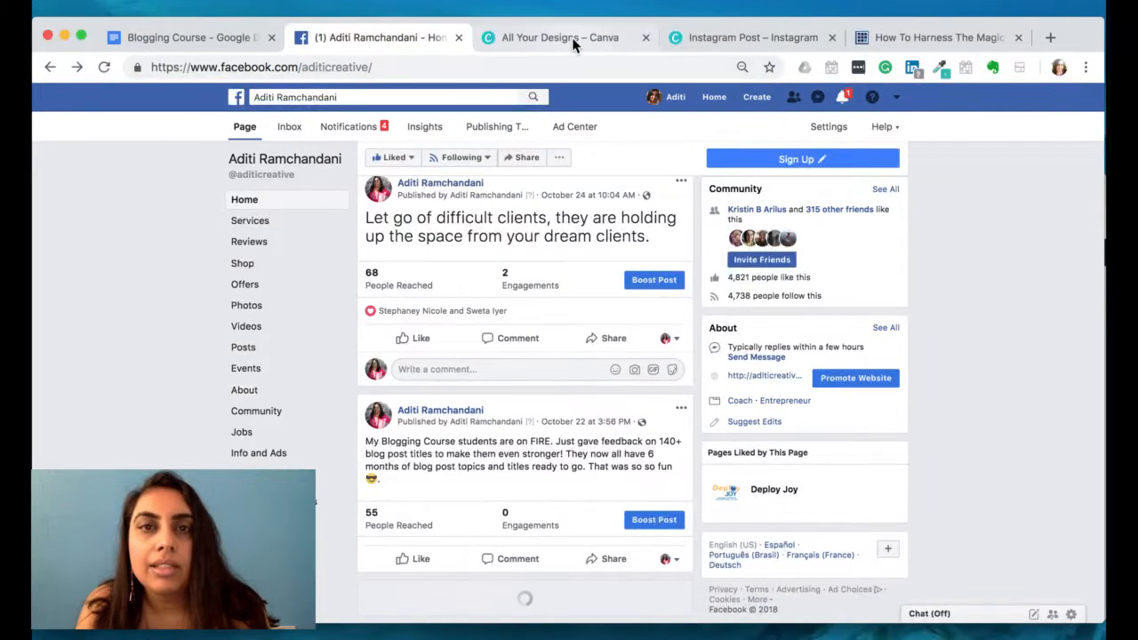
# Switch to Canva's design overview and find the "Dance with Aditi" graphic in the MarketingwithAditi design
pyautogui.click(572, 37)
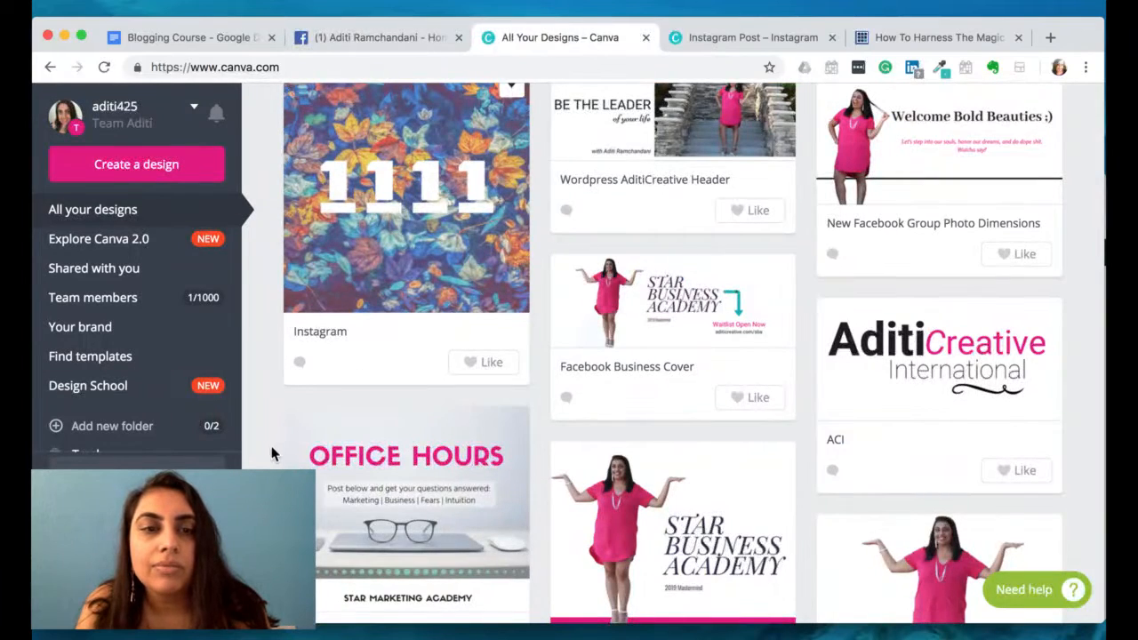
pyautogui.scroll(-5, 270, 447)
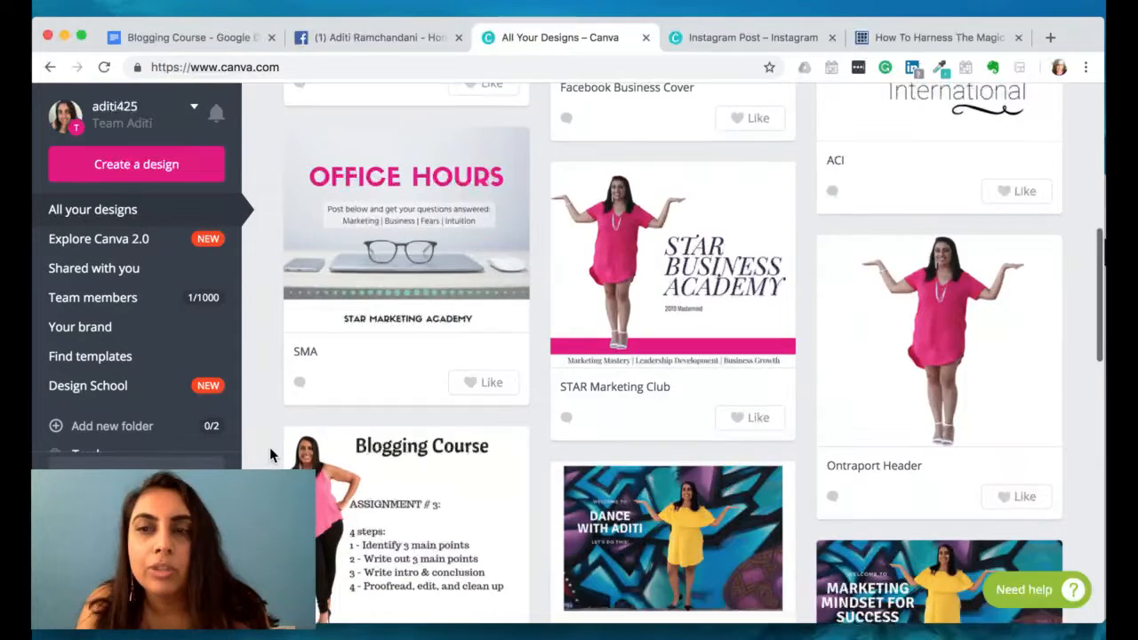
pyautogui.scroll(-3, 269, 447)
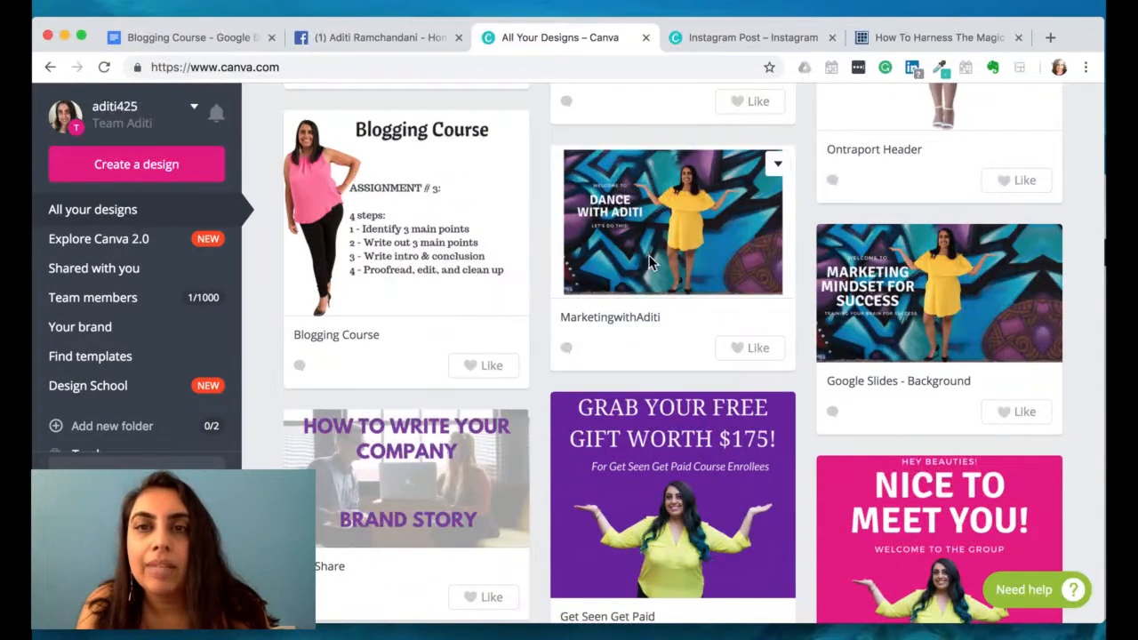
# Open the dancewithaditi.com signup page in the browser tab that holds the 11/11 blog post
pyautogui.click(790, 39)
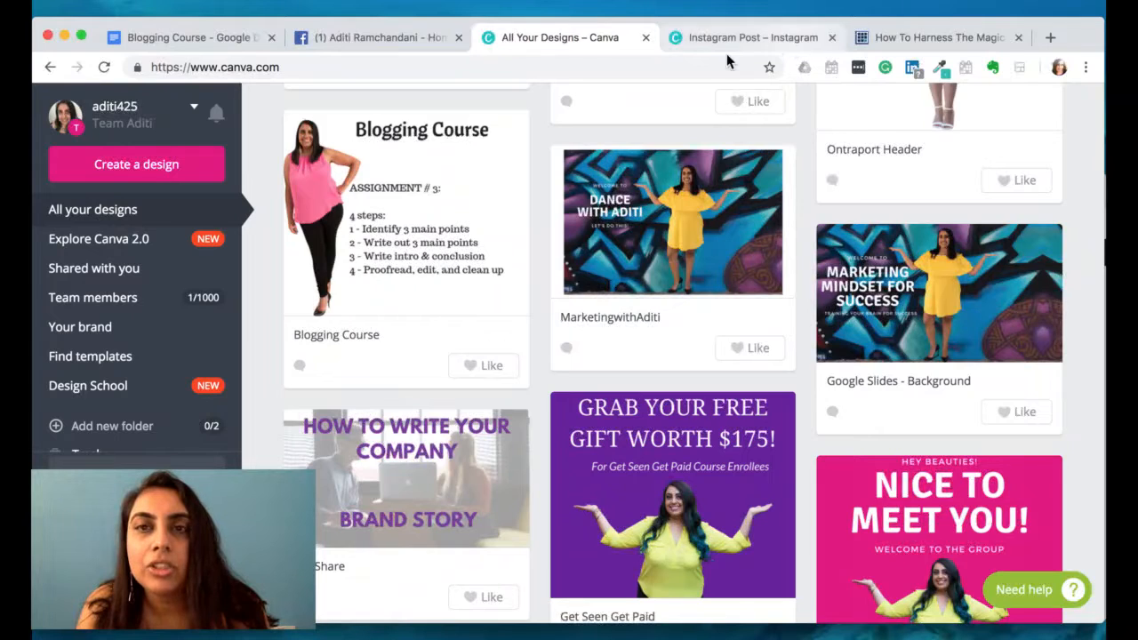
pyautogui.click(673, 71)
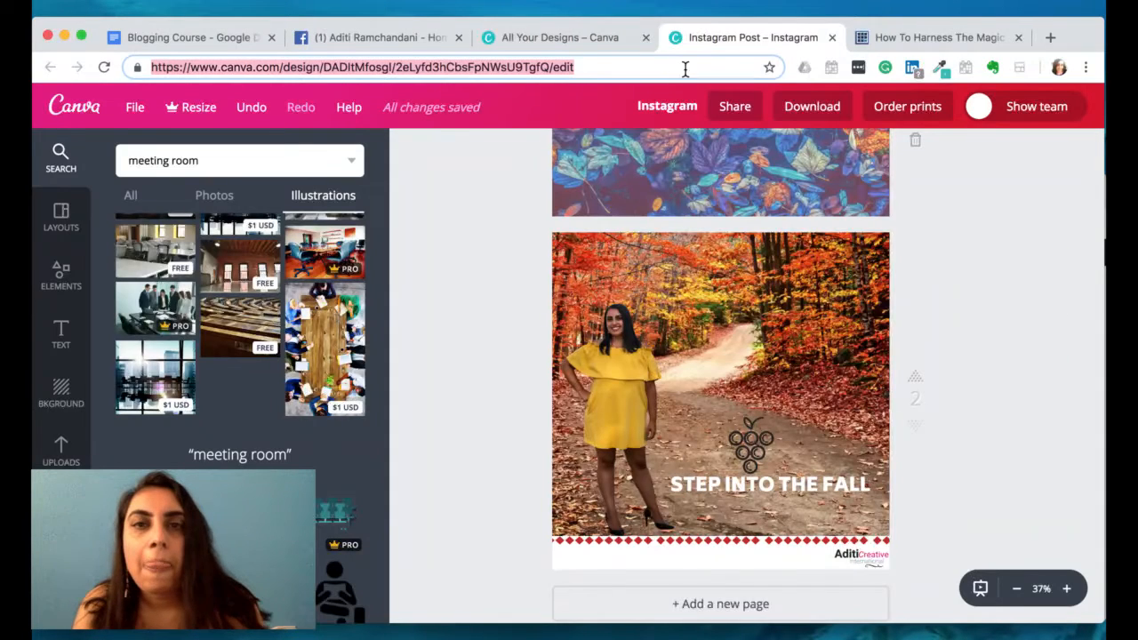
pyautogui.click(912, 39)
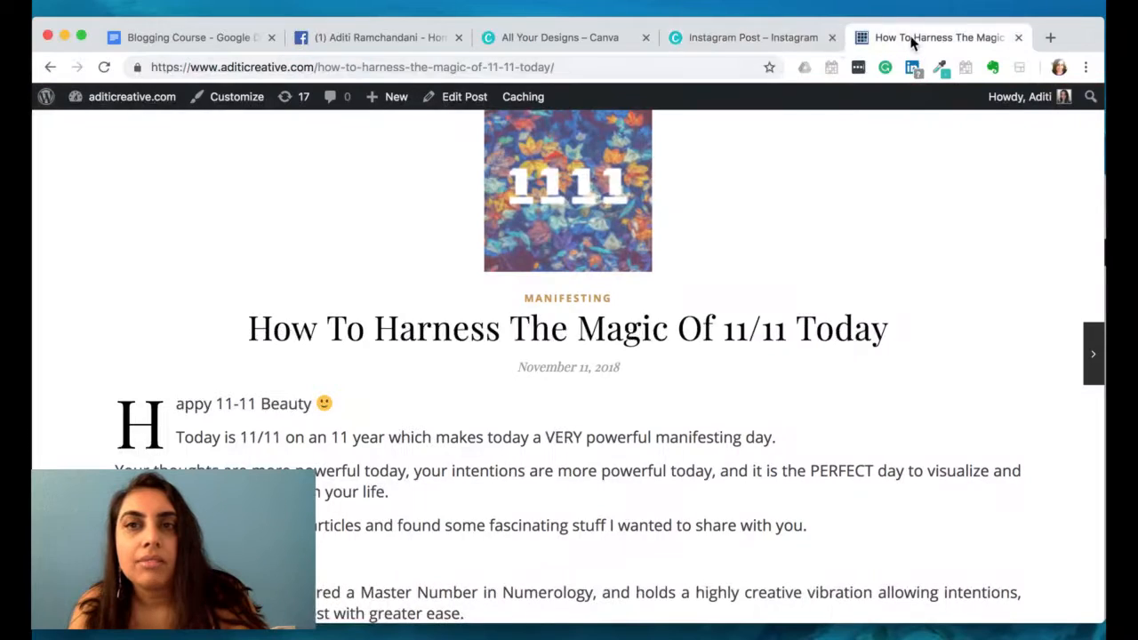
pyautogui.click(696, 70)
pyautogui.write('danc')
pyautogui.press('Return')
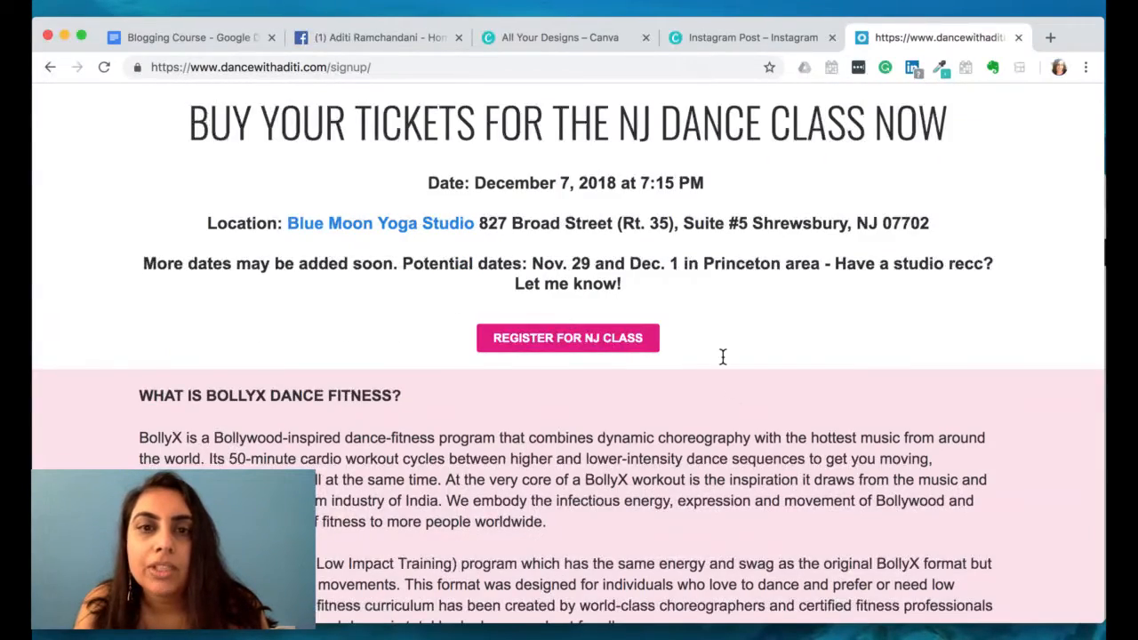
# Examine how the "Dance with Aditi" banner graphic is used on the dance class signup page
pyautogui.scroll(-20, 730, 400)
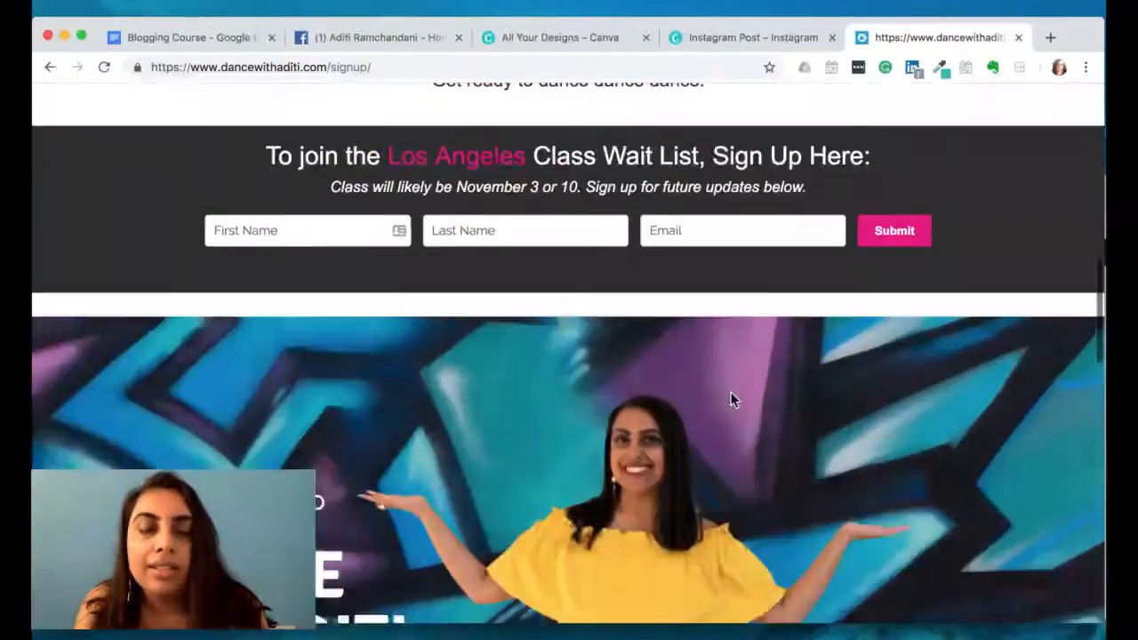
pyautogui.scroll(3, 730, 400)
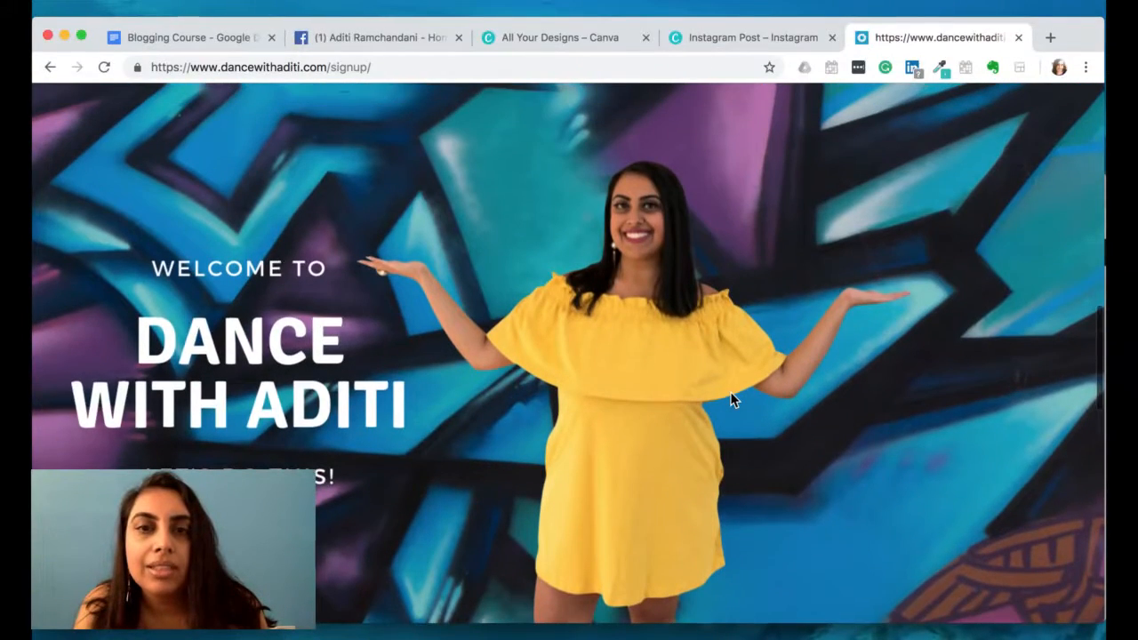
pyautogui.scroll(-1, 730, 399)
pyautogui.scroll(-10, 729, 400)
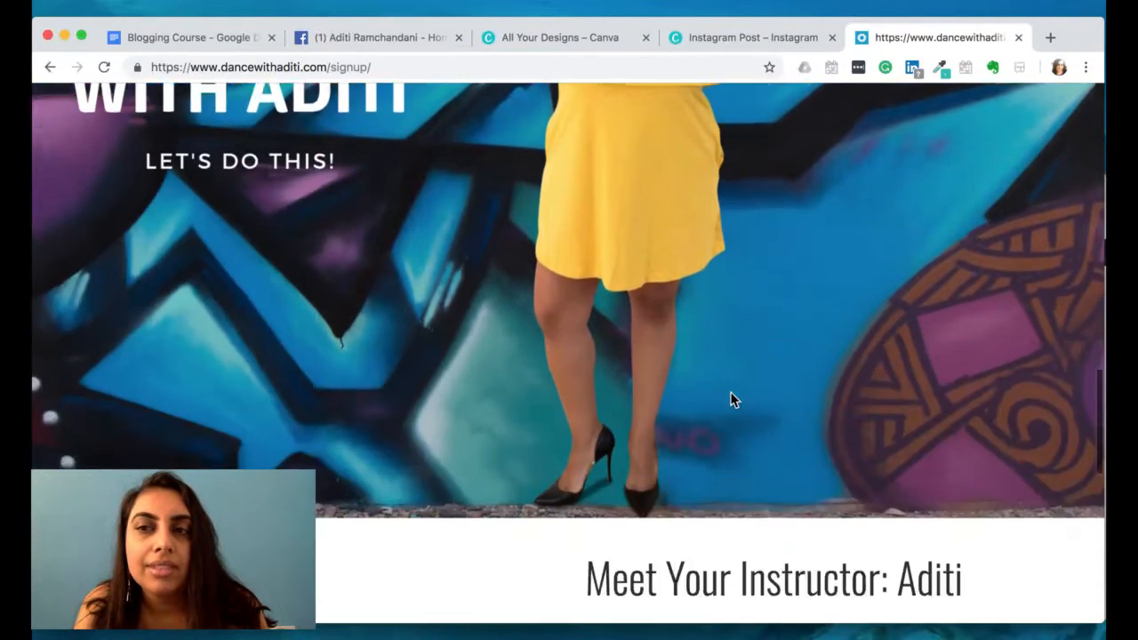
pyautogui.scroll(-5, 730, 393)
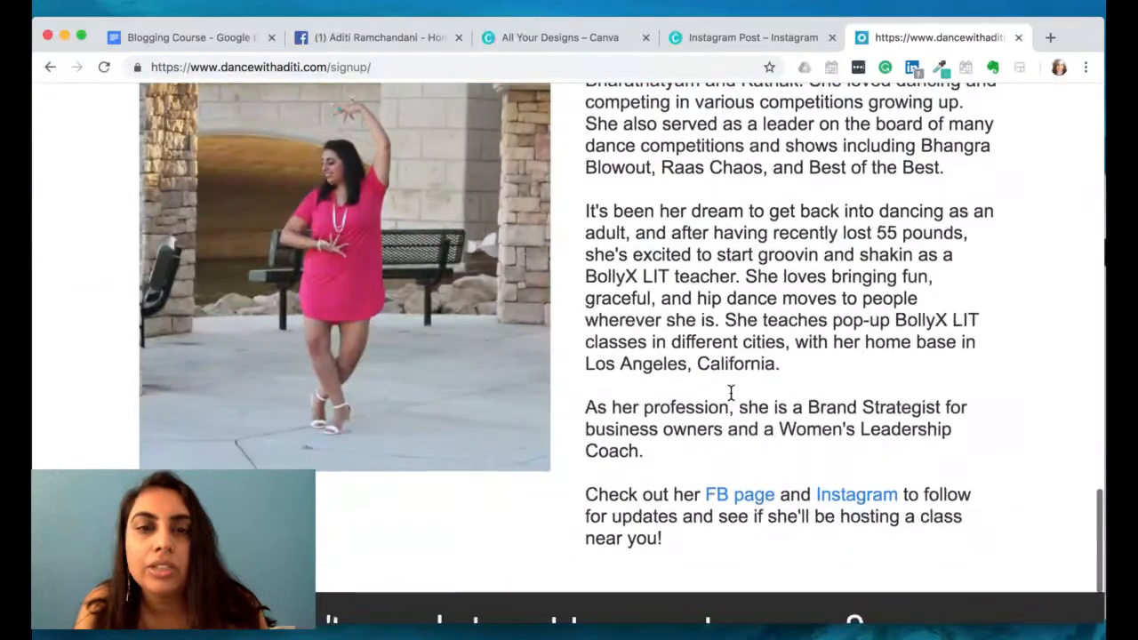
pyautogui.scroll(15, 730, 395)
pyautogui.scroll(3, 729, 399)
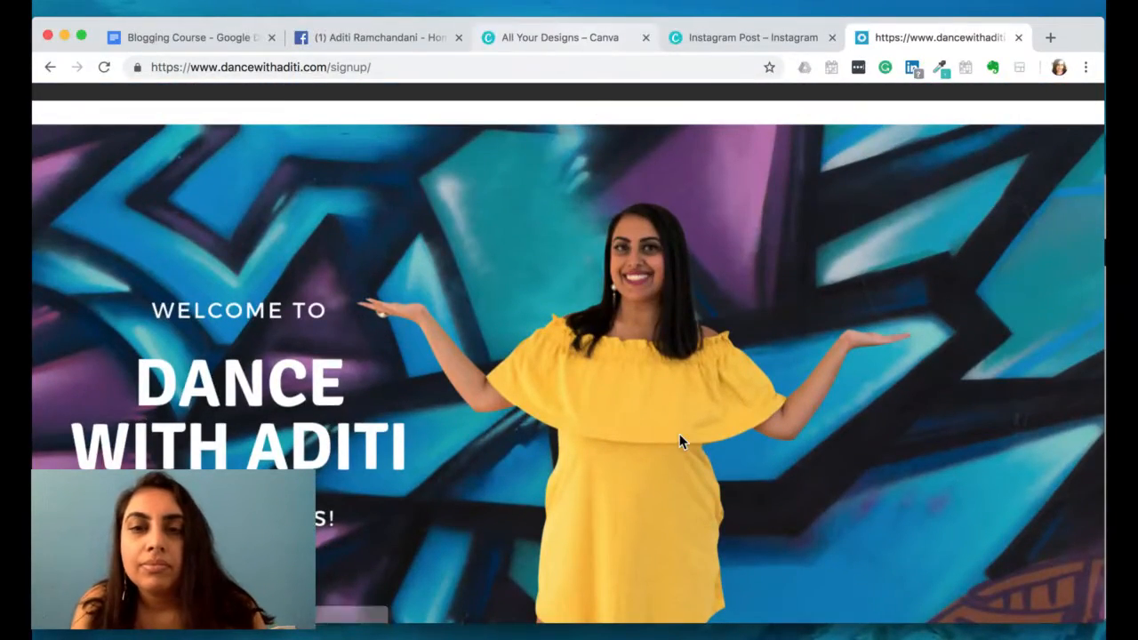
# Return to Canva's design overview and browse the older designs for examples of banners, covers, course graphics and guest expert posts
pyautogui.scroll(-5, 680, 440)
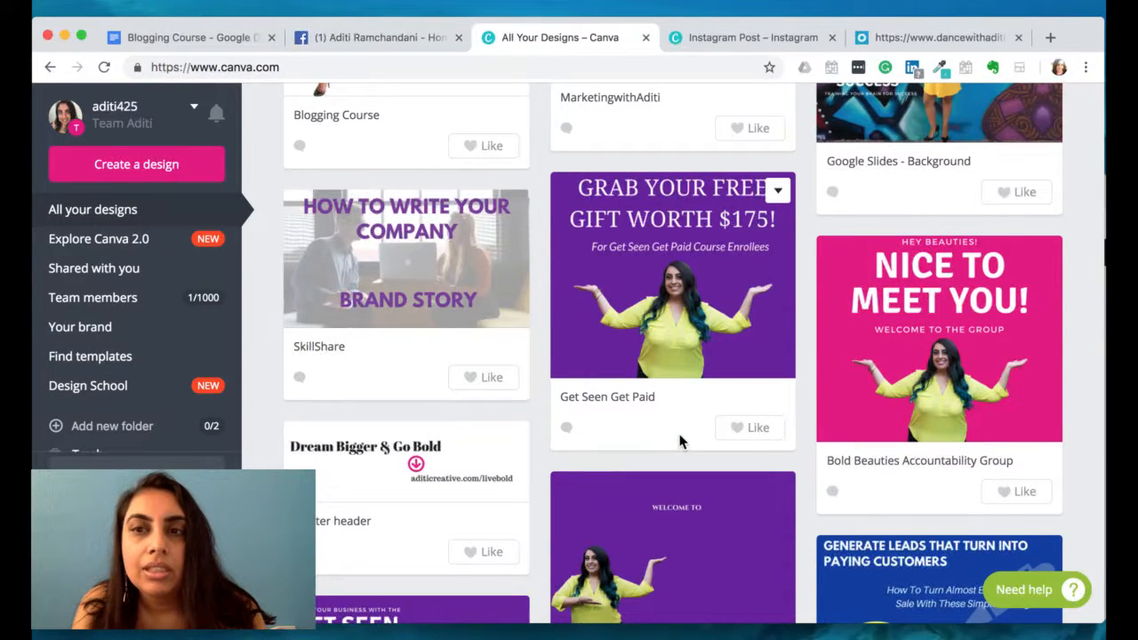
pyautogui.scroll(-4, 680, 440)
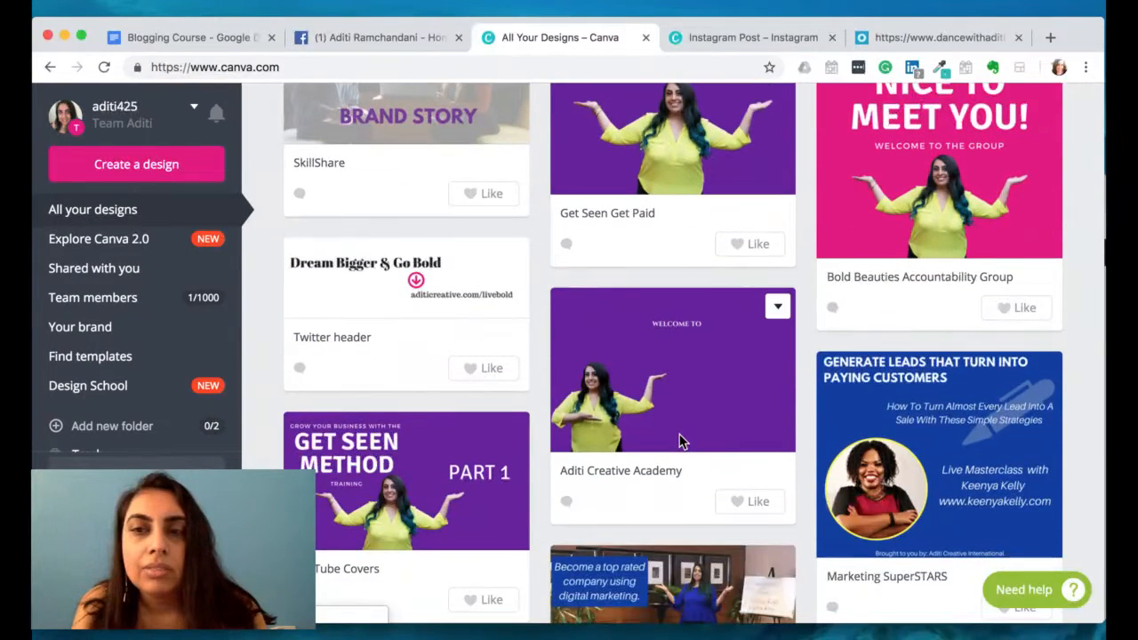
pyautogui.scroll(-5, 680, 440)
pyautogui.scroll(-5, 680, 440)
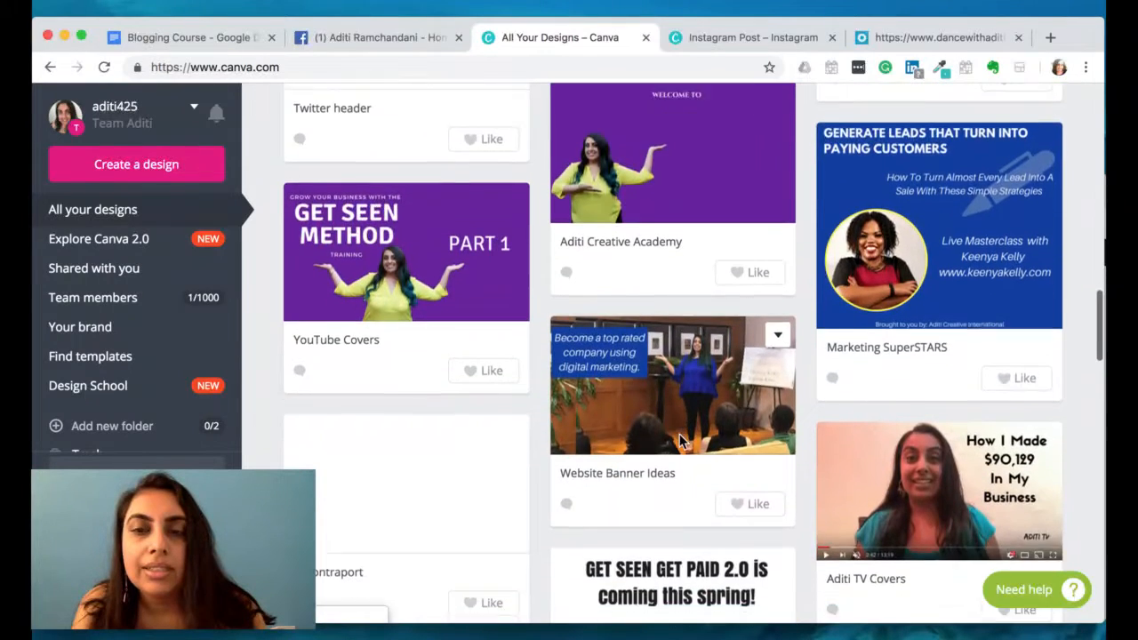
pyautogui.scroll(-5, 680, 440)
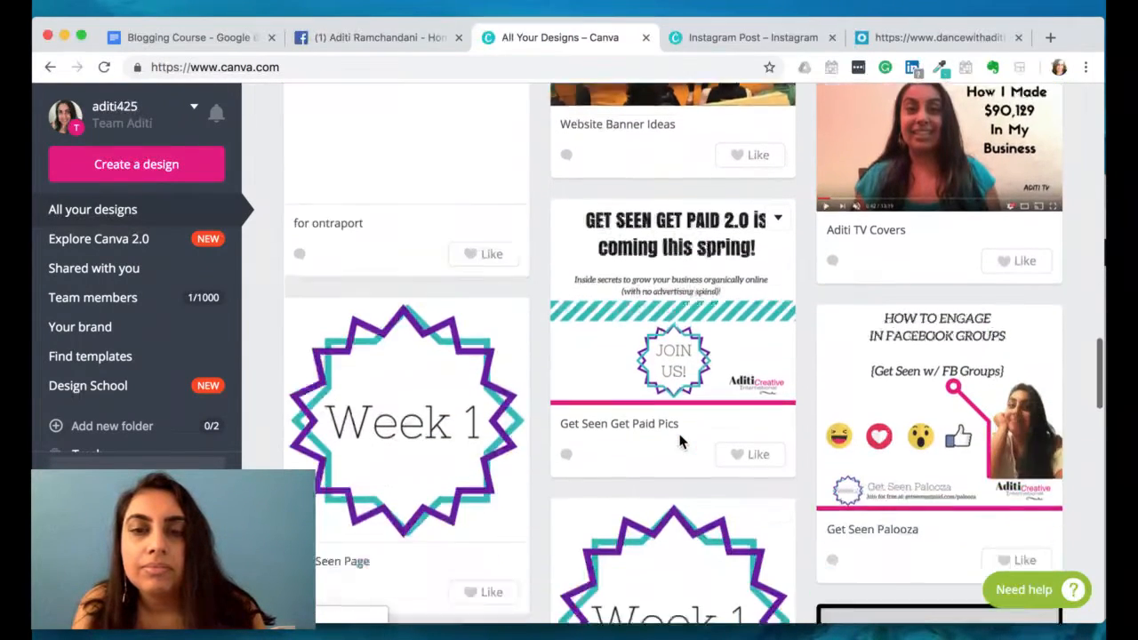
pyautogui.scroll(-8, 680, 440)
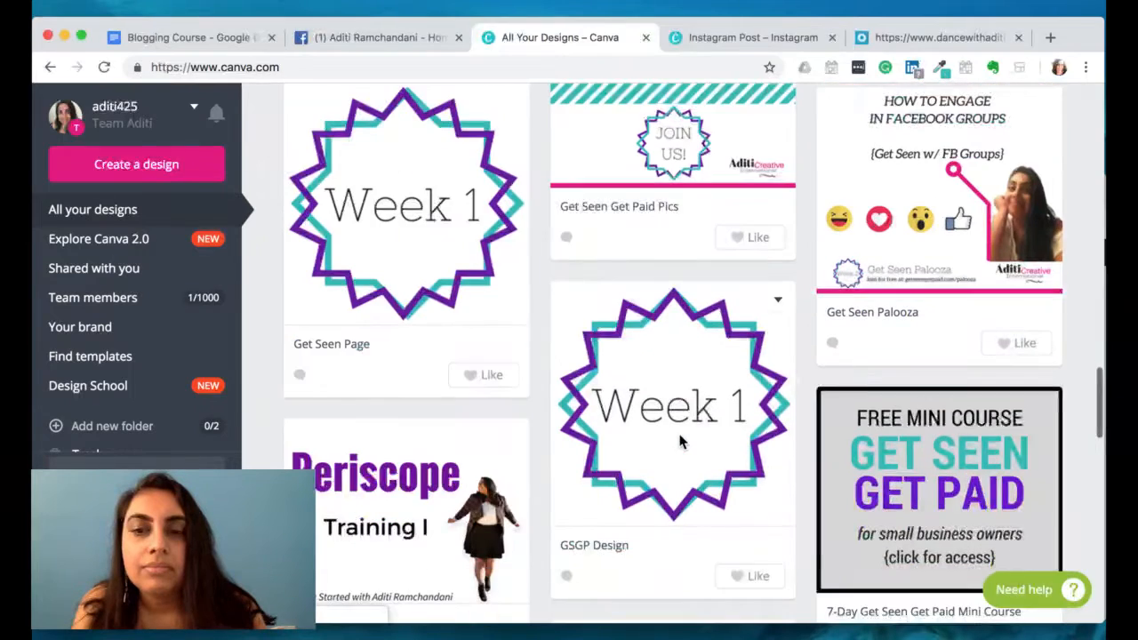
pyautogui.scroll(-5, 680, 440)
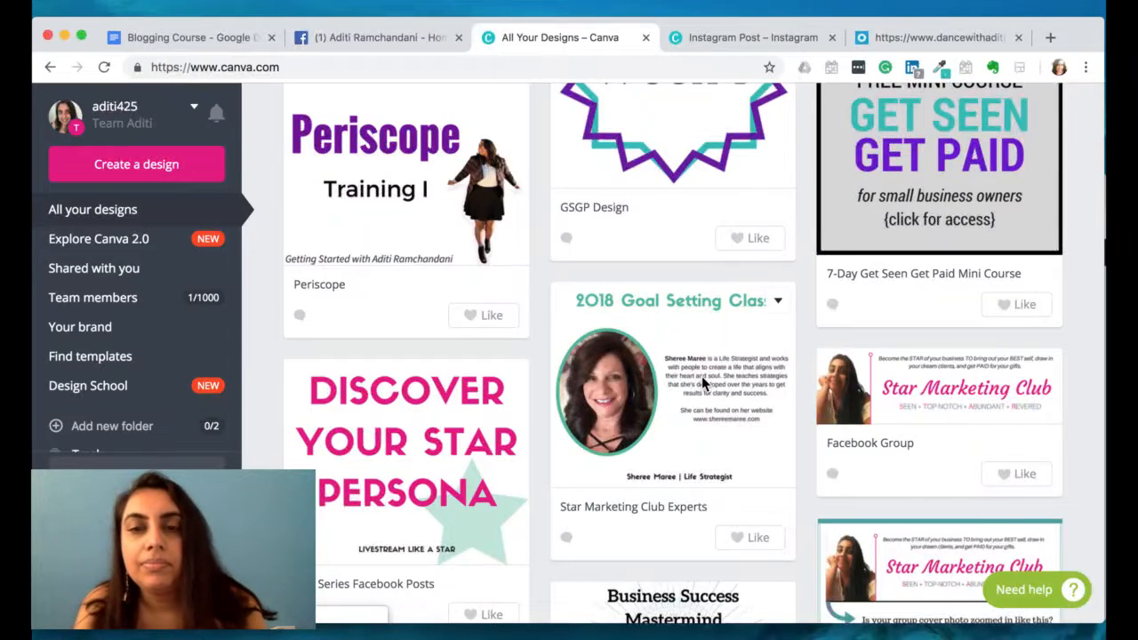
pyautogui.scroll(-4, 702, 376)
pyautogui.scroll(-6, 702, 376)
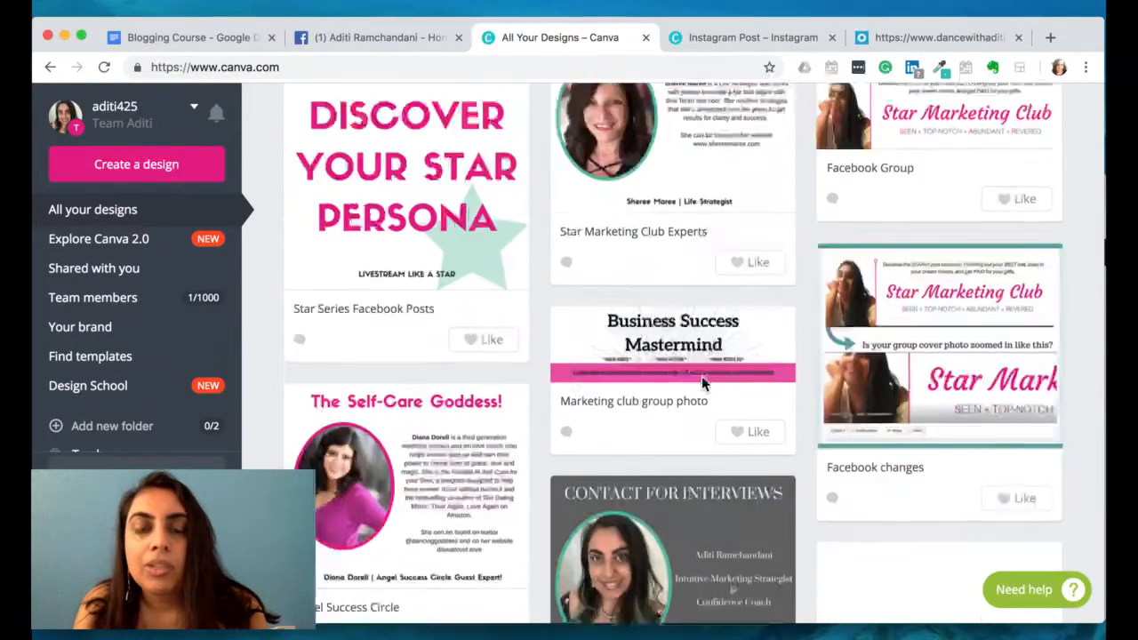
pyautogui.scroll(-11, 663, 449)
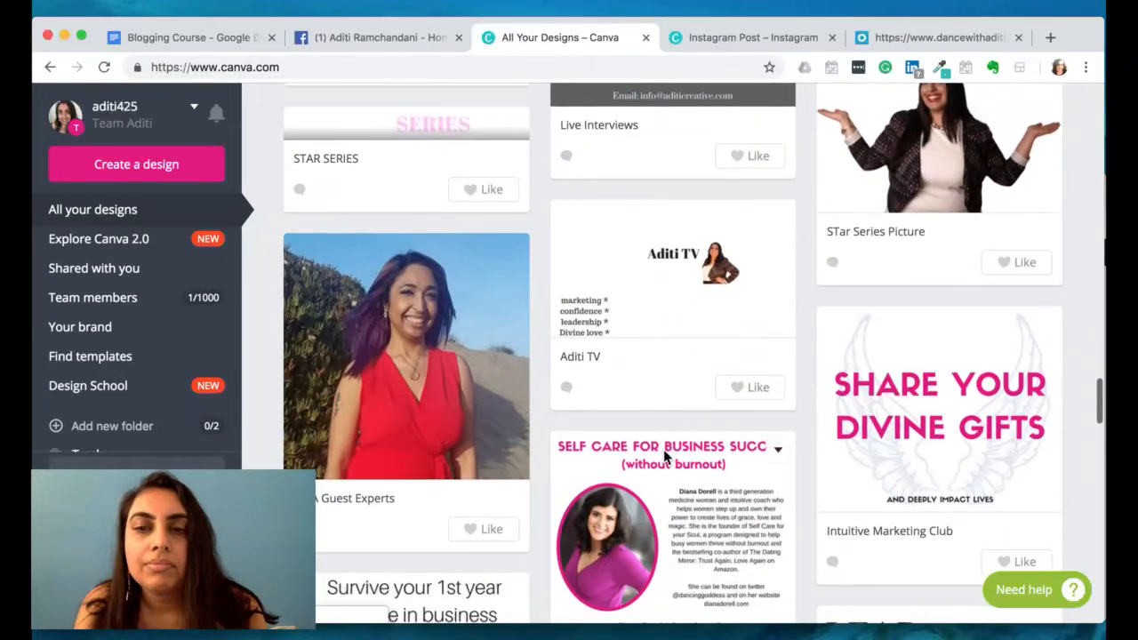
pyautogui.scroll(-4, 663, 449)
pyautogui.scroll(20, 663, 449)
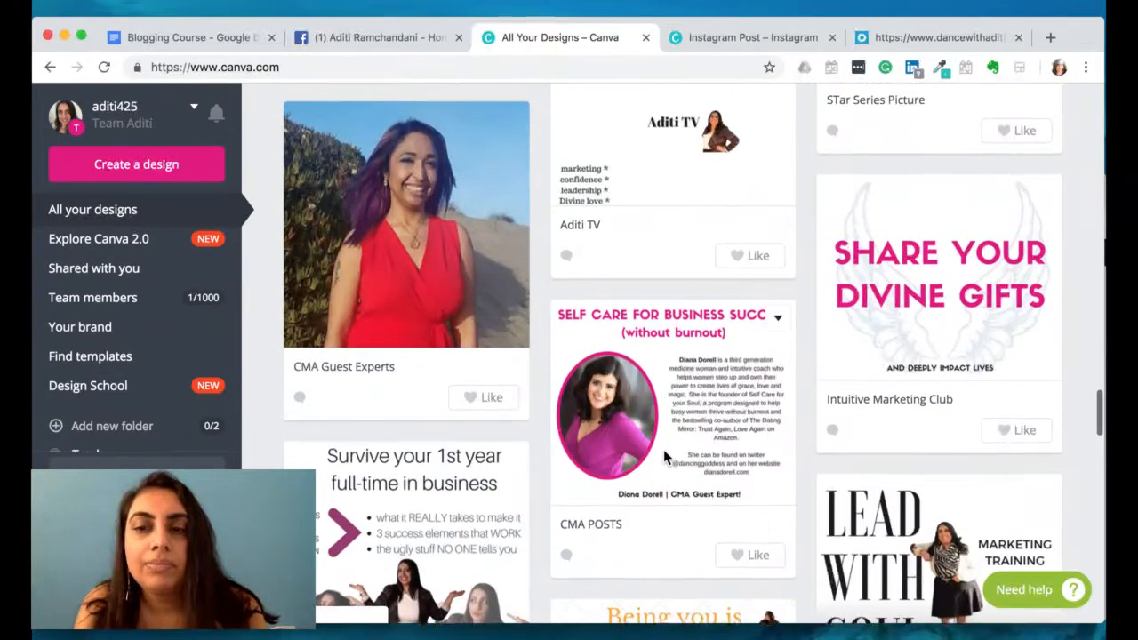
pyautogui.scroll(20, 663, 452)
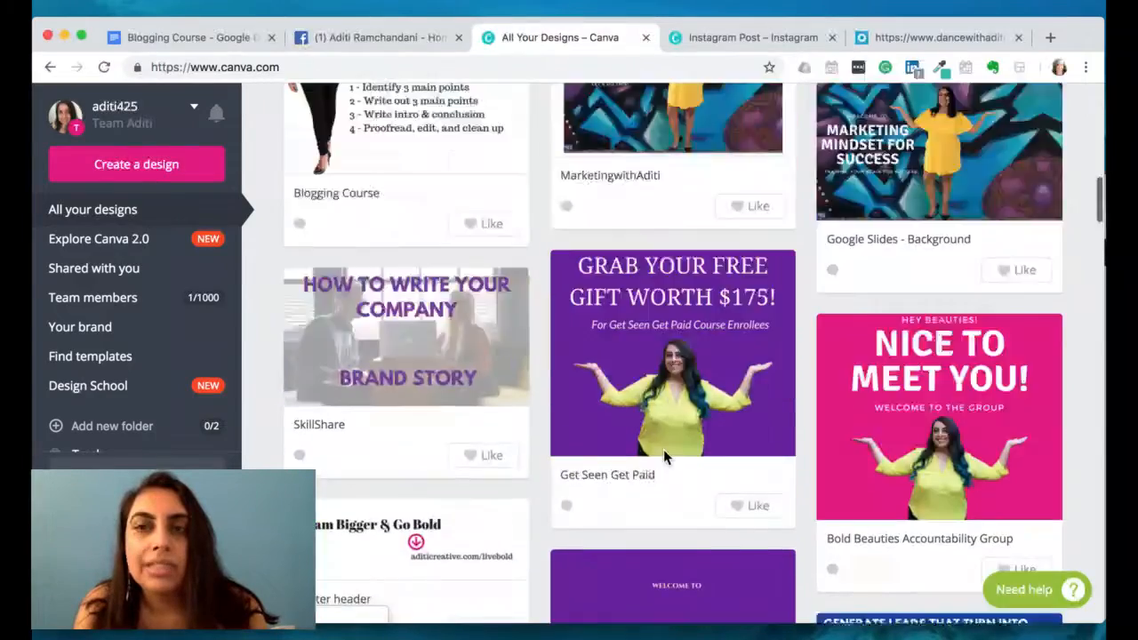